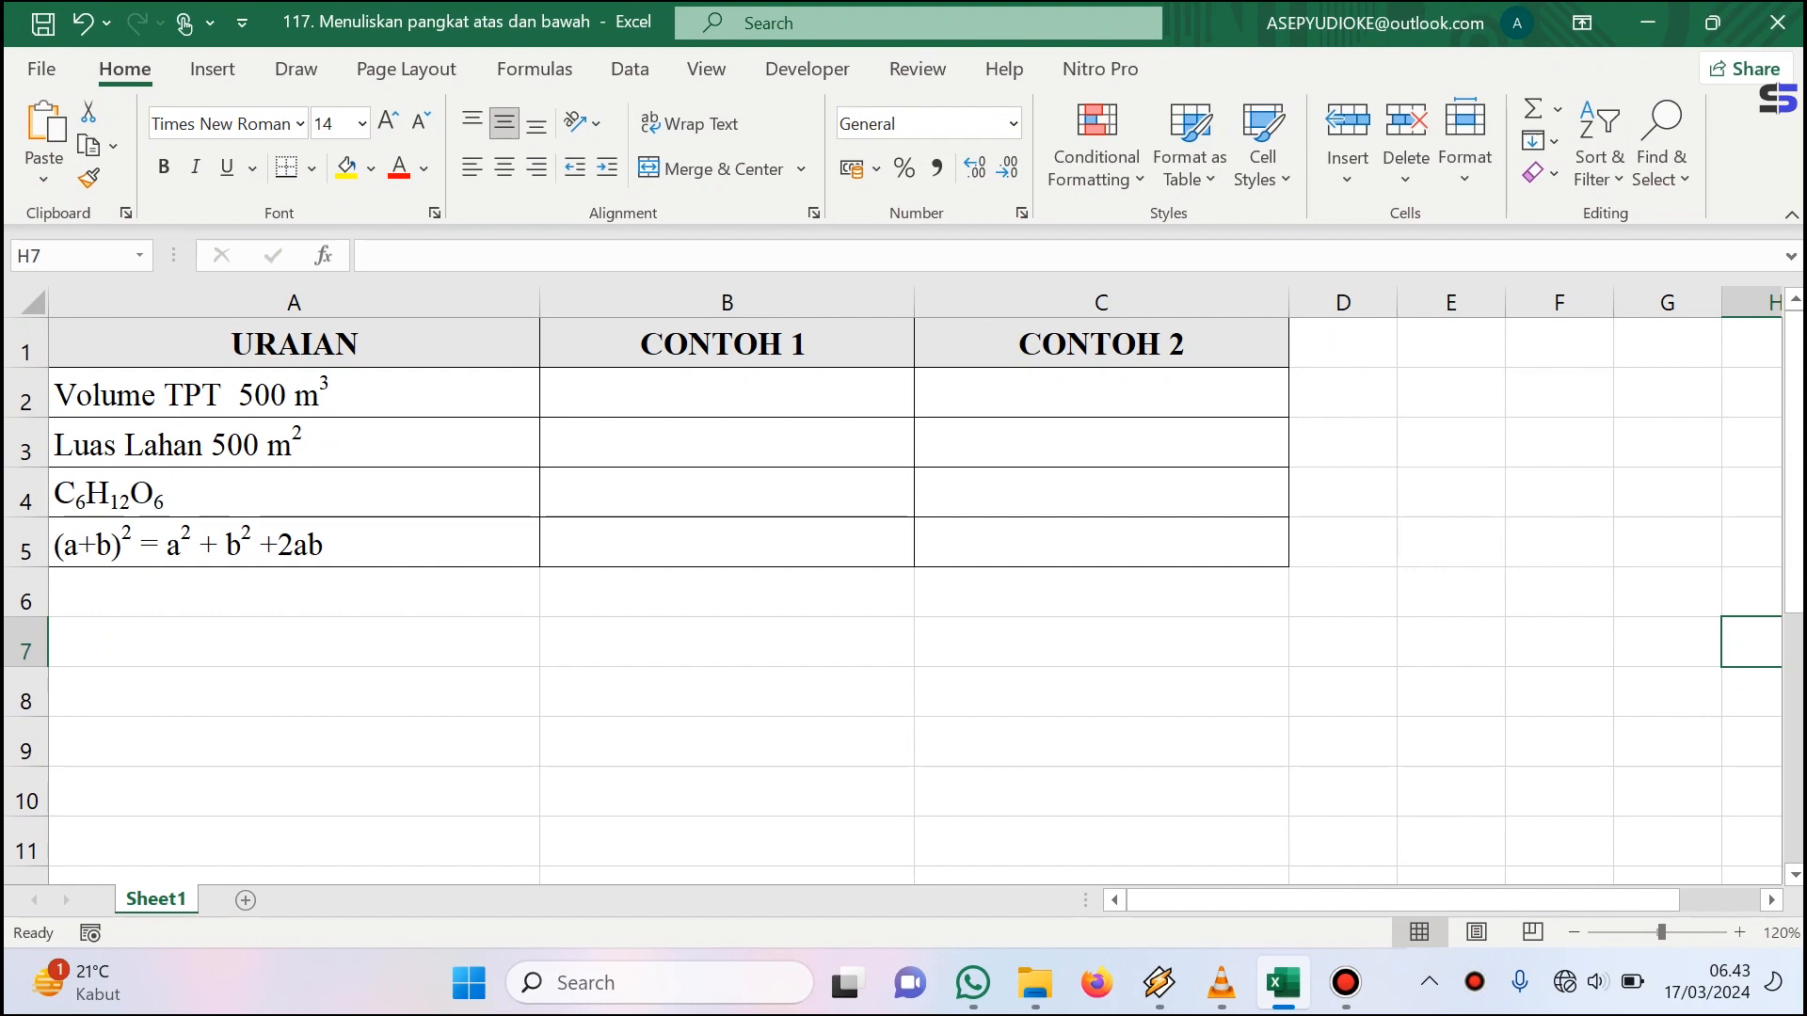
- Examine the superscript and subscript samples in the URAIAN column and the matching CONTOH 1 and CONTOH 2 columns
click(293, 343)
click(294, 393)
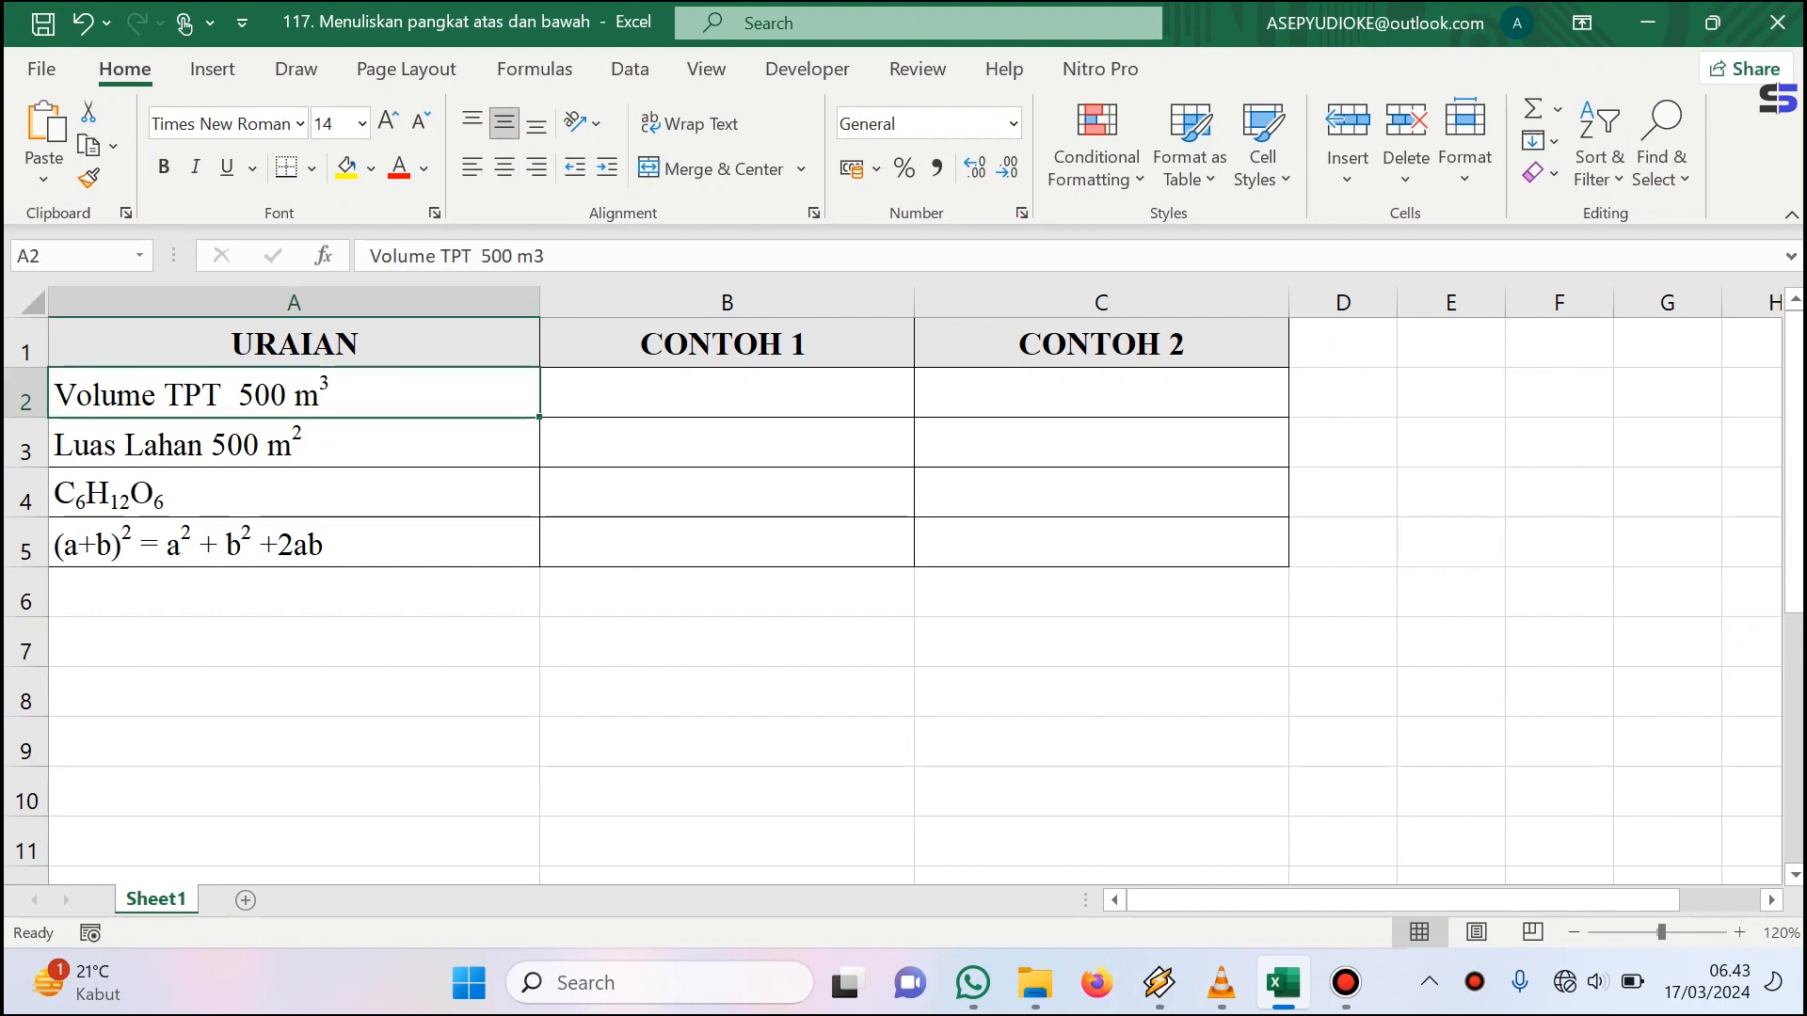
click(294, 442)
click(294, 492)
click(293, 542)
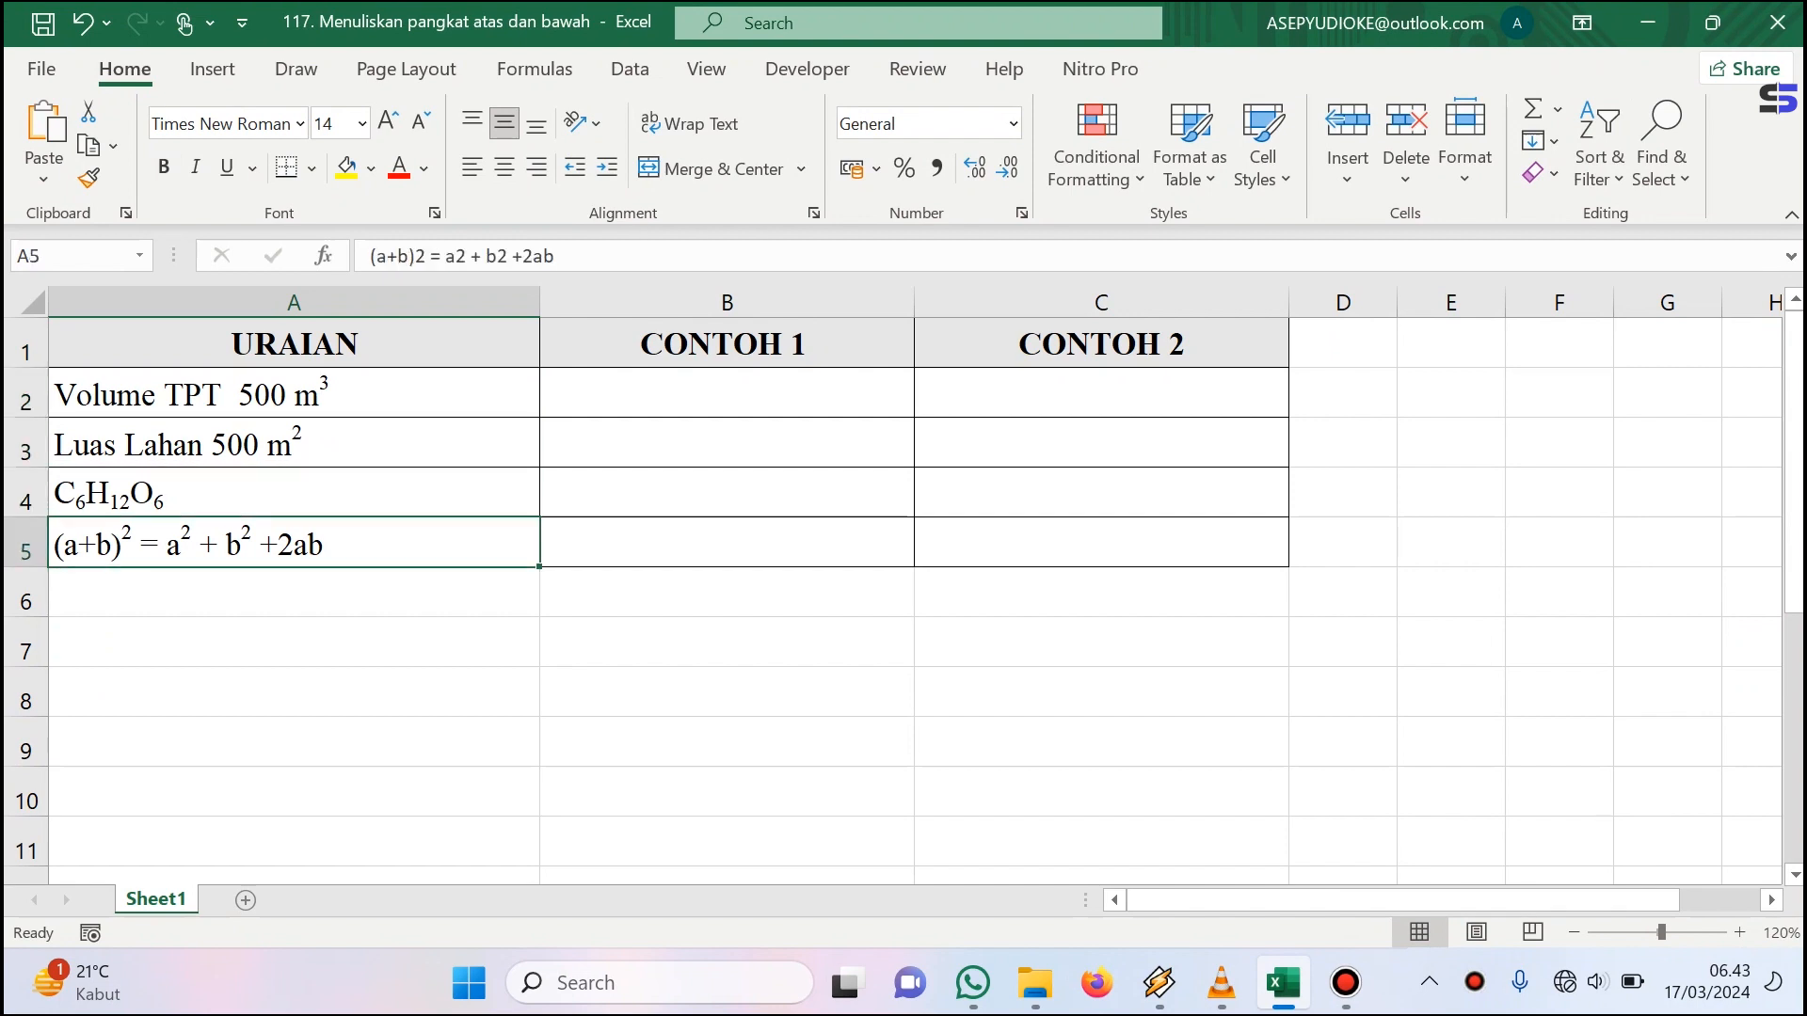
click(726, 344)
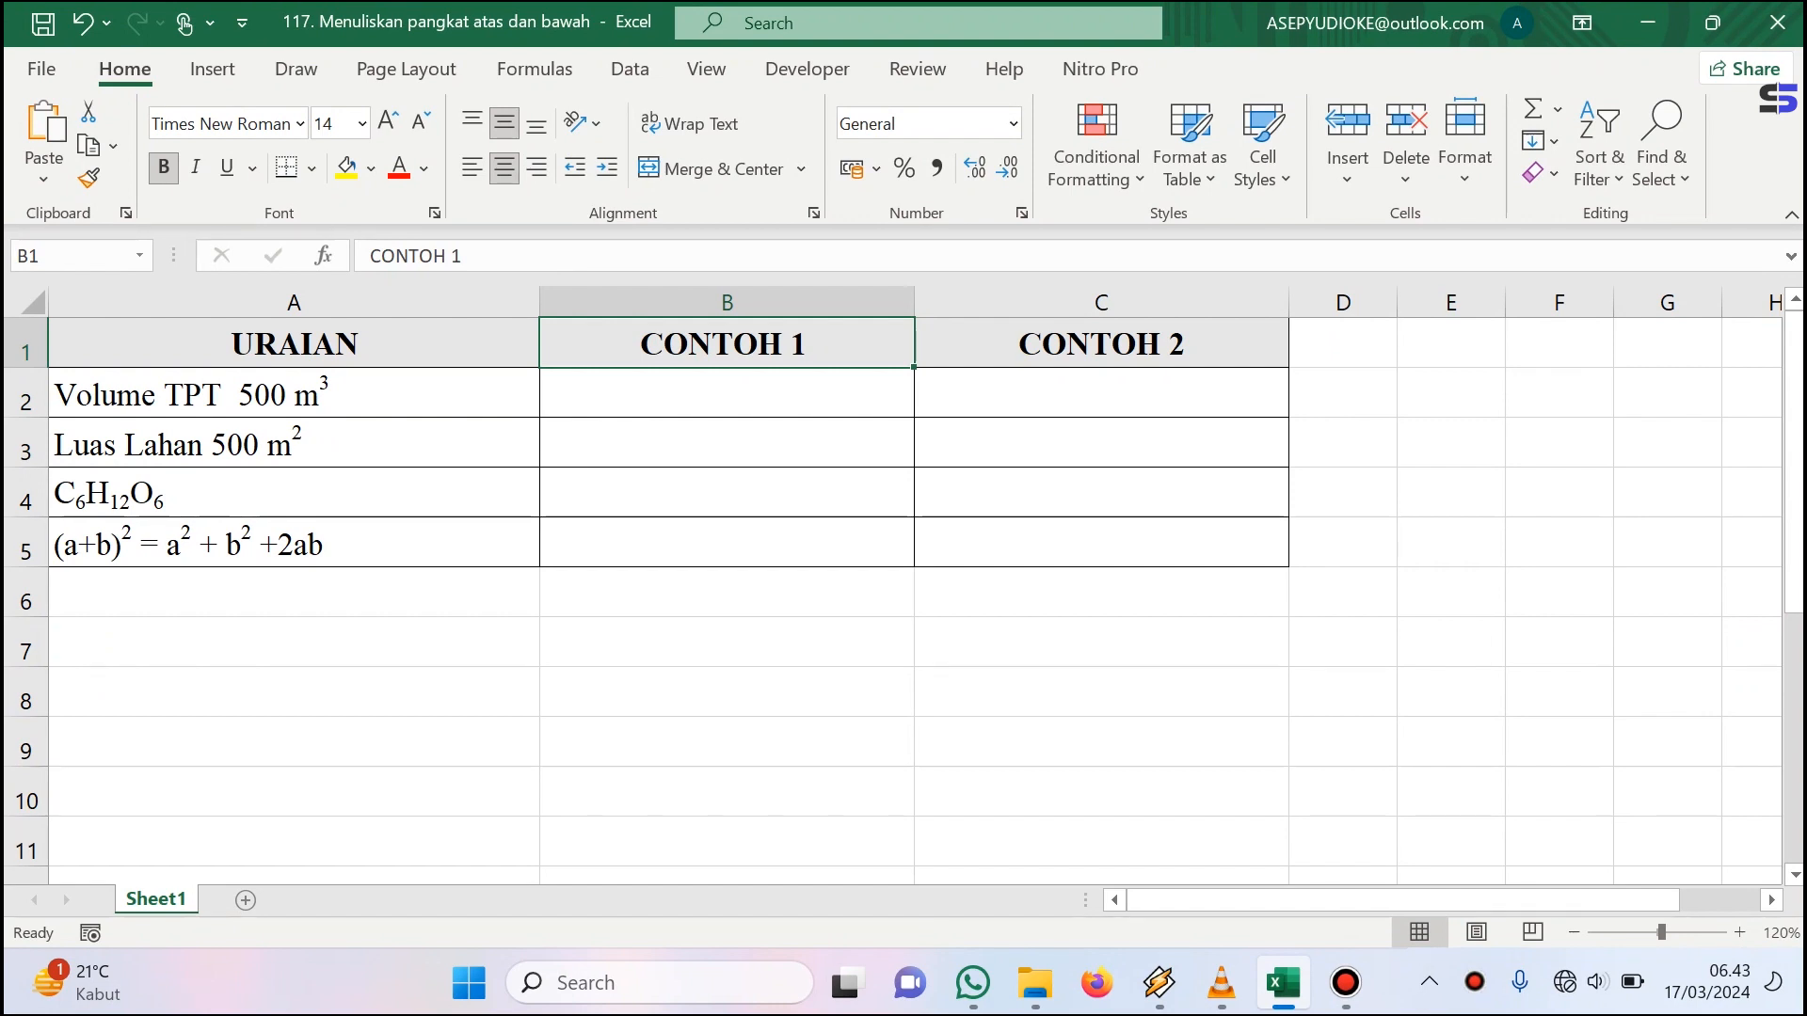
click(726, 393)
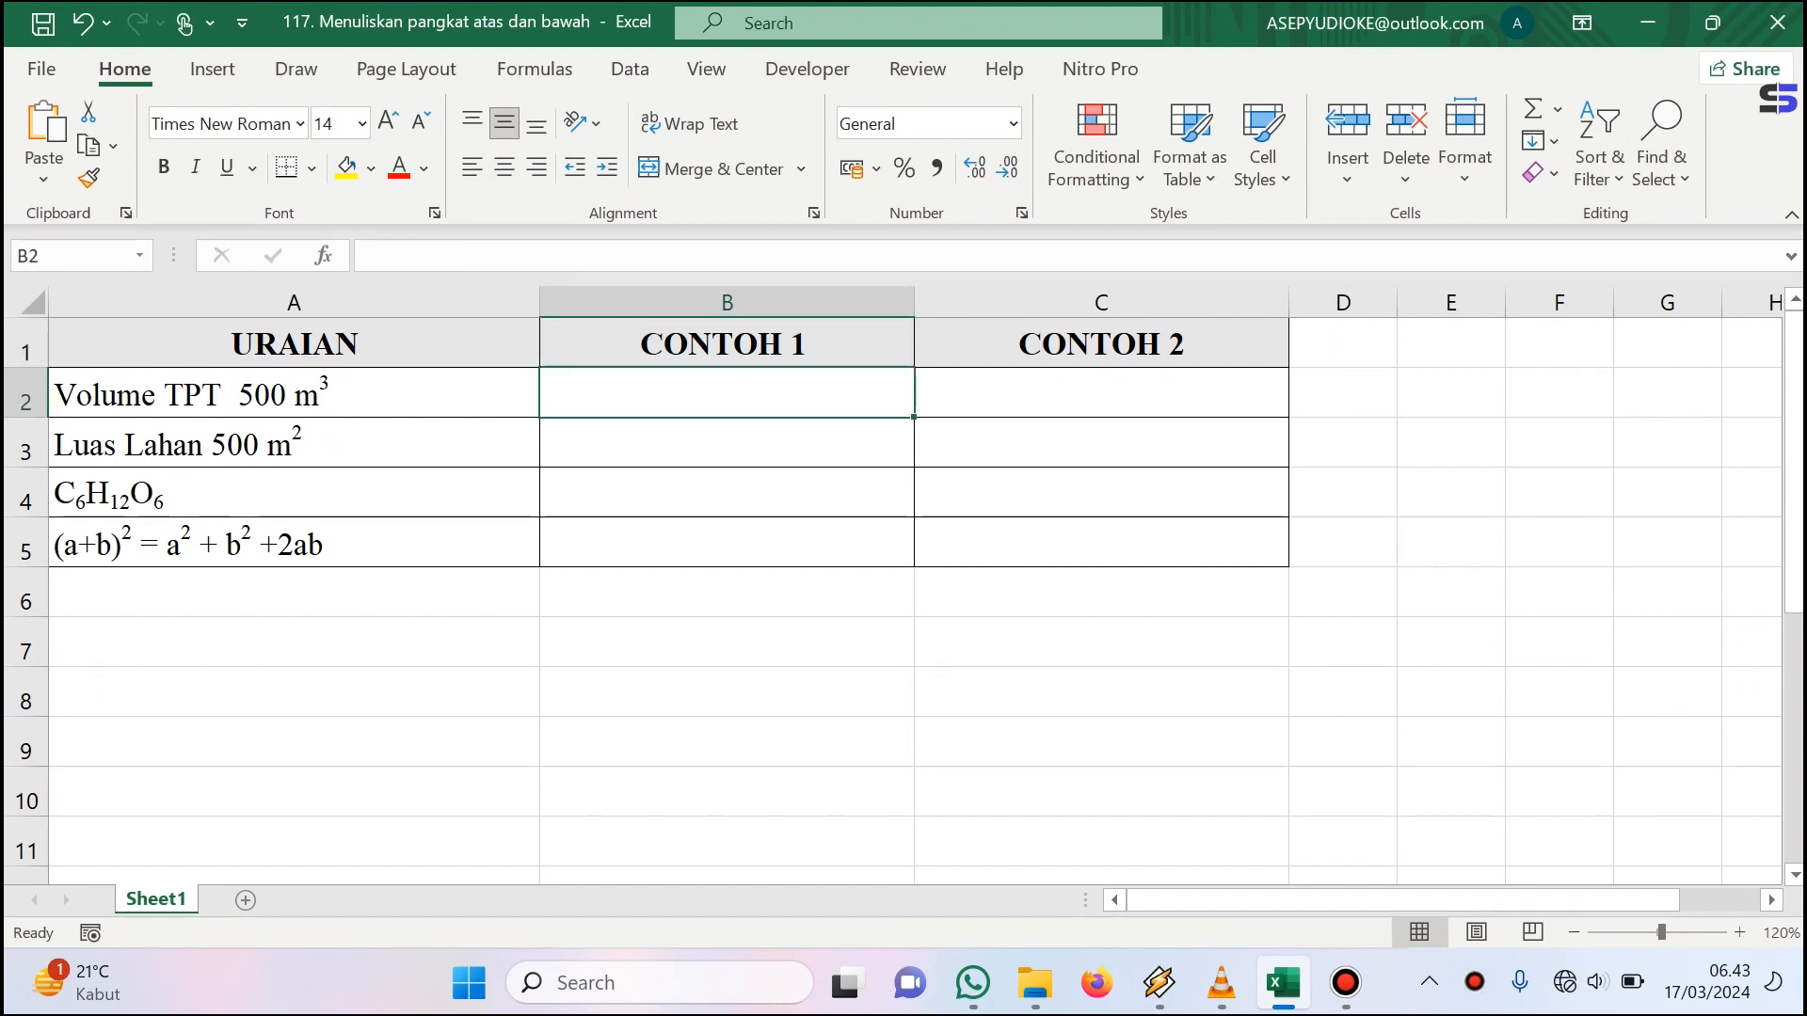
click(1101, 343)
click(1101, 392)
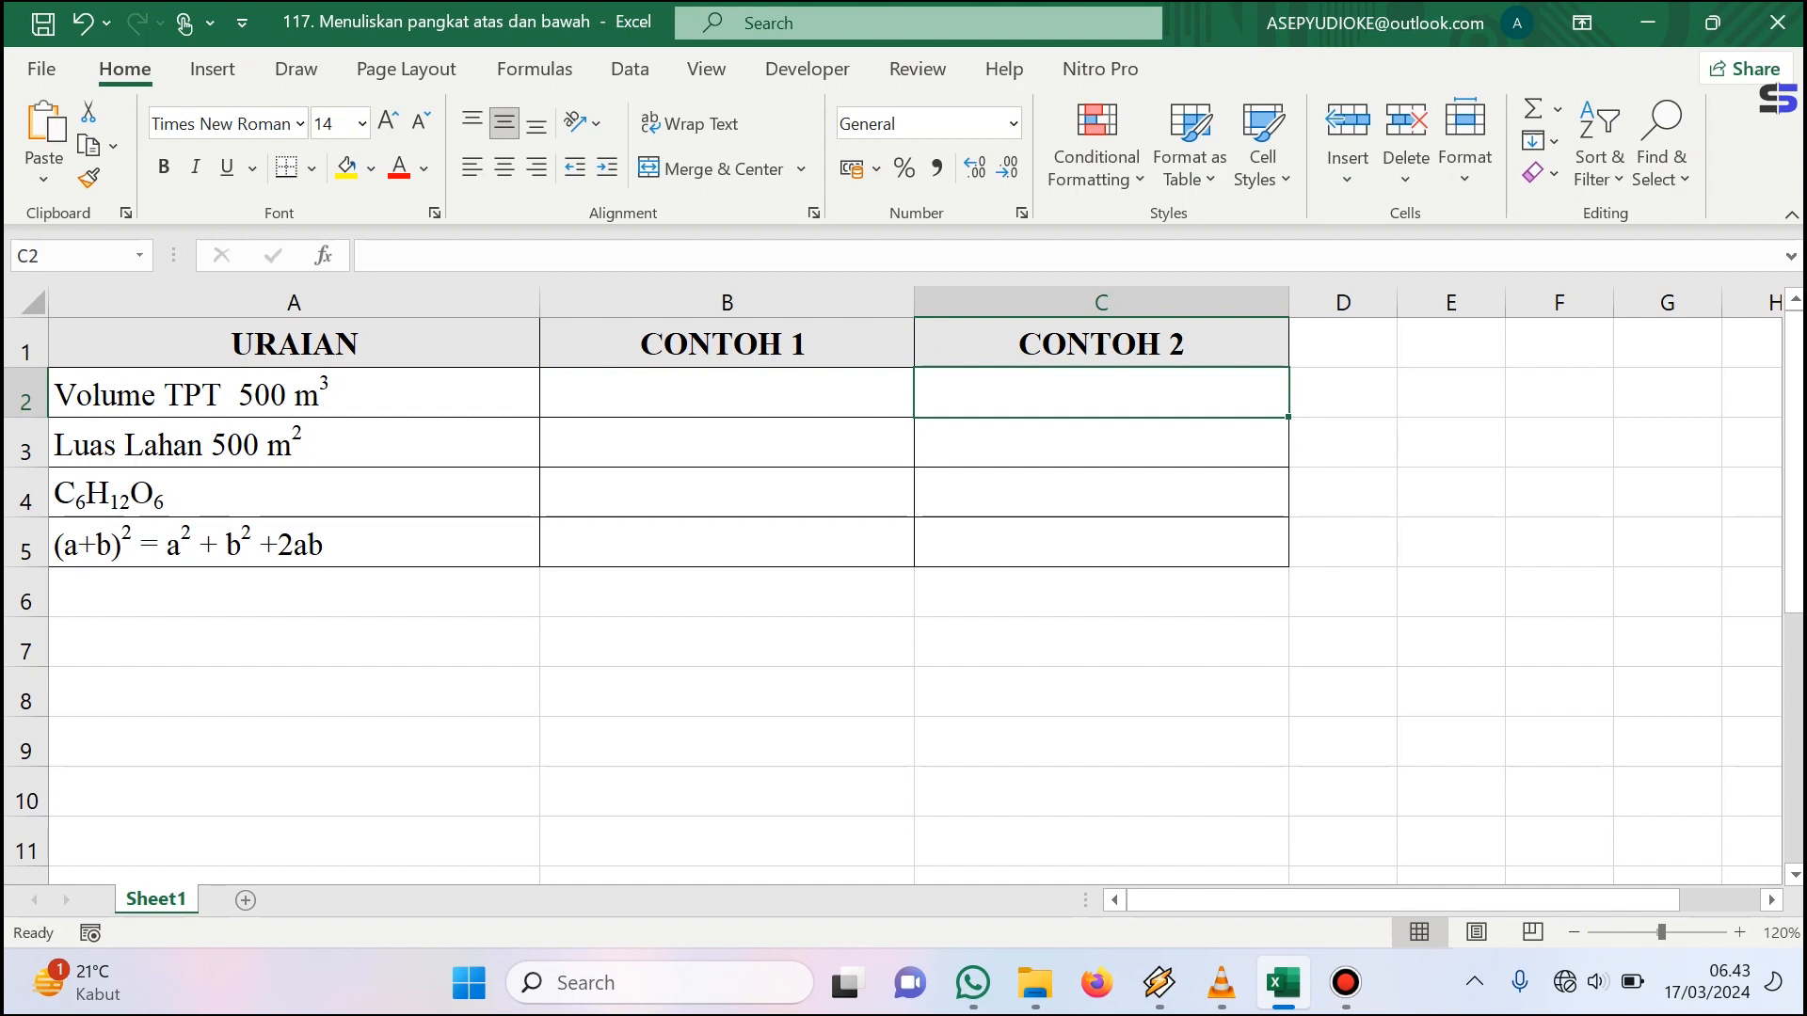
click(726, 392)
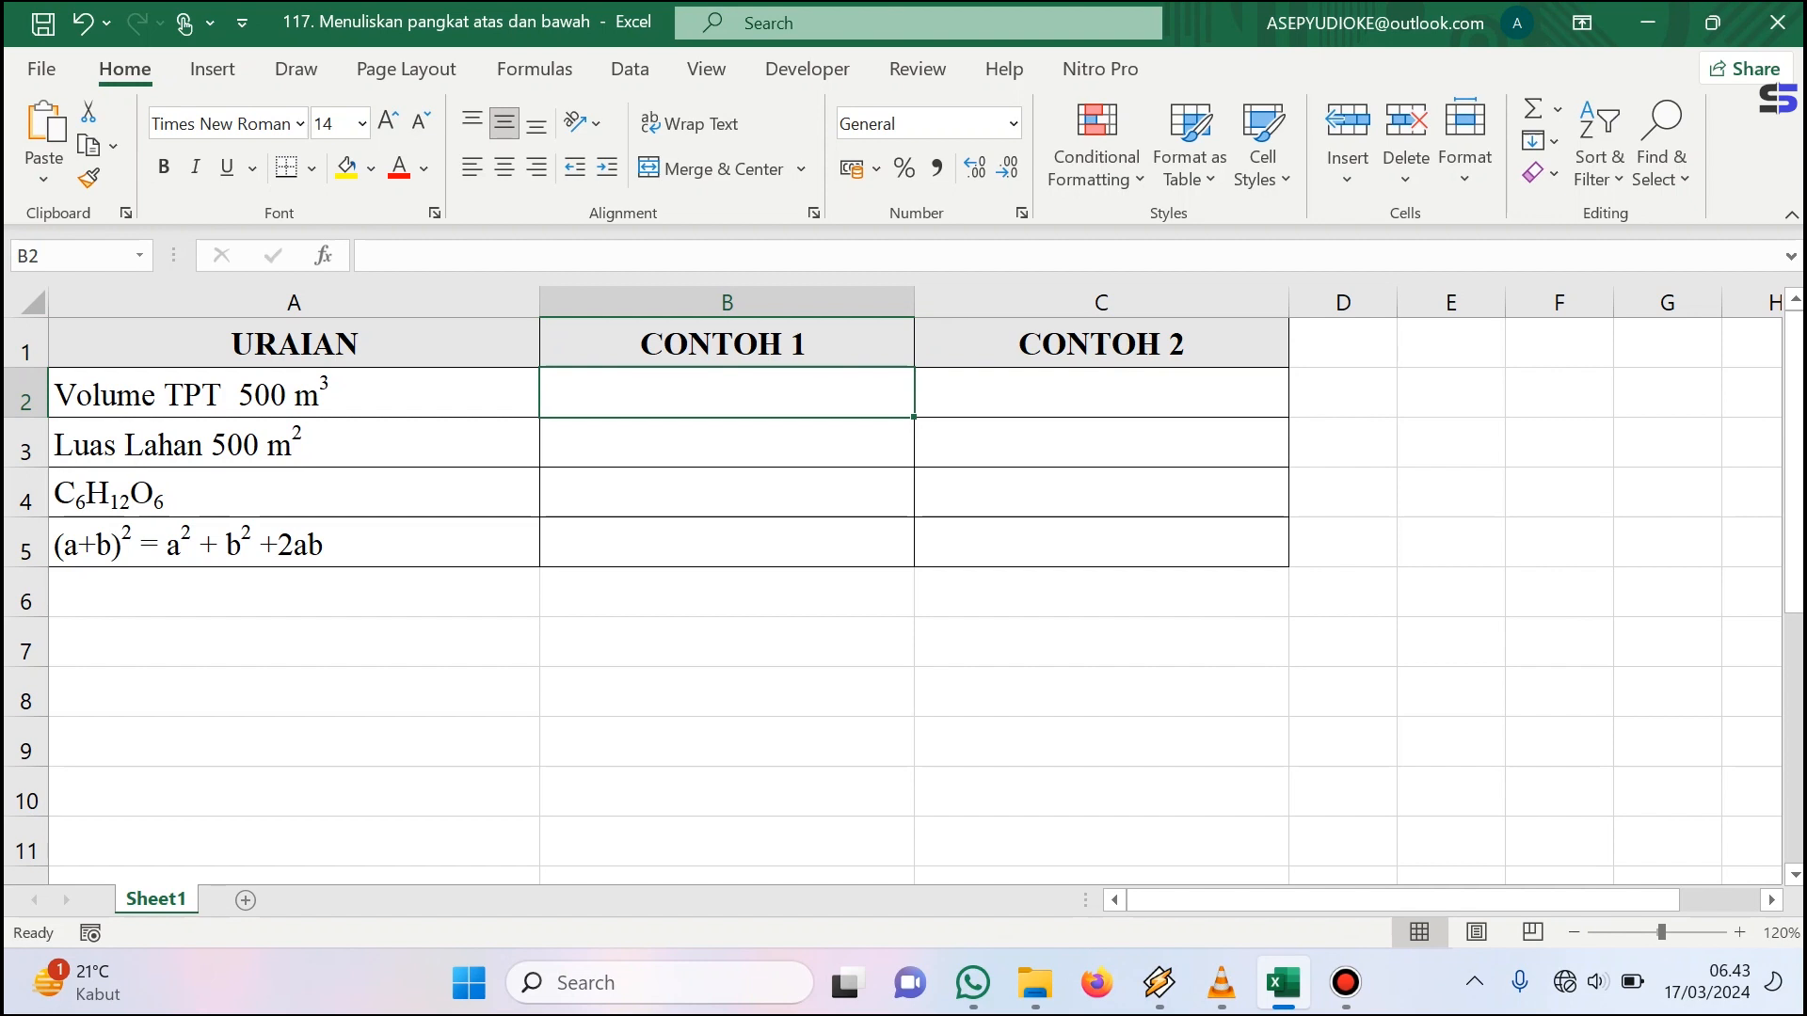
click(1101, 392)
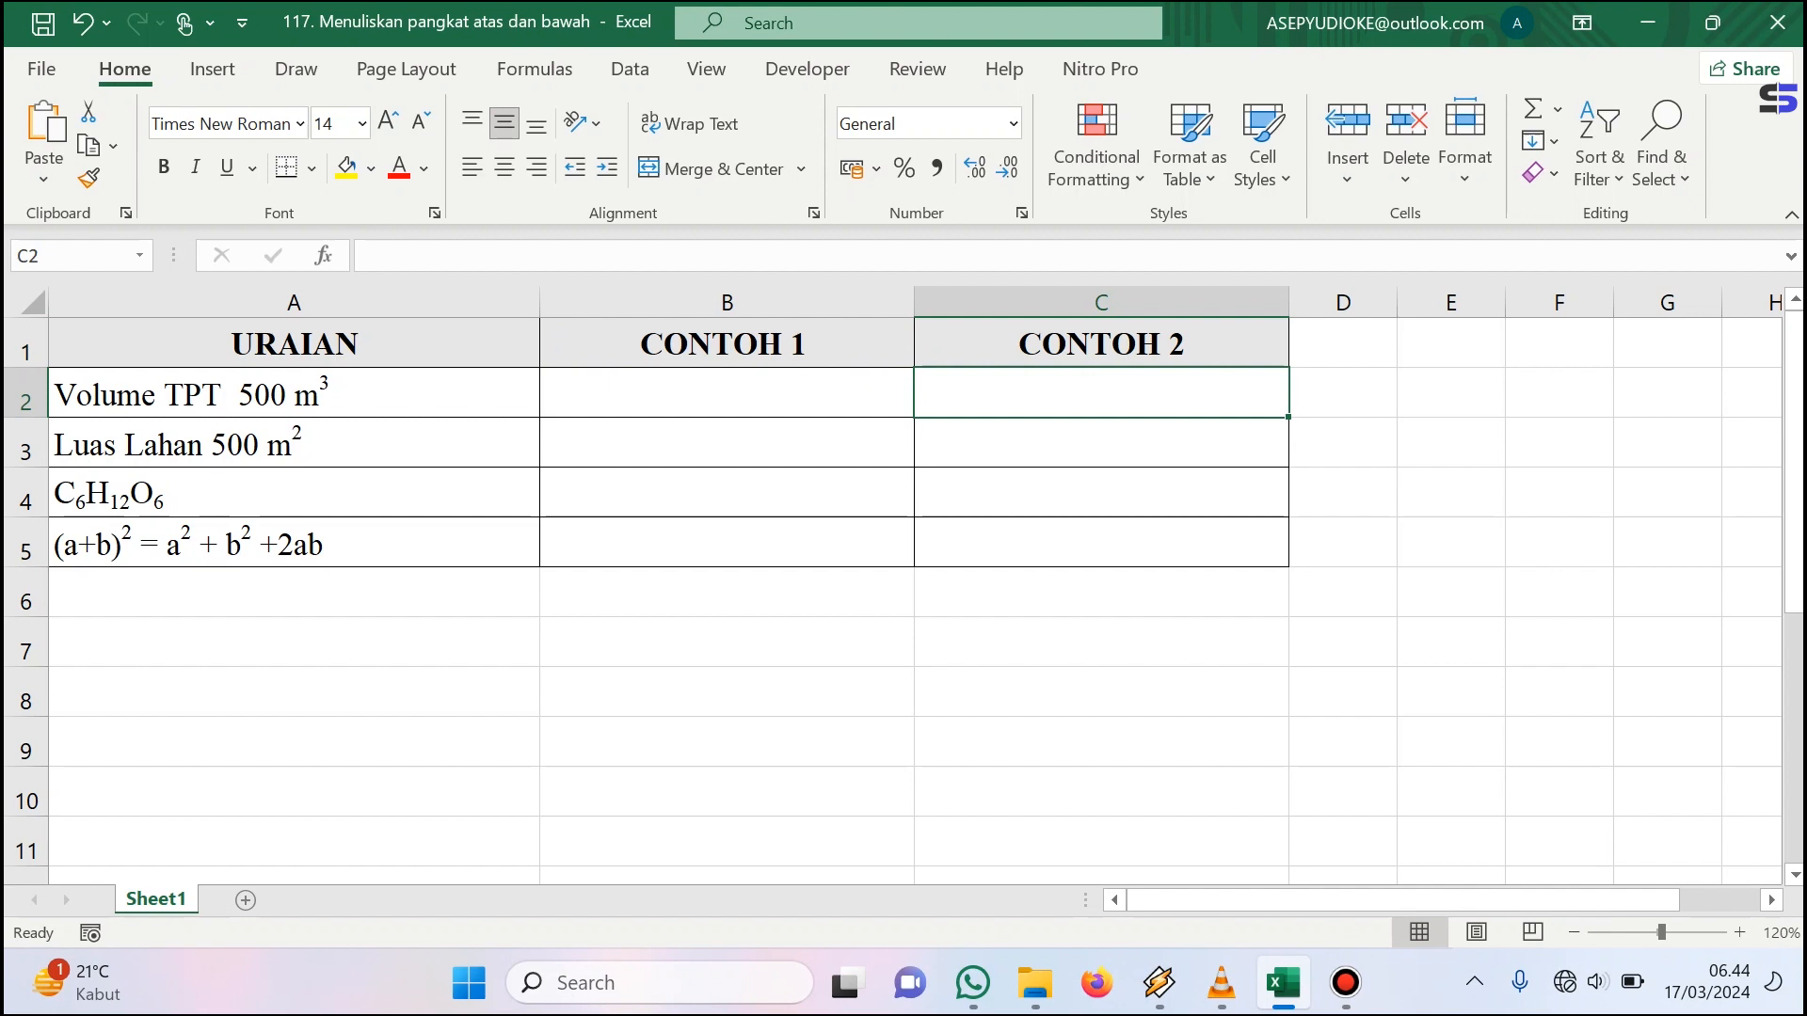
click(727, 392)
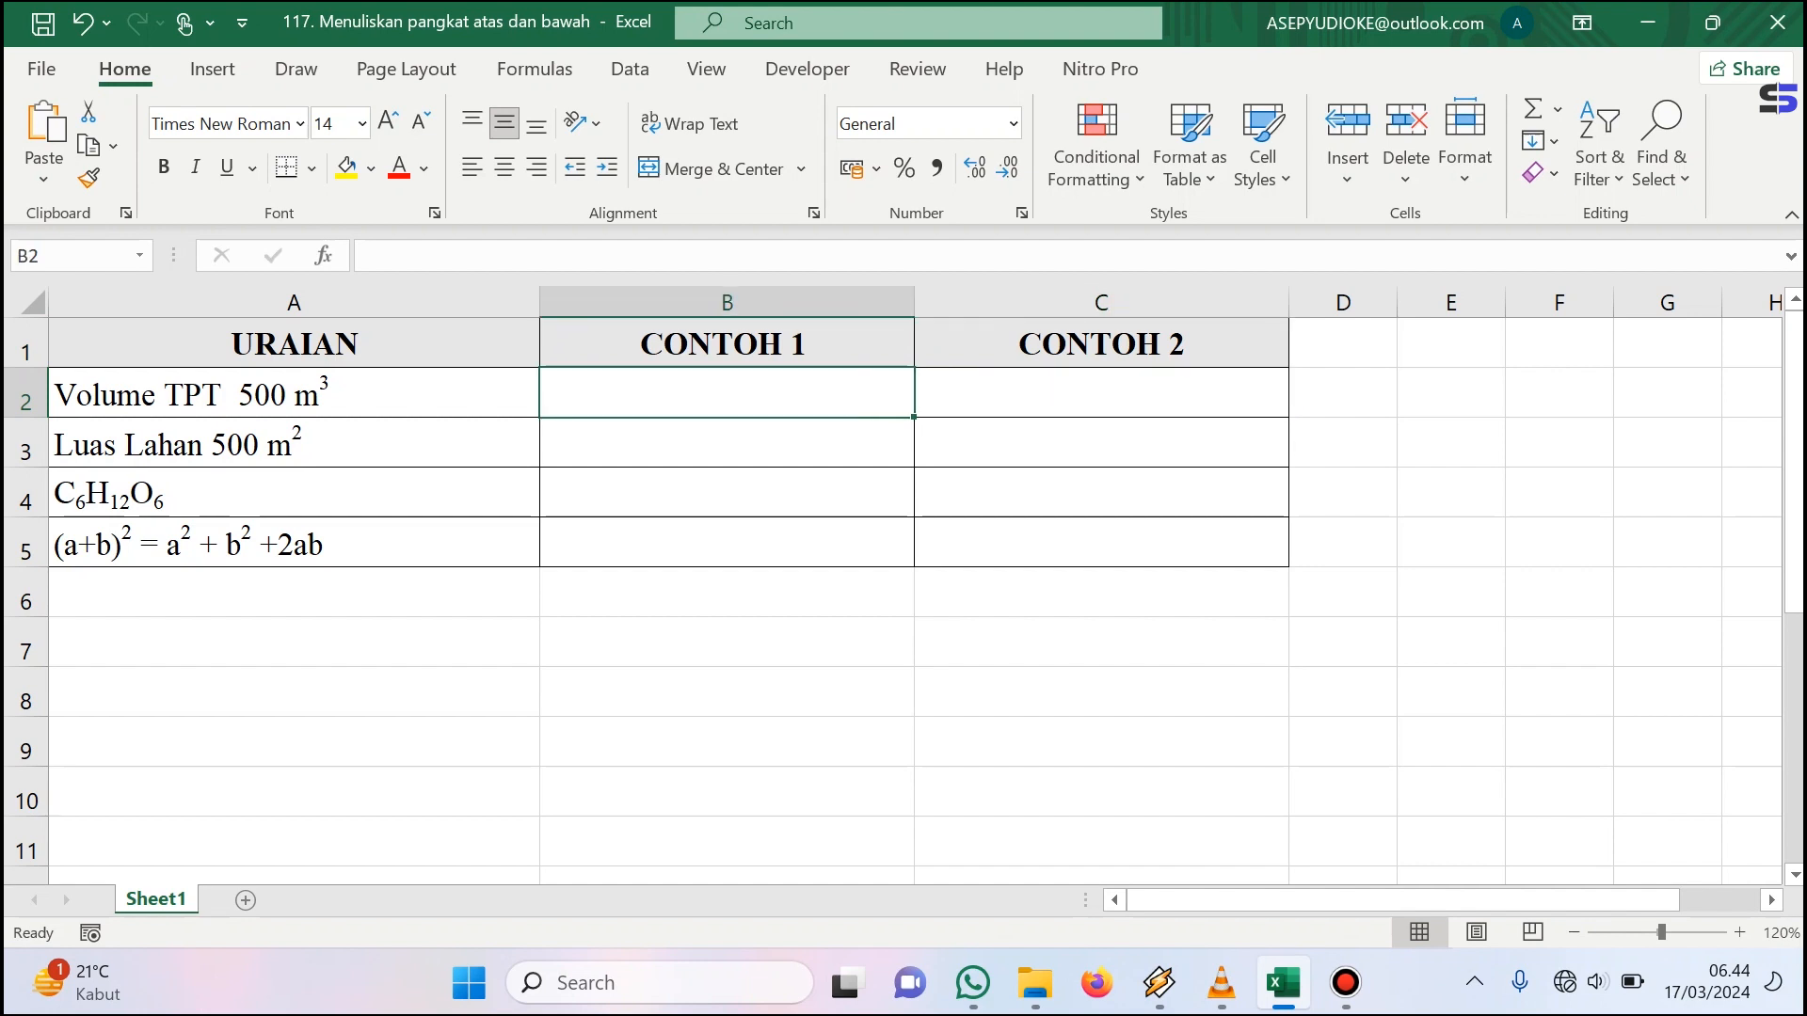
click(294, 392)
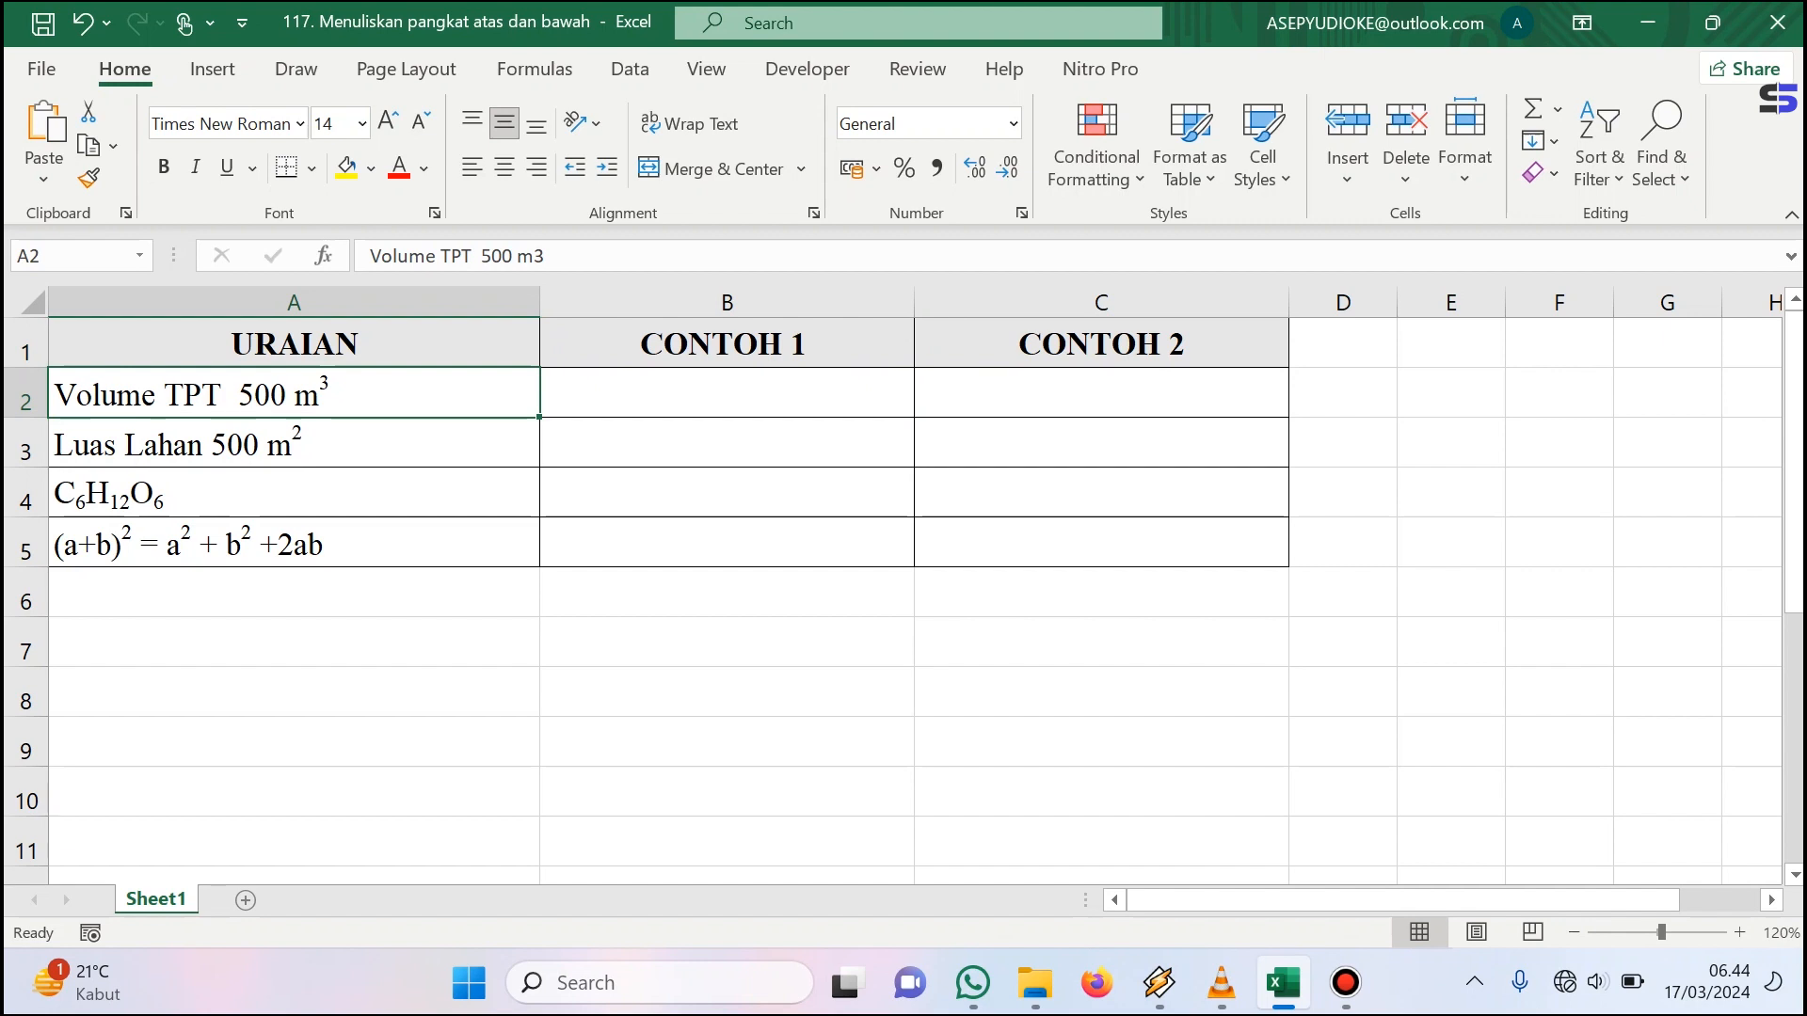
- Enter the text "Volume TPT 500 m3" in cell B2 under CONTOH 1
click(726, 392)
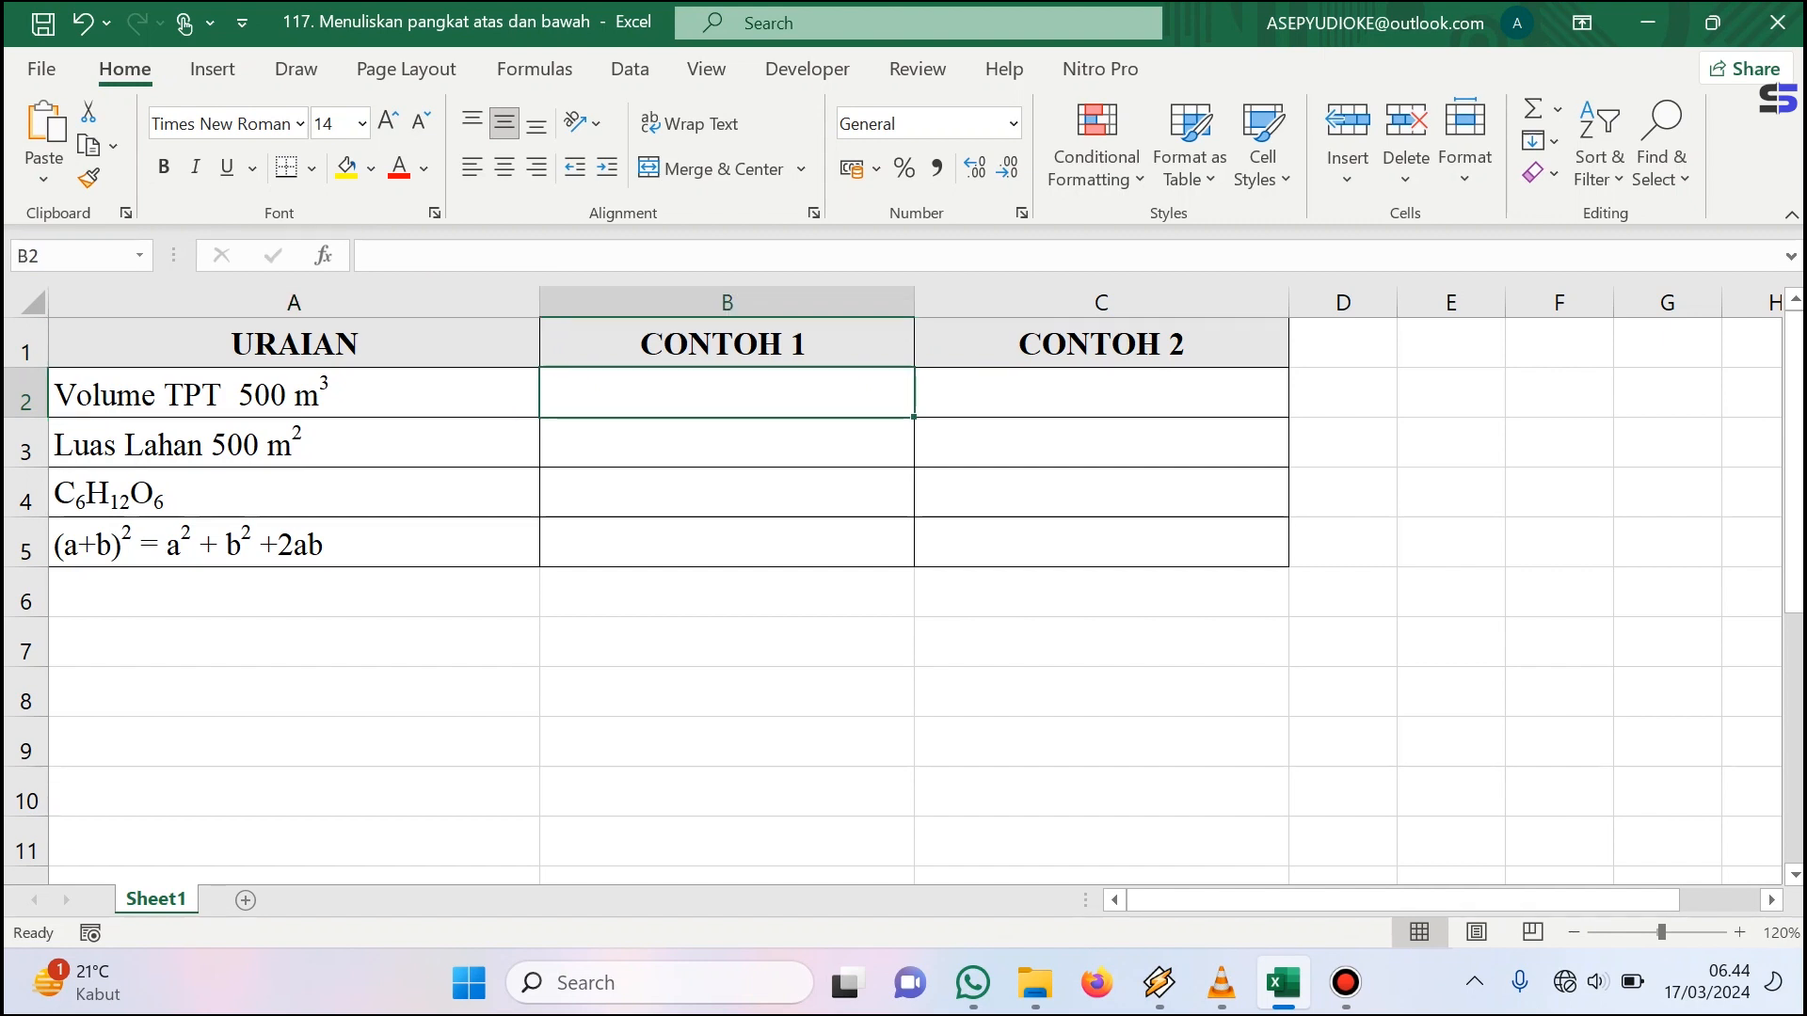
text(Vo)
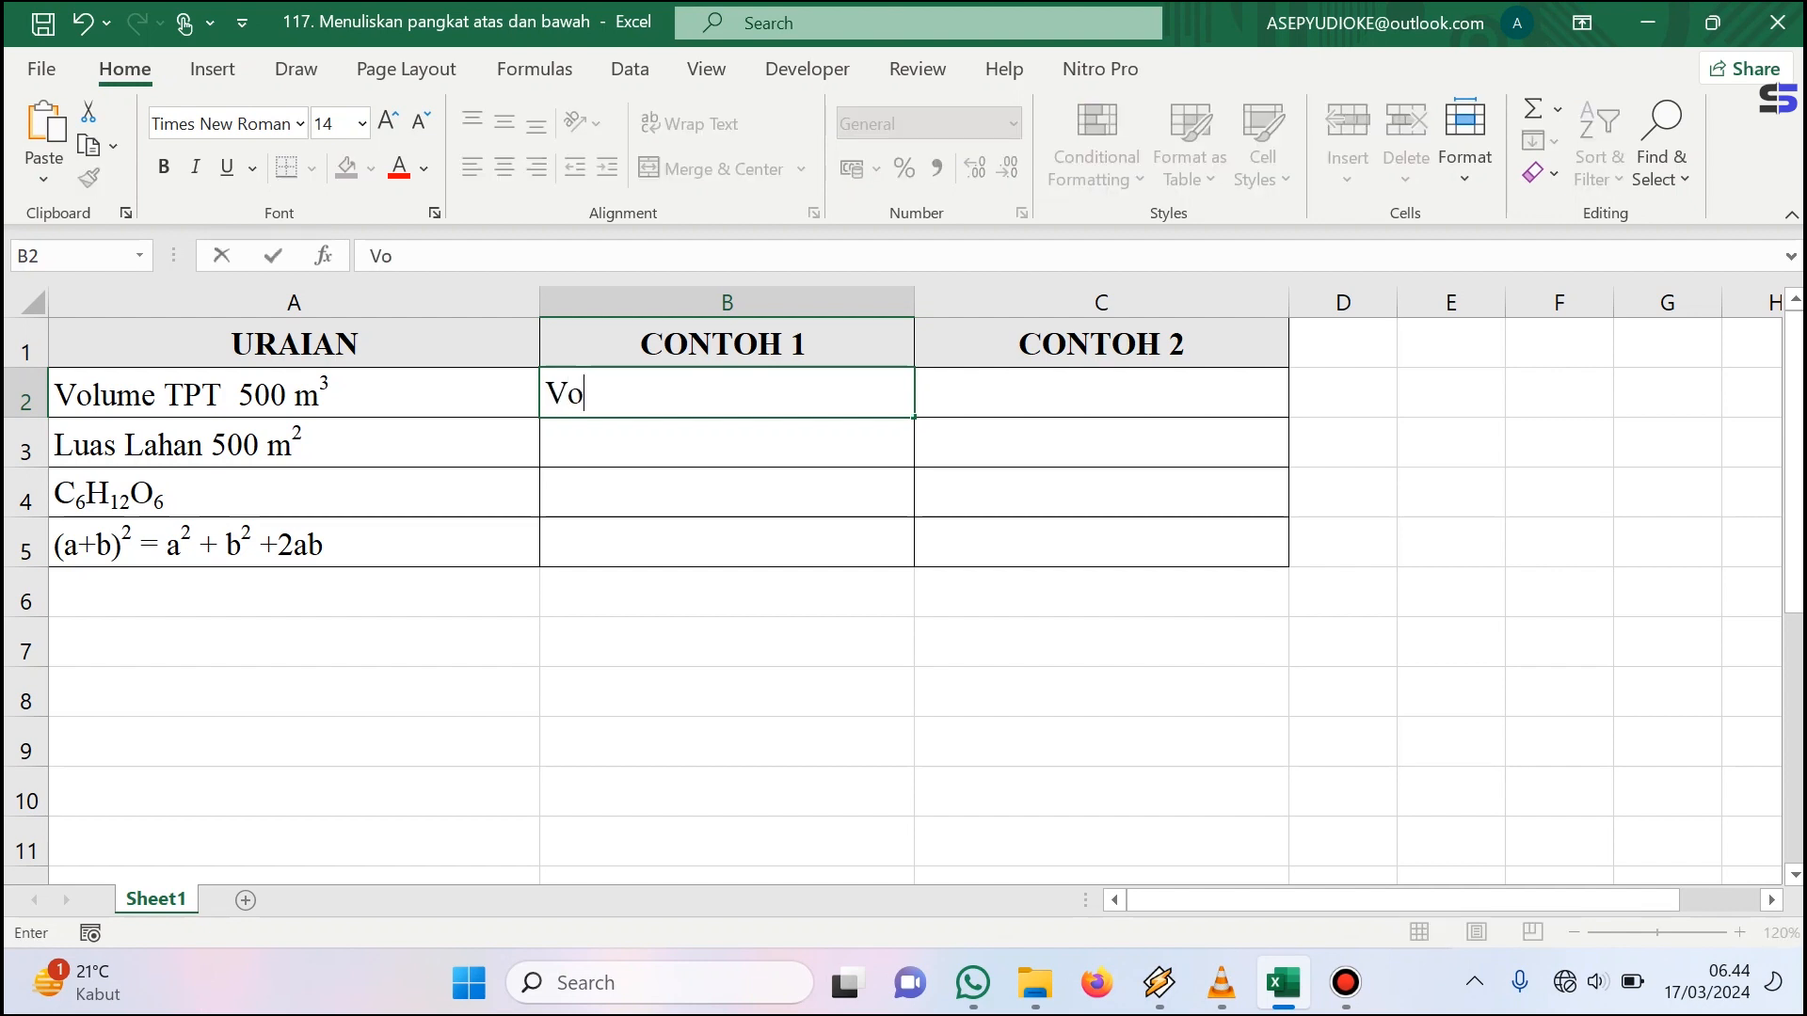
text(lume TP)
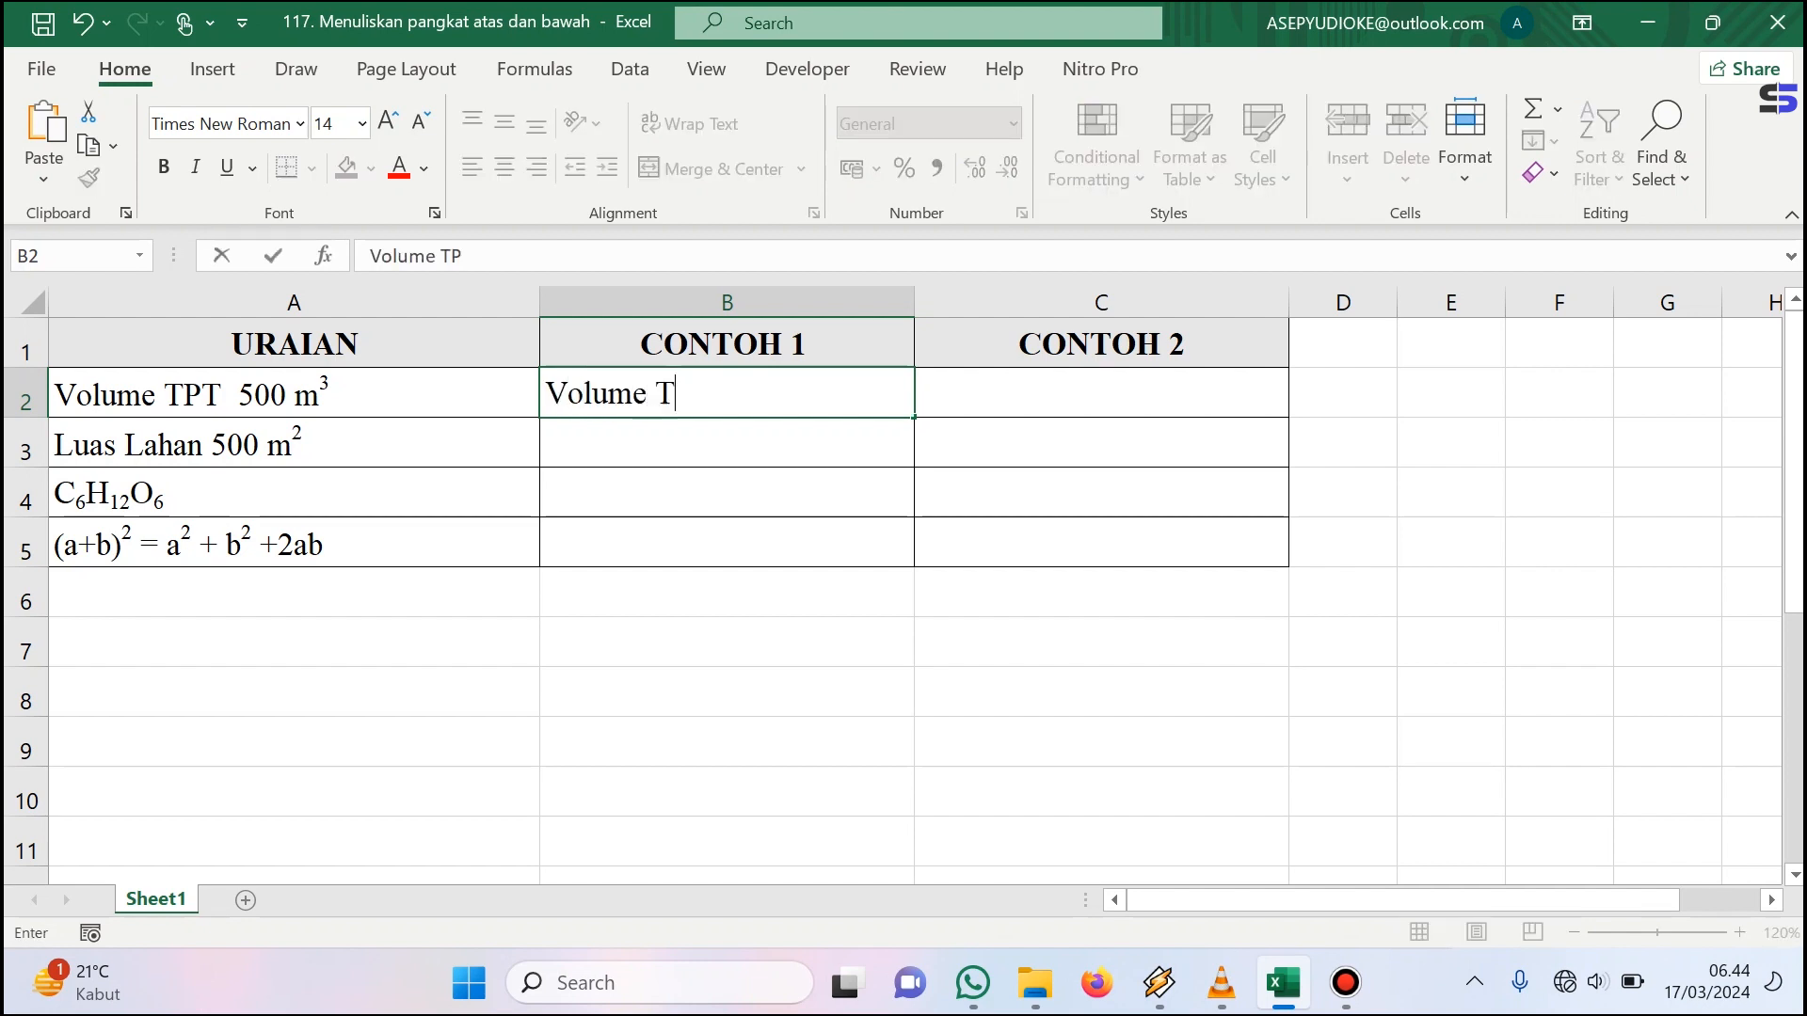
text(T 500 )
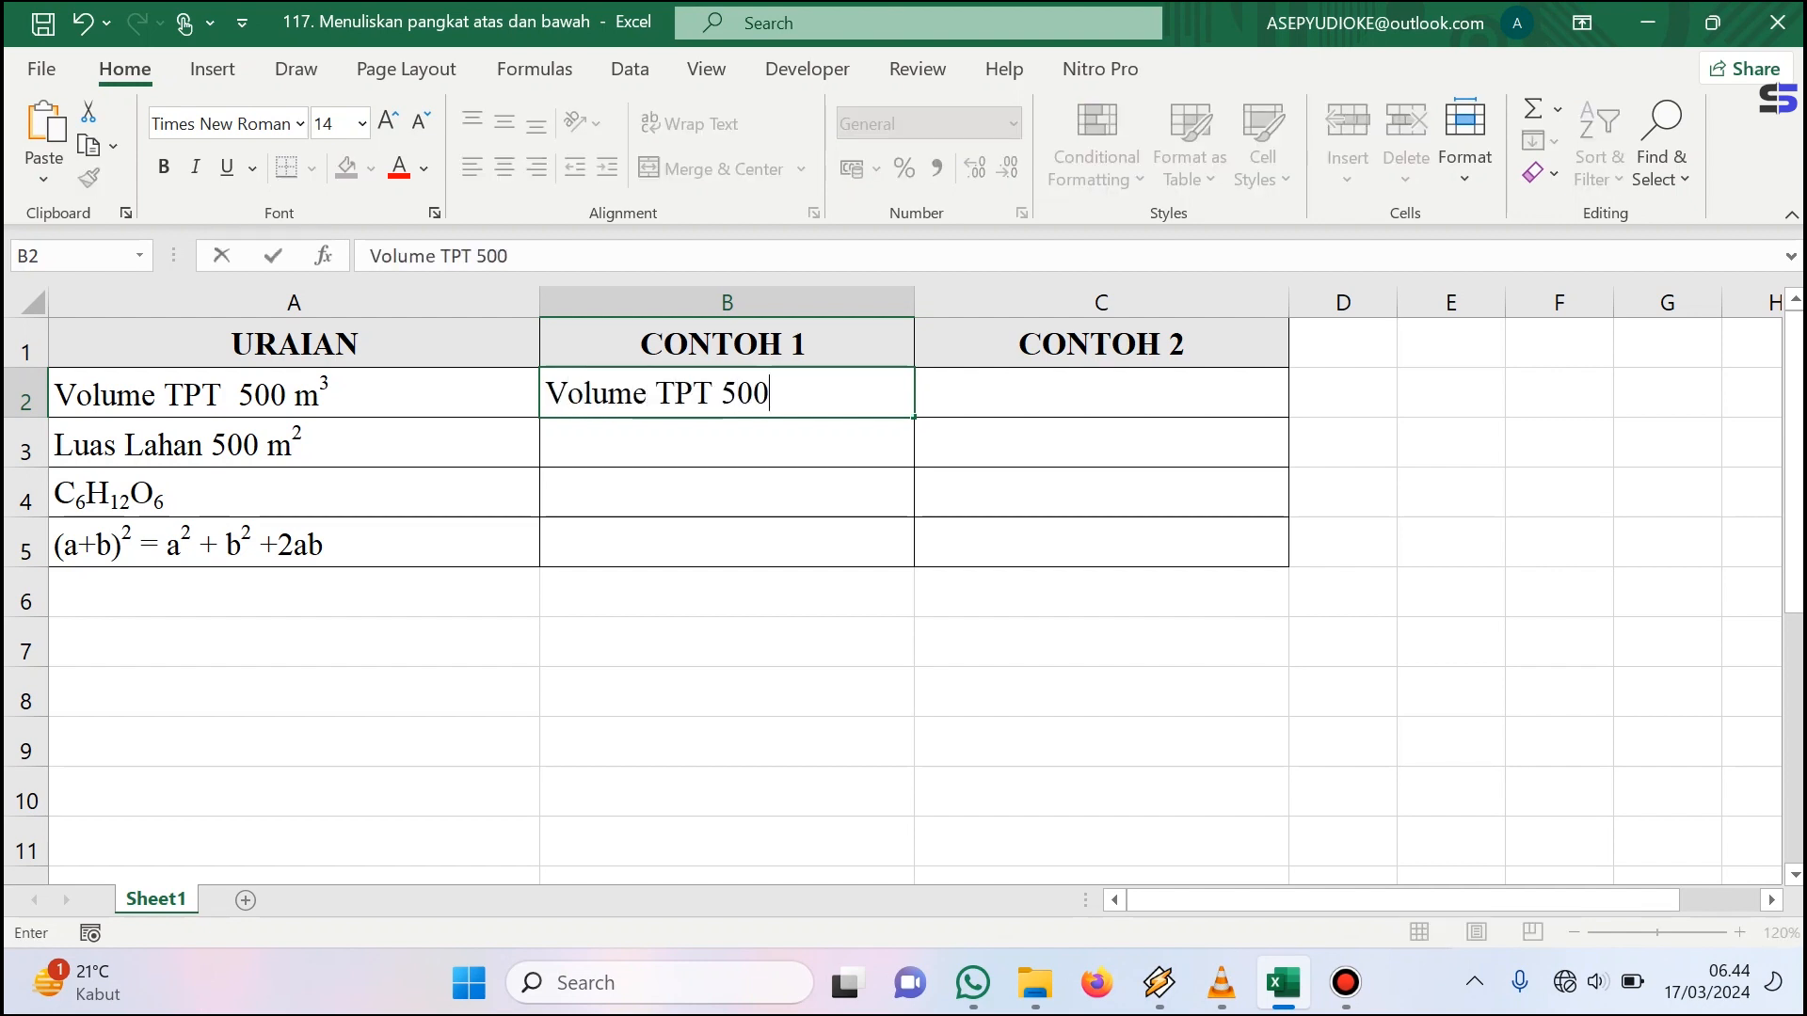
text(m3)
key(Tab)
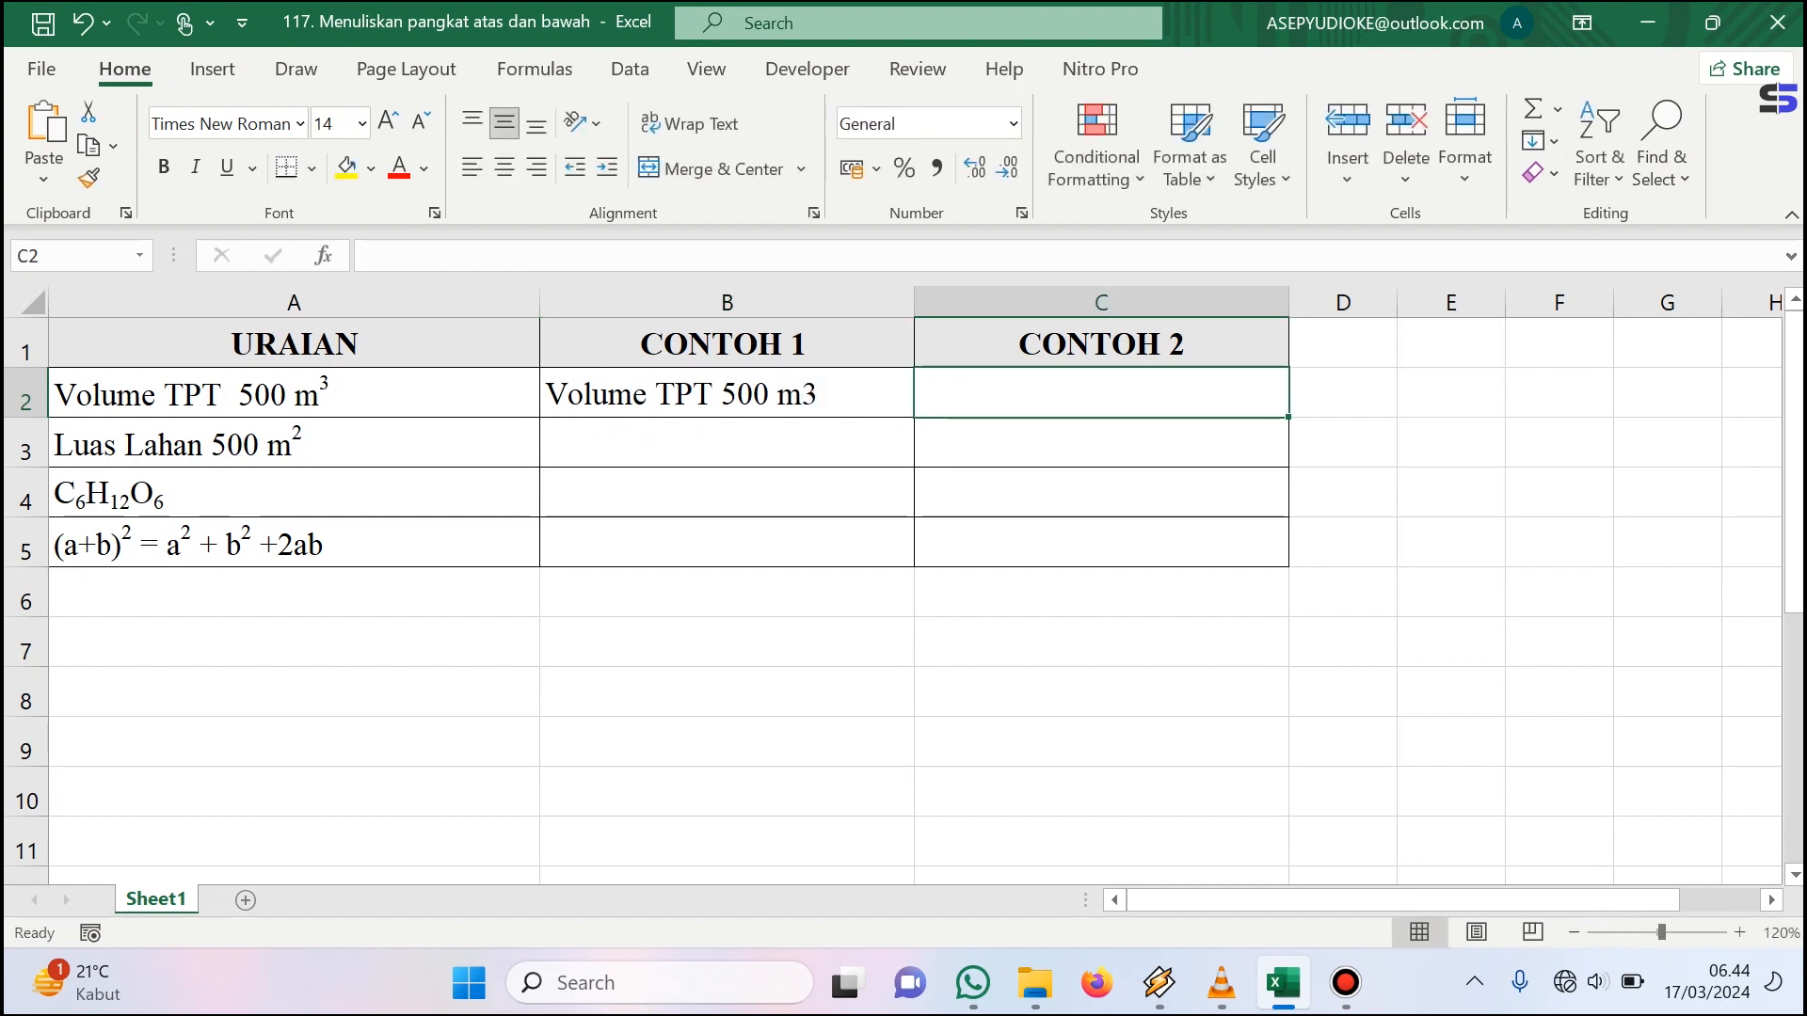
click(726, 392)
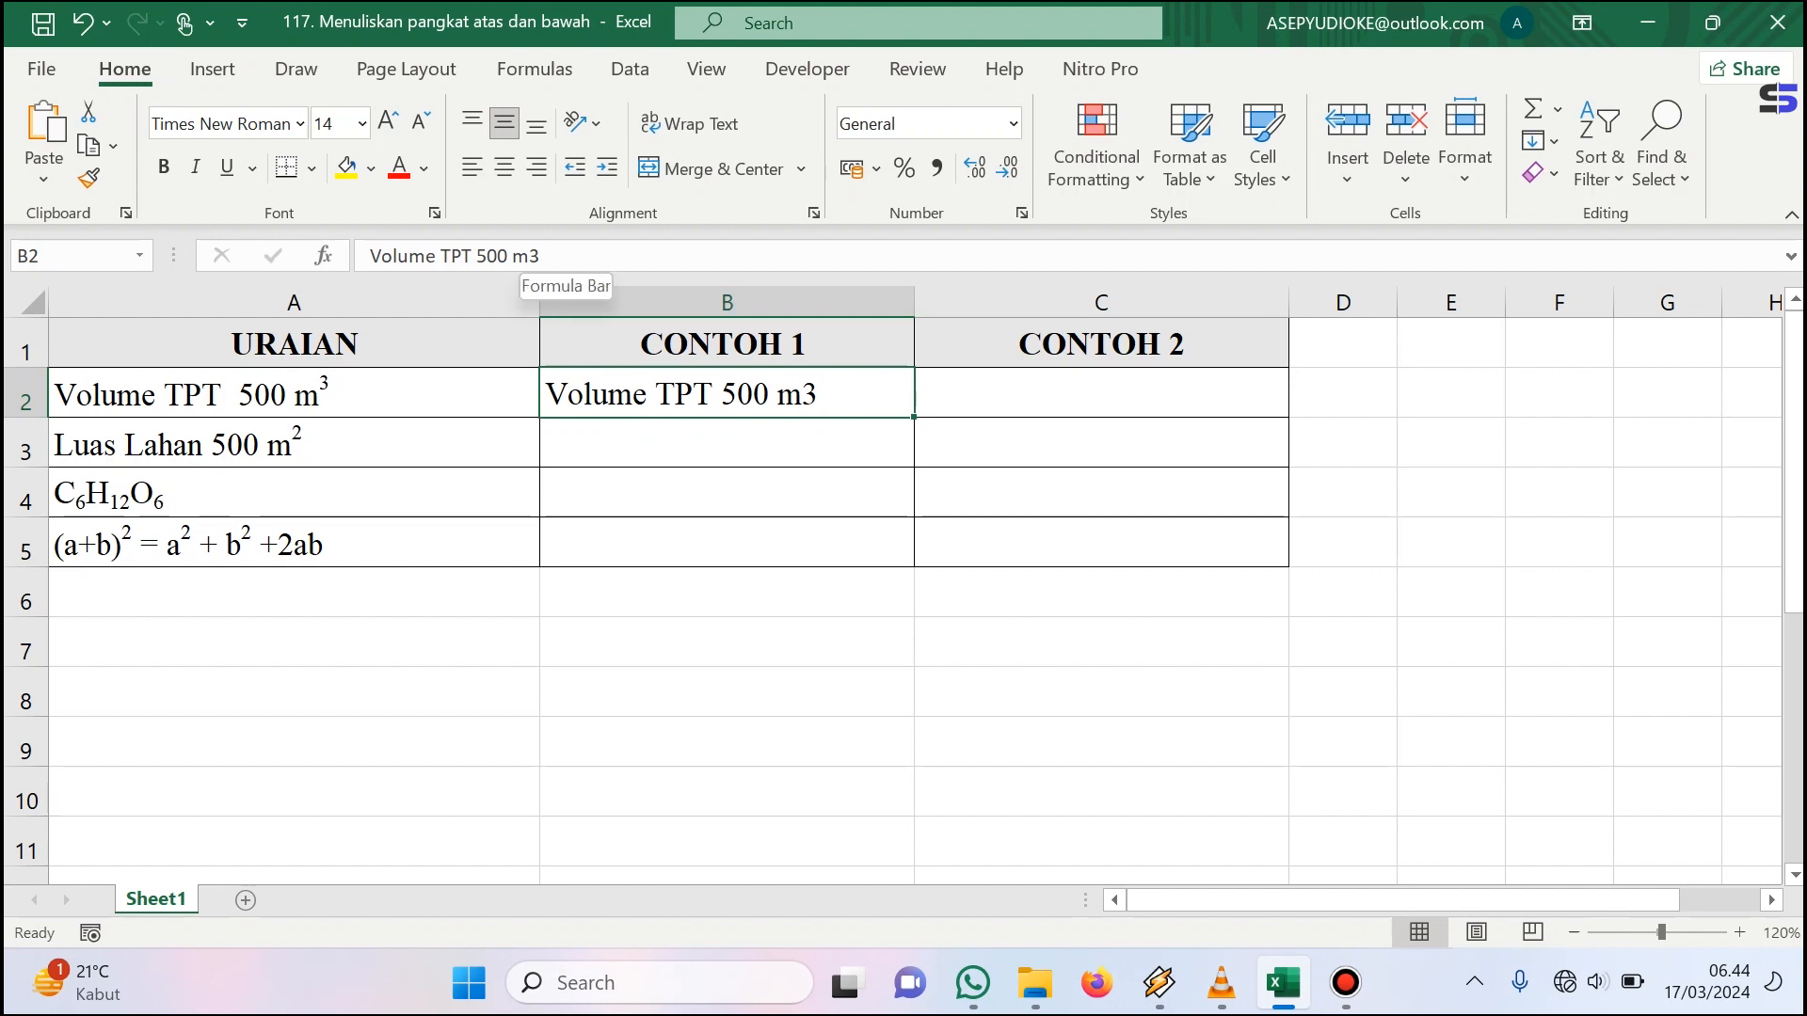
drag(540, 256, 530, 256)
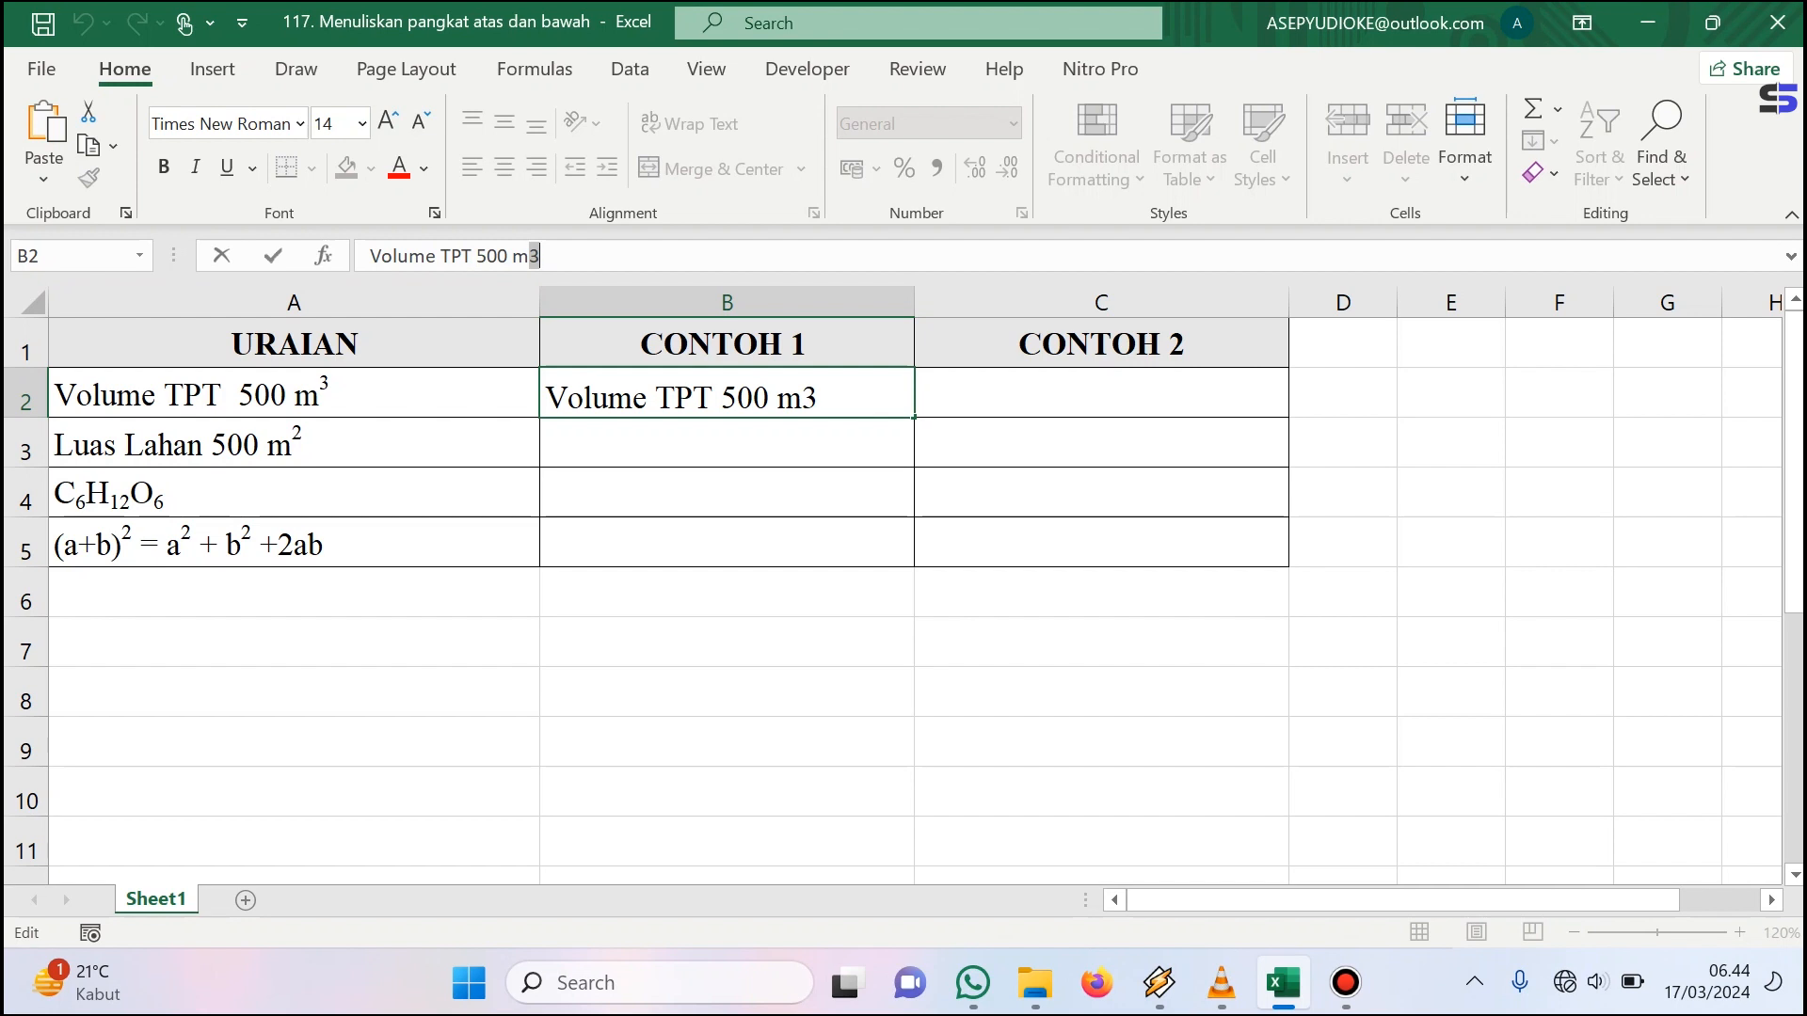
right_click(535, 256)
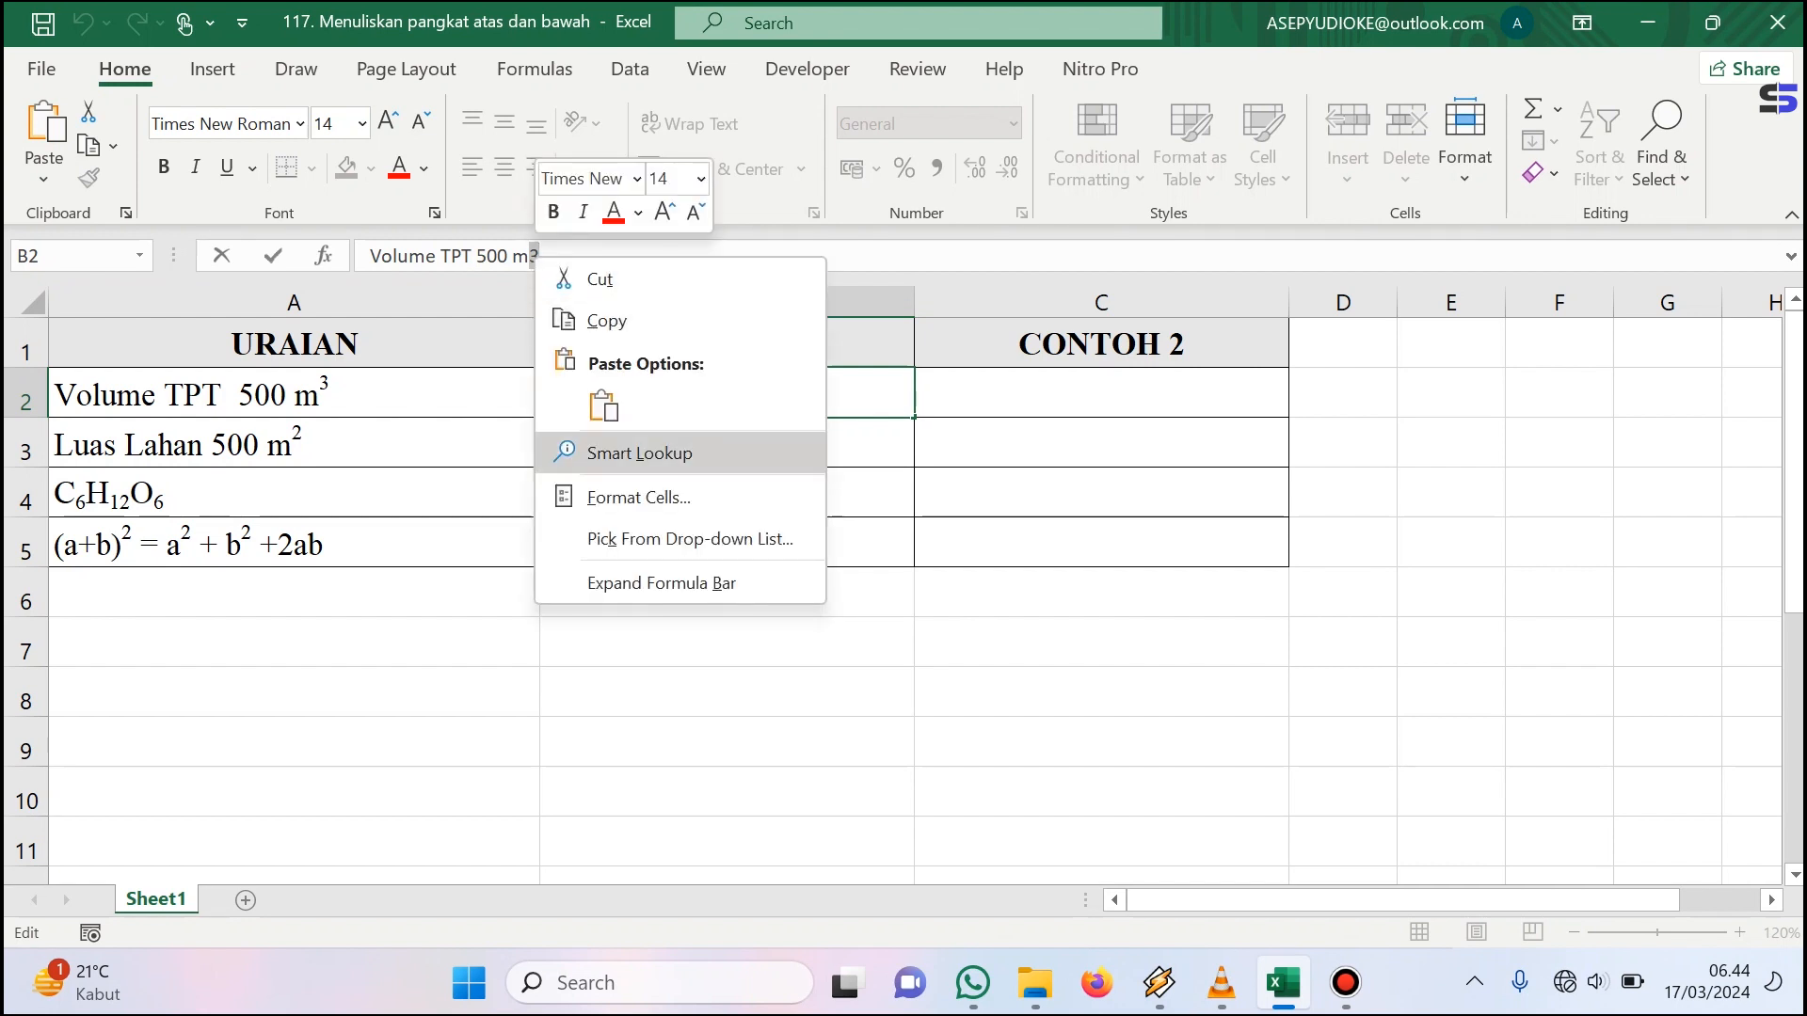
click(638, 497)
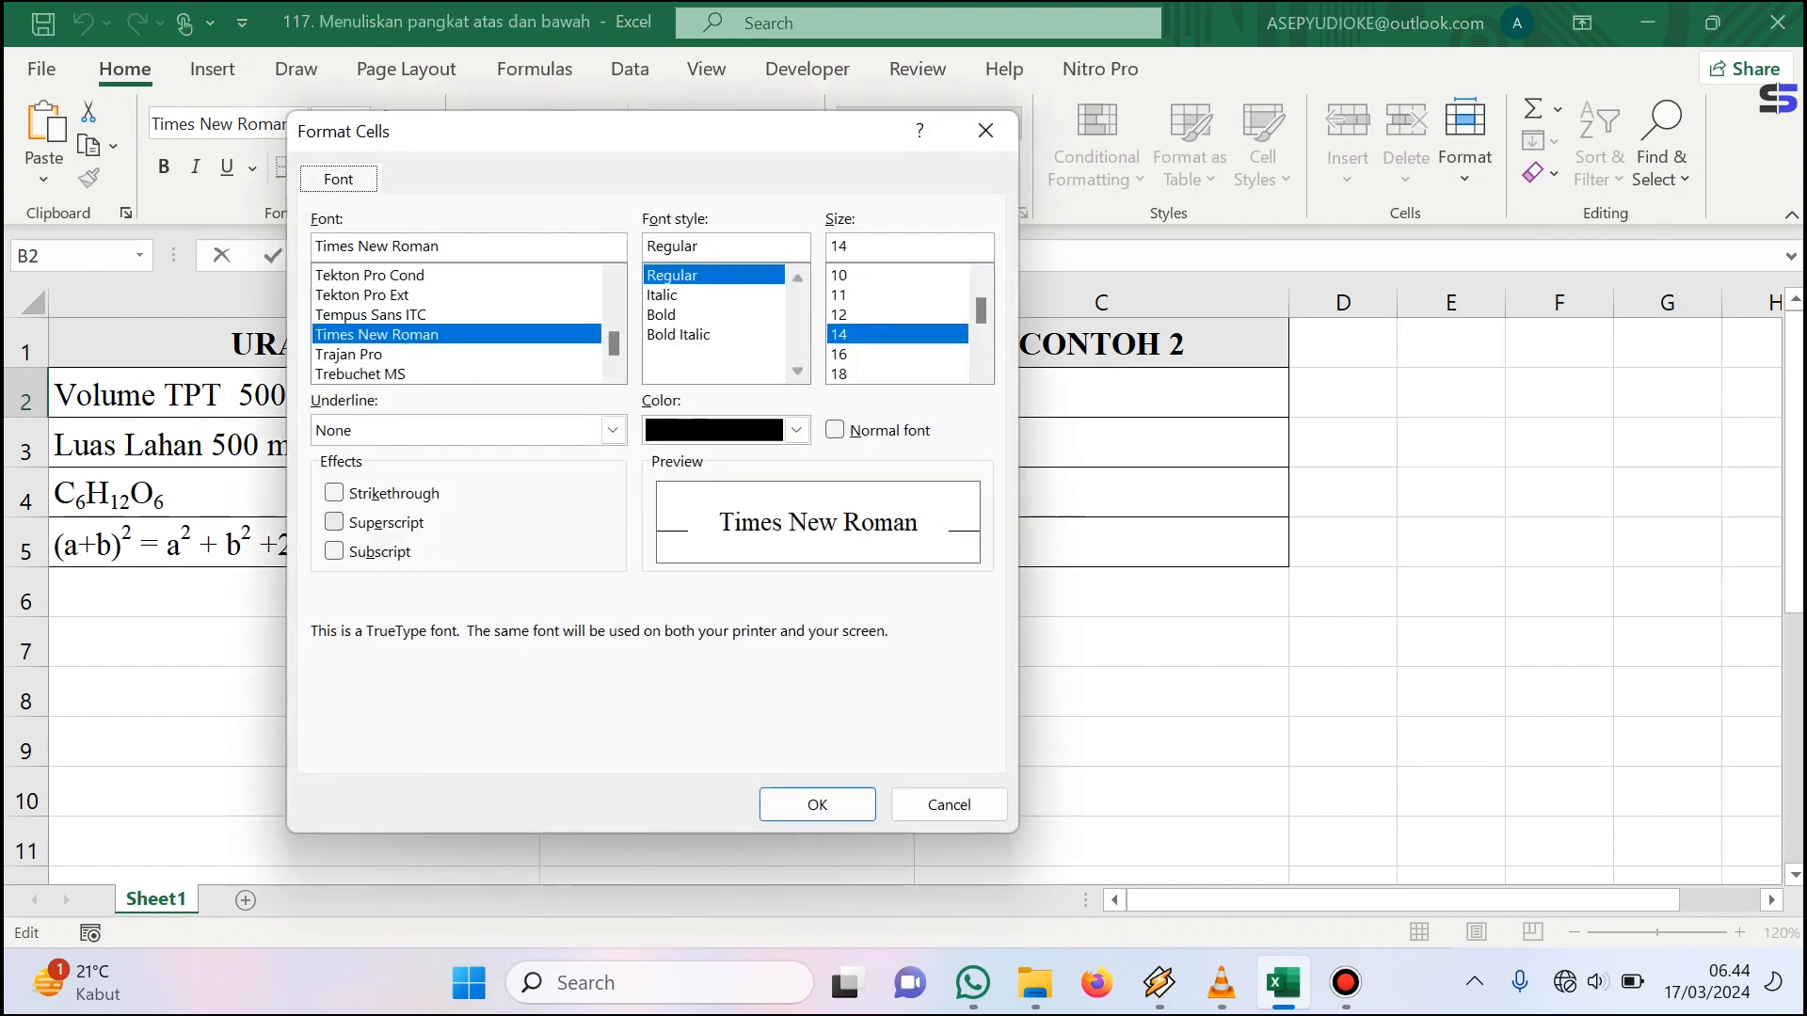
key(Escape)
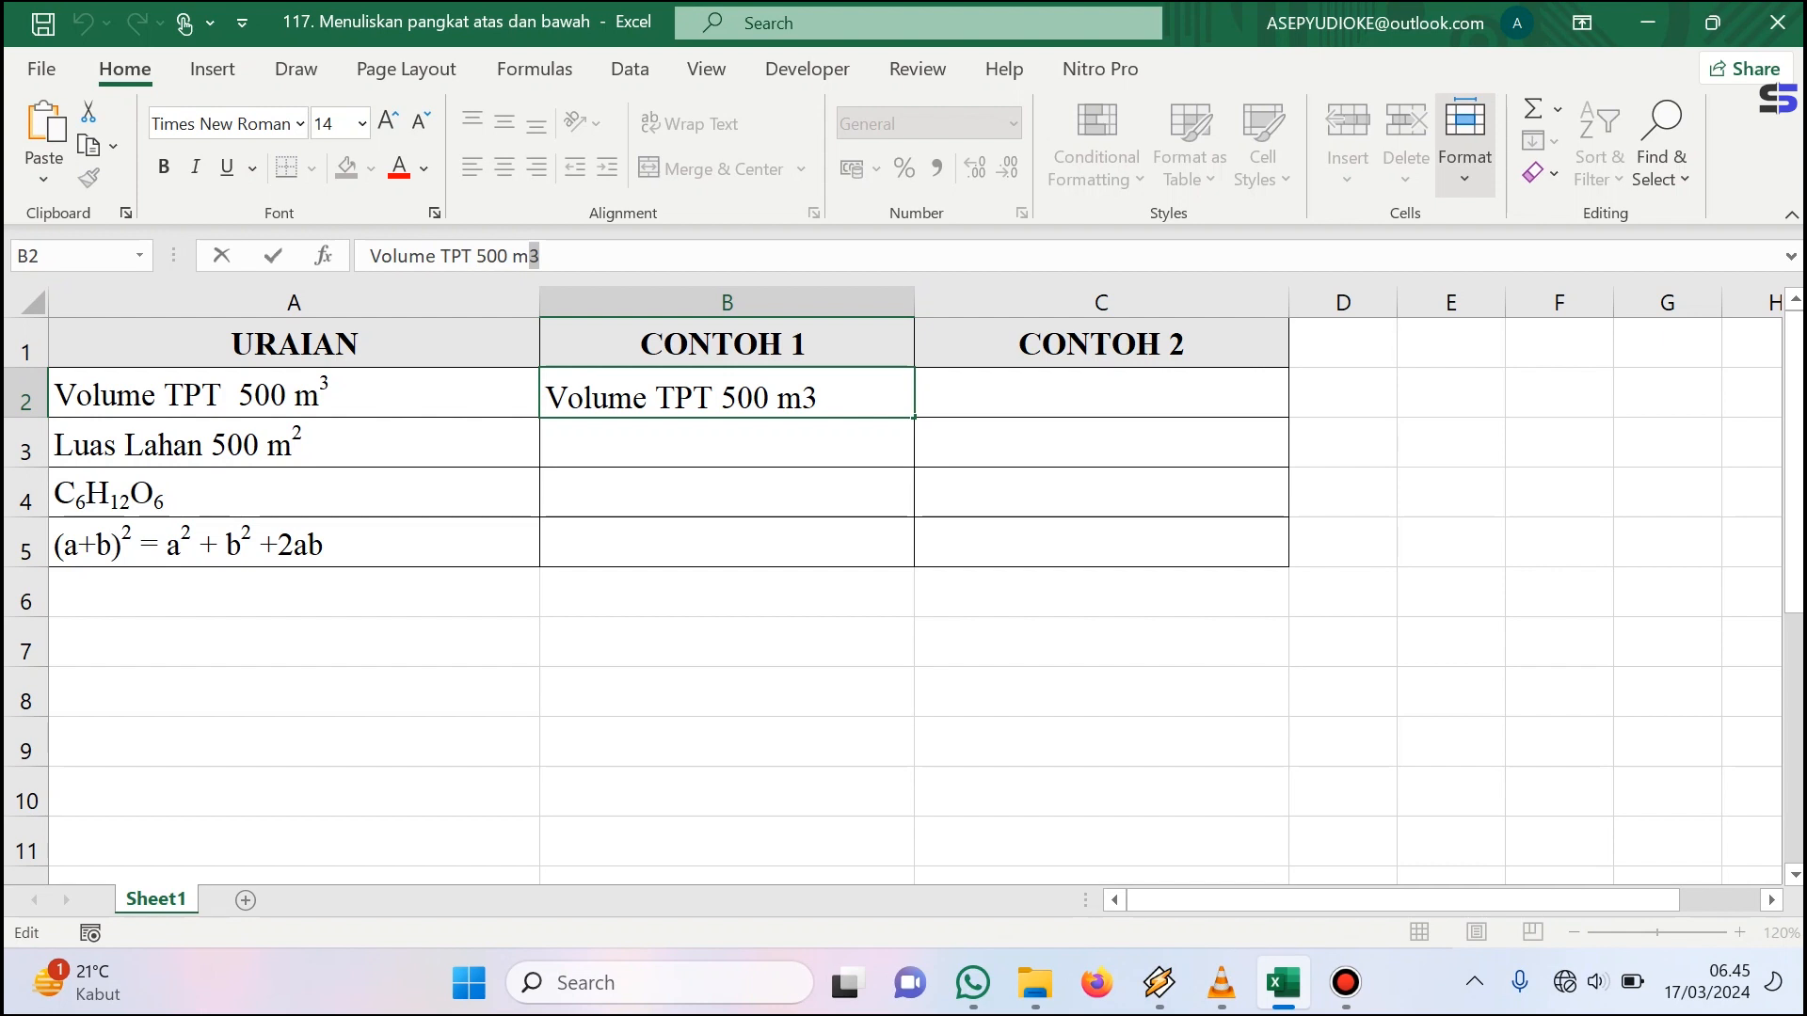
click(1464, 141)
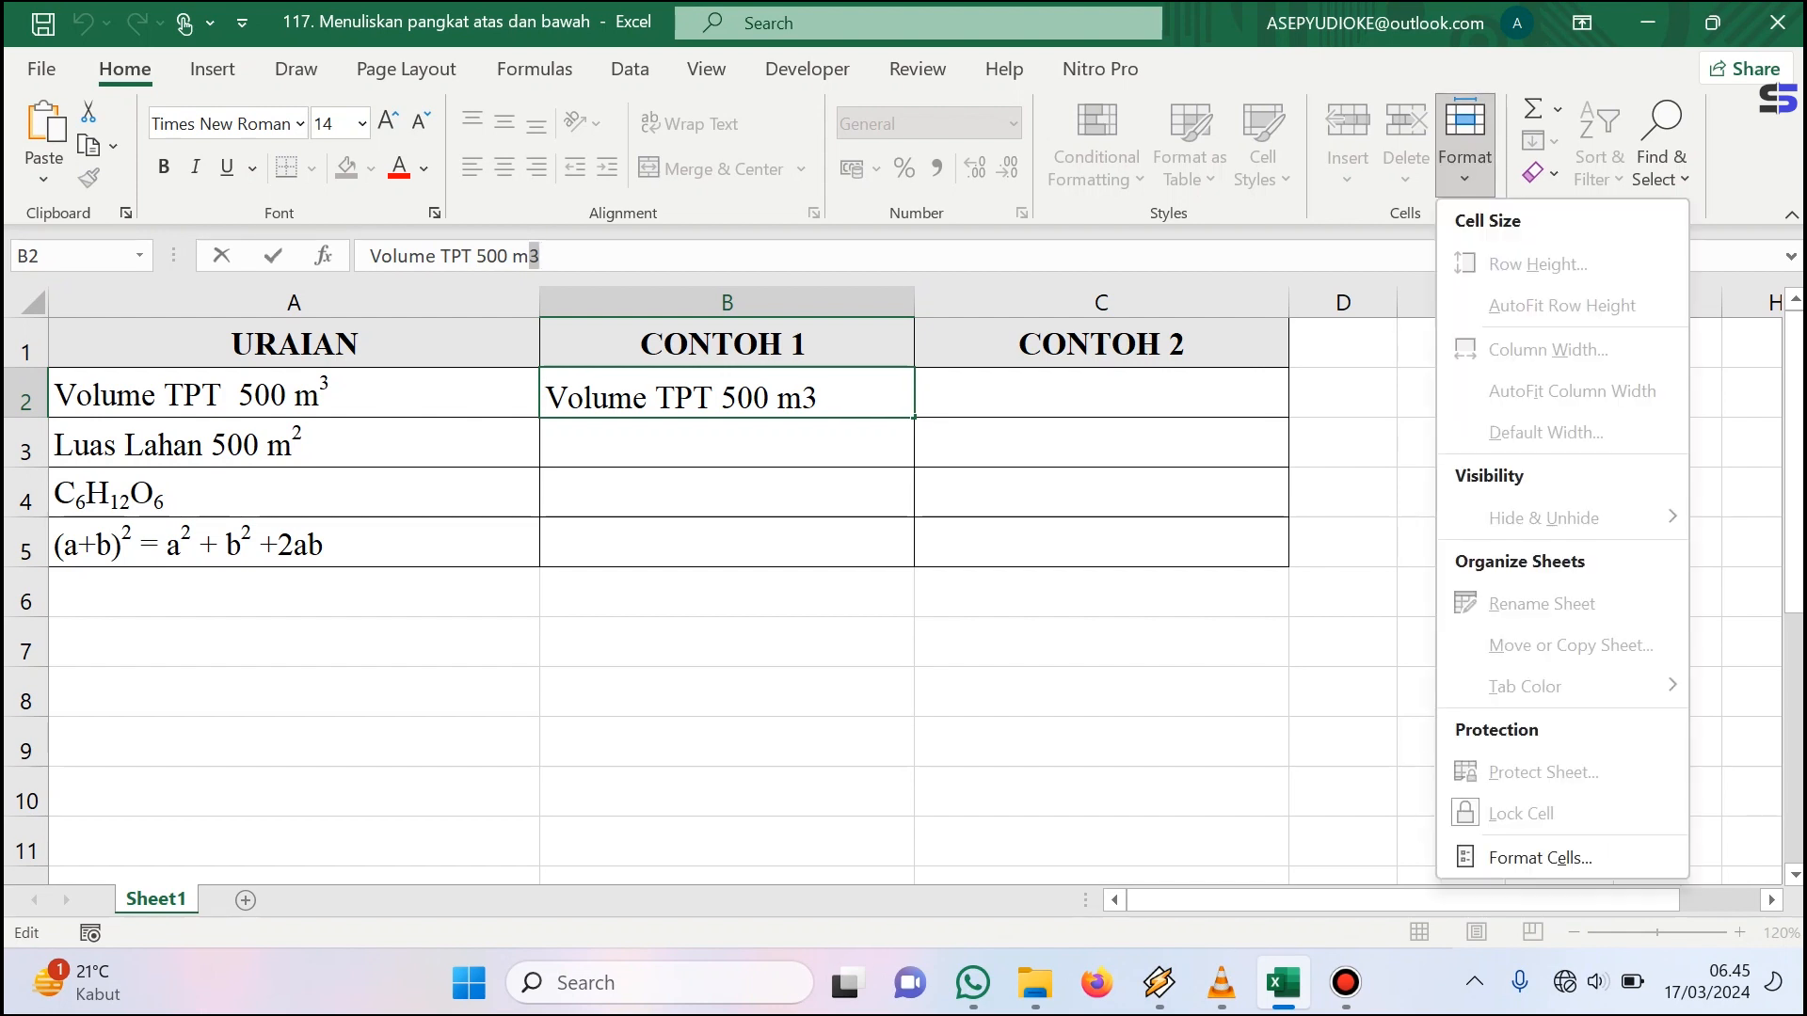
click(1540, 857)
key(Return)
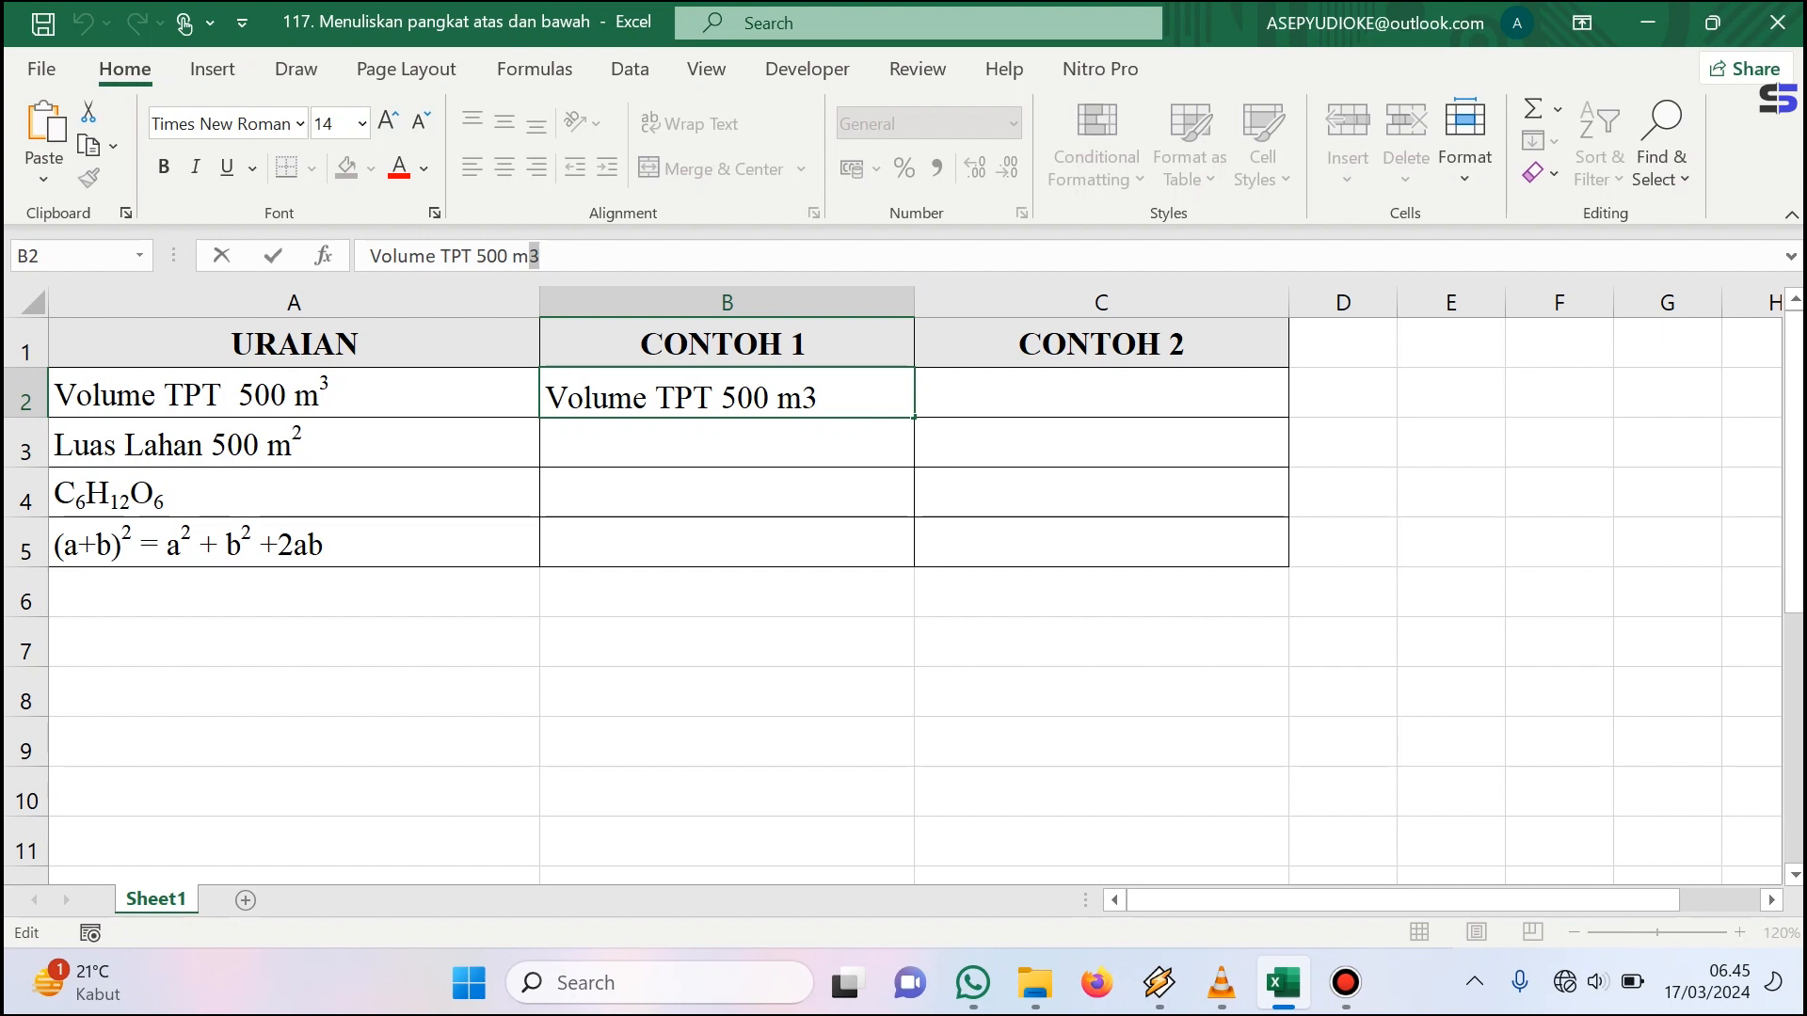
key(ctrl+1)
key(Escape)
key(ctrl+1)
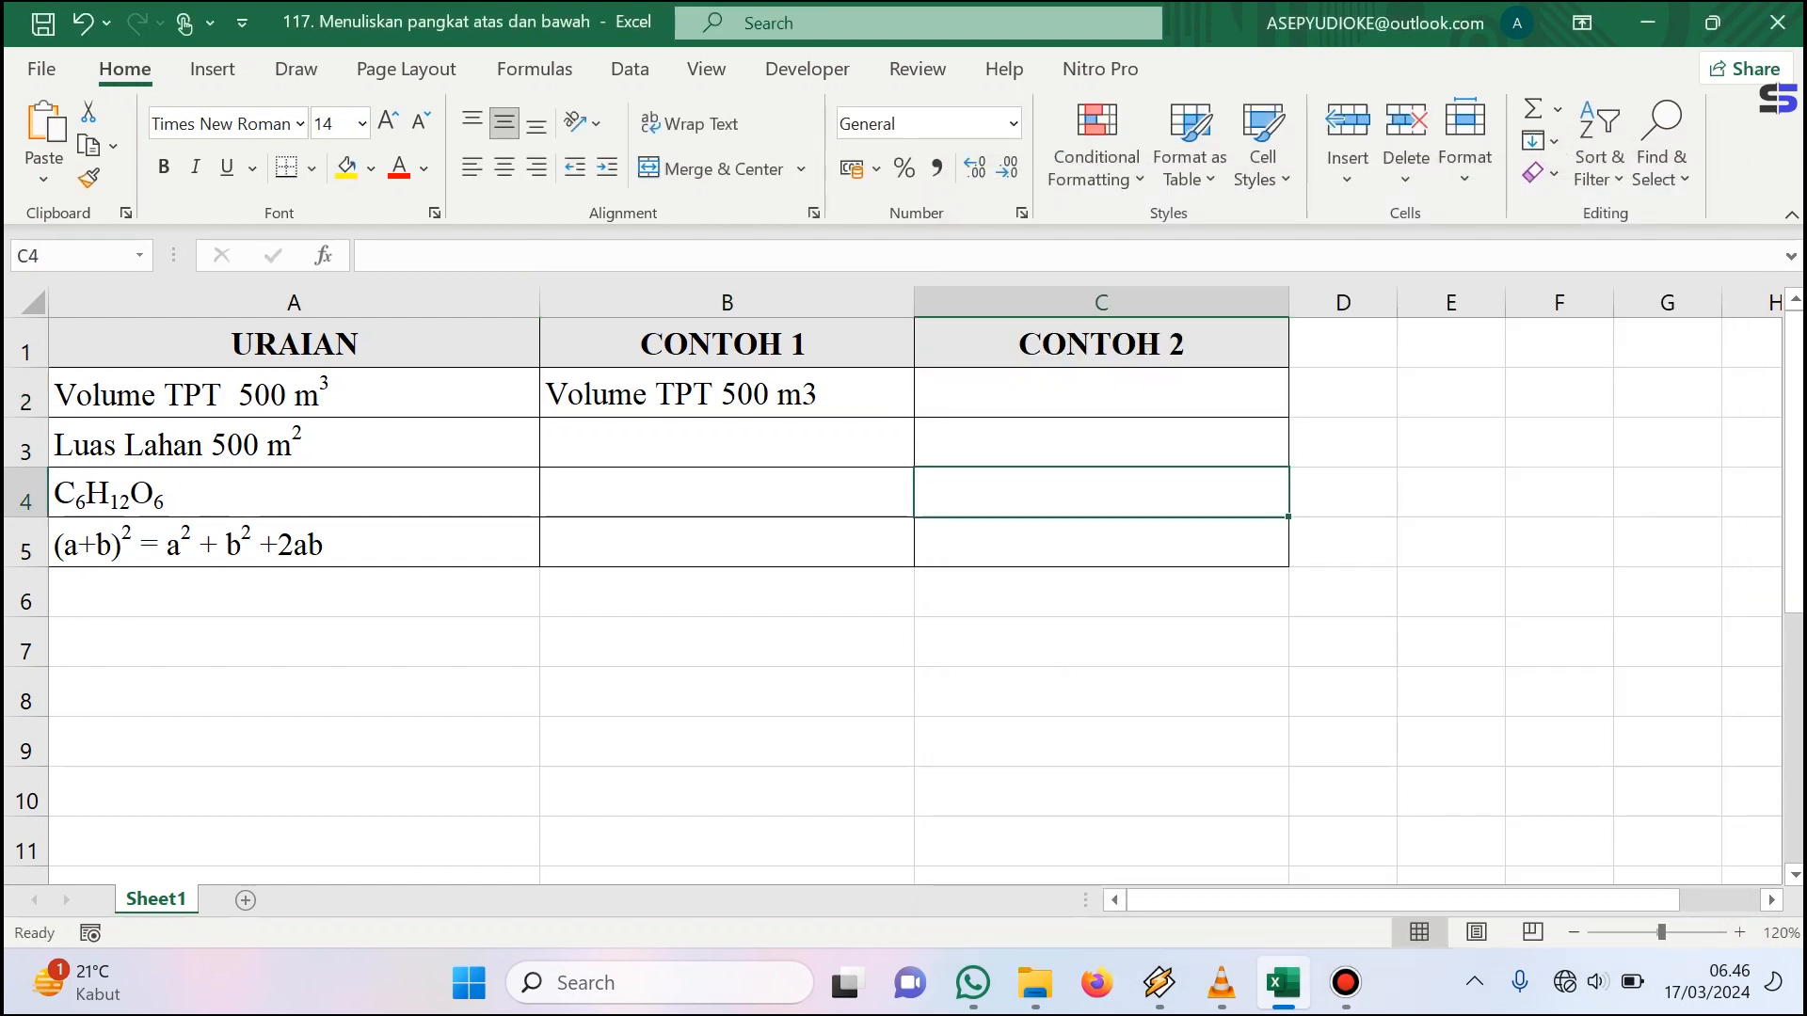
- Format only the 3 after the m in cell B2 as superscript
click(727, 392)
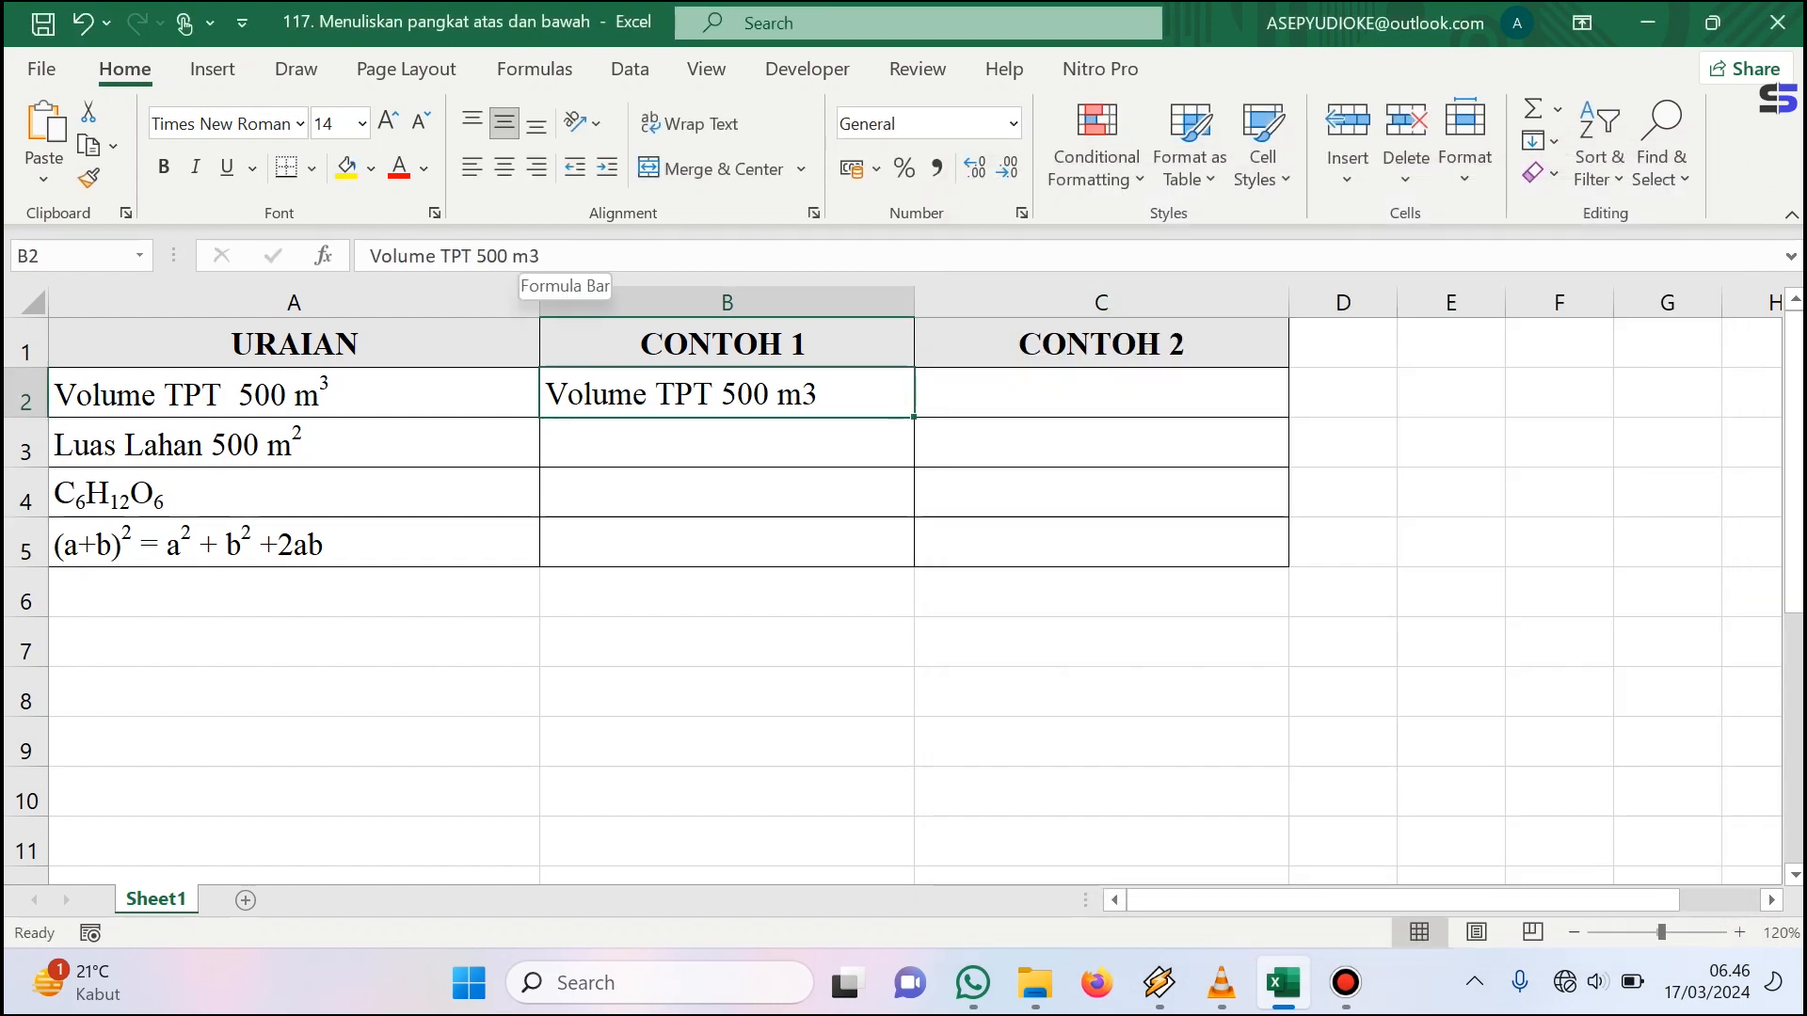
click(539, 256)
drag(539, 256, 529, 256)
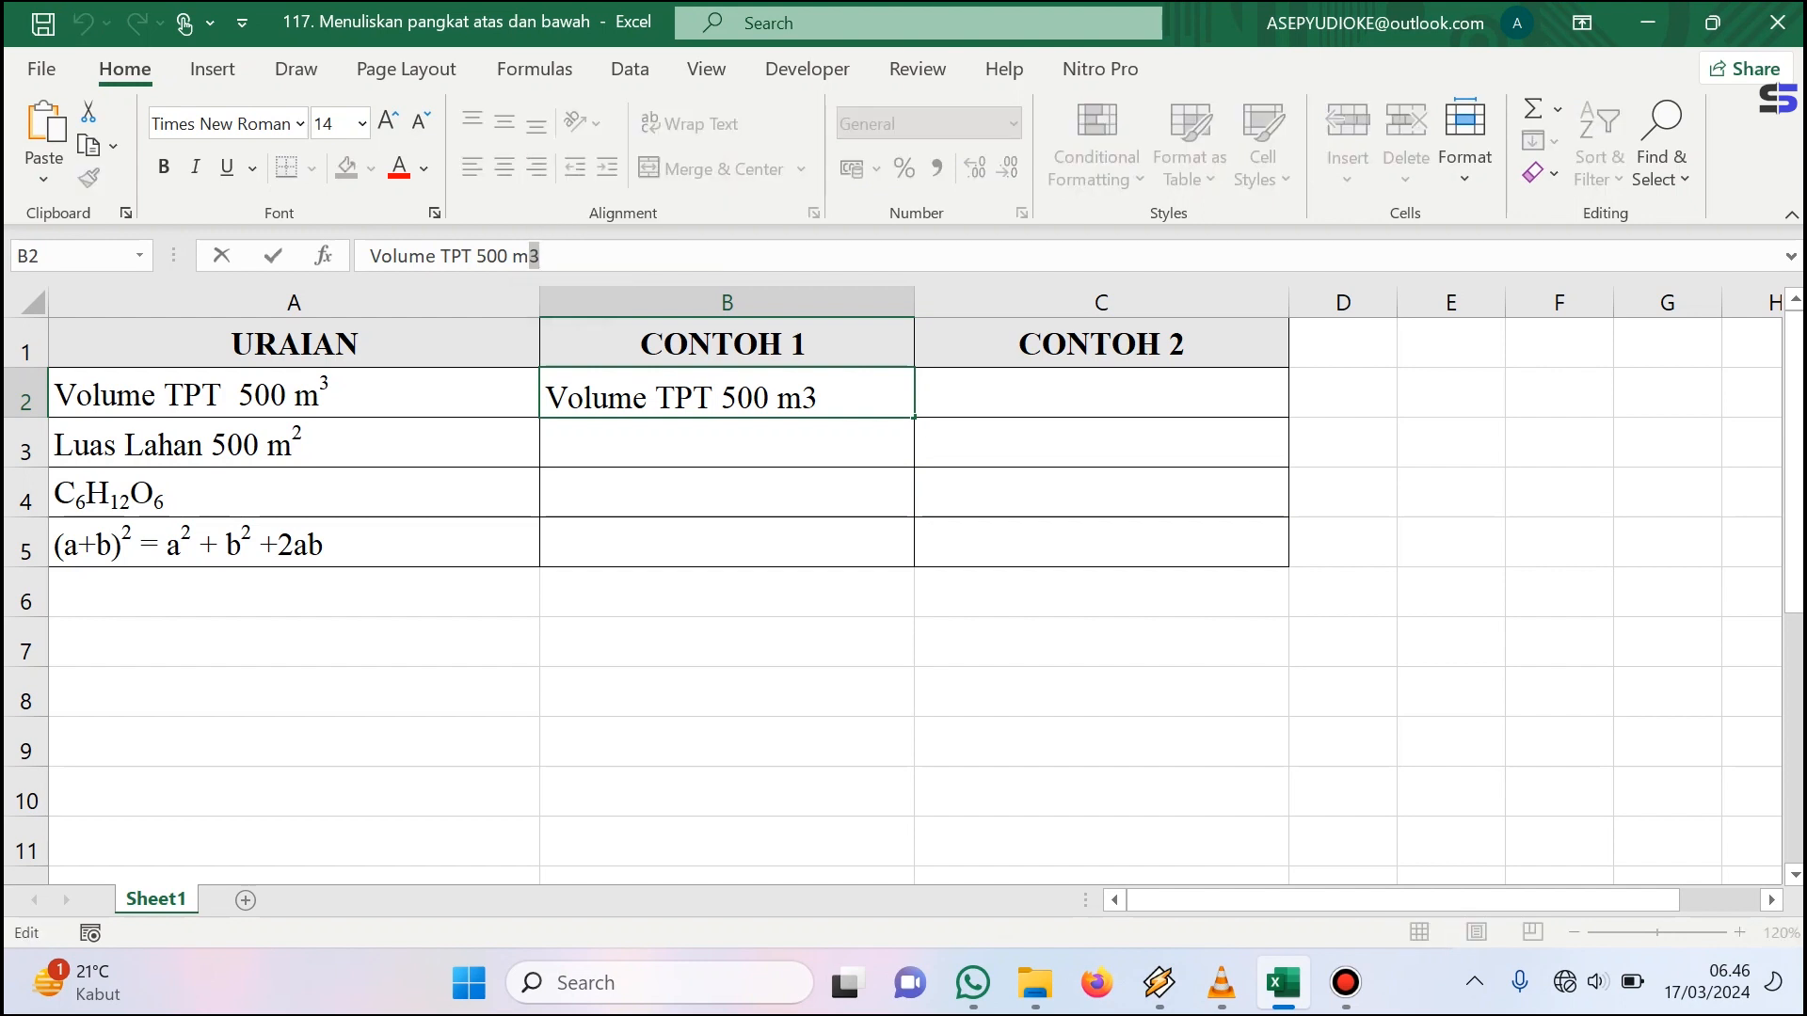
key(ctrl+1)
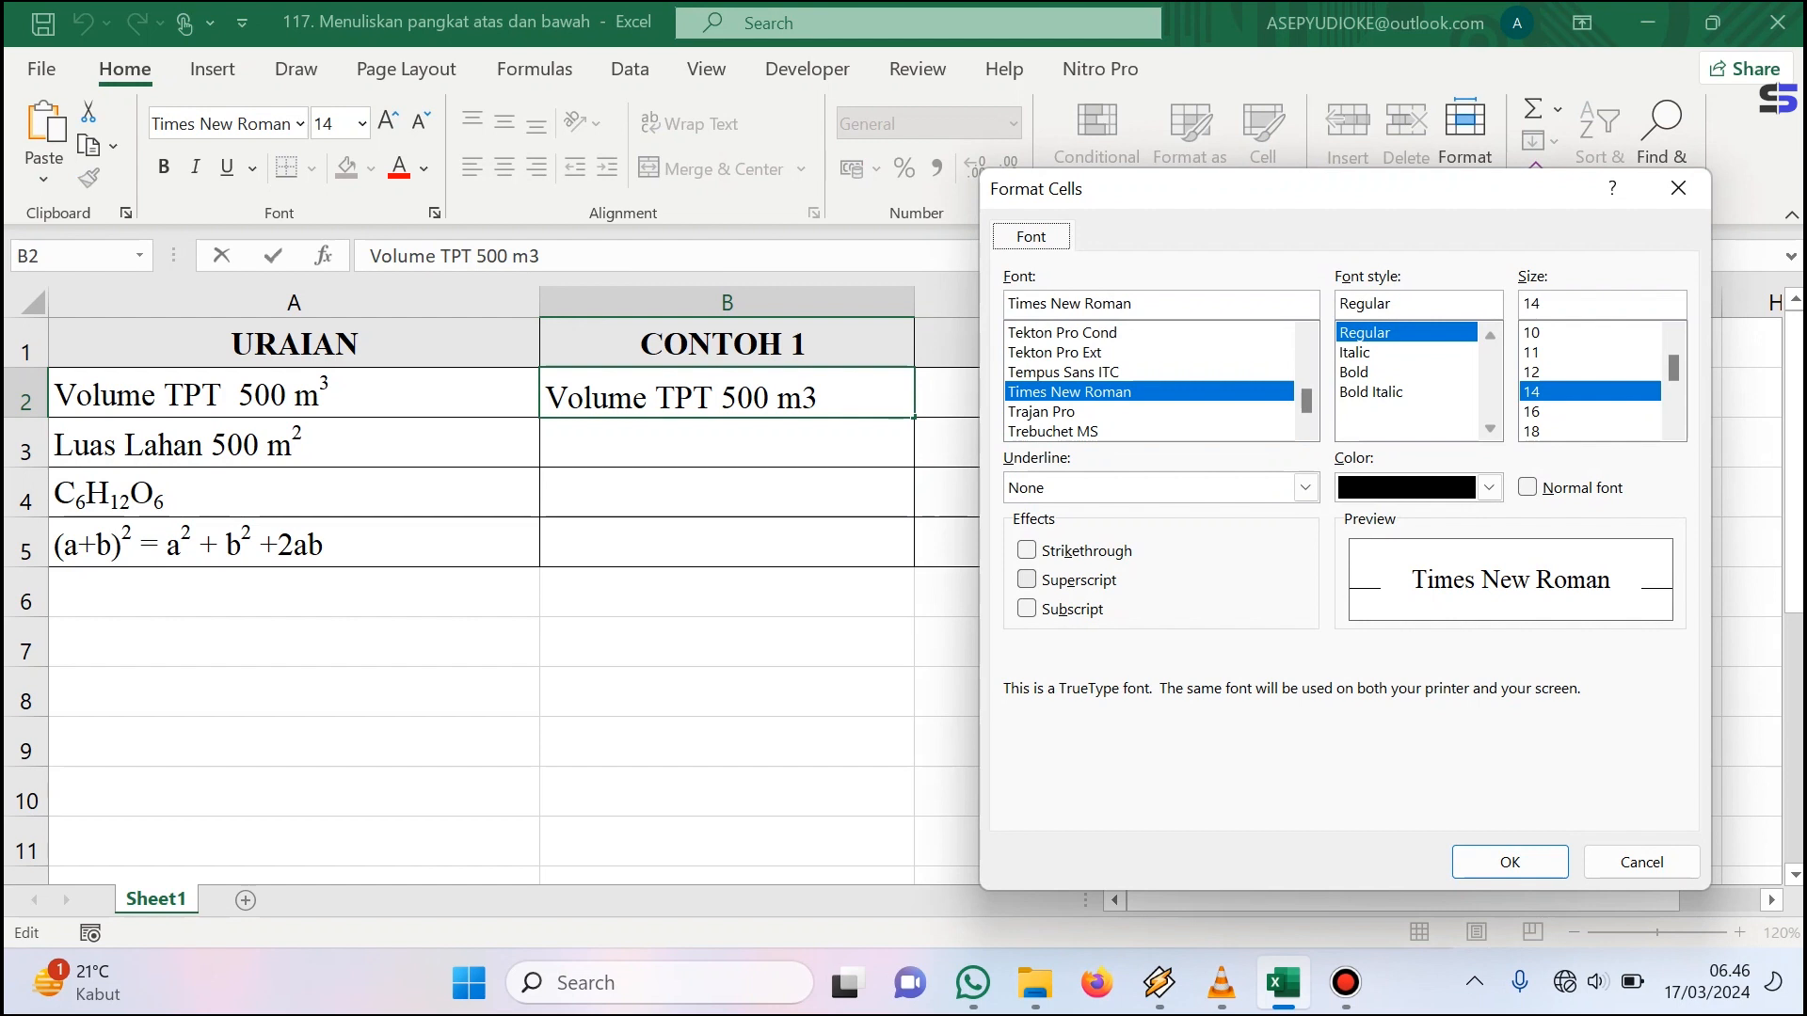
key(alt+e)
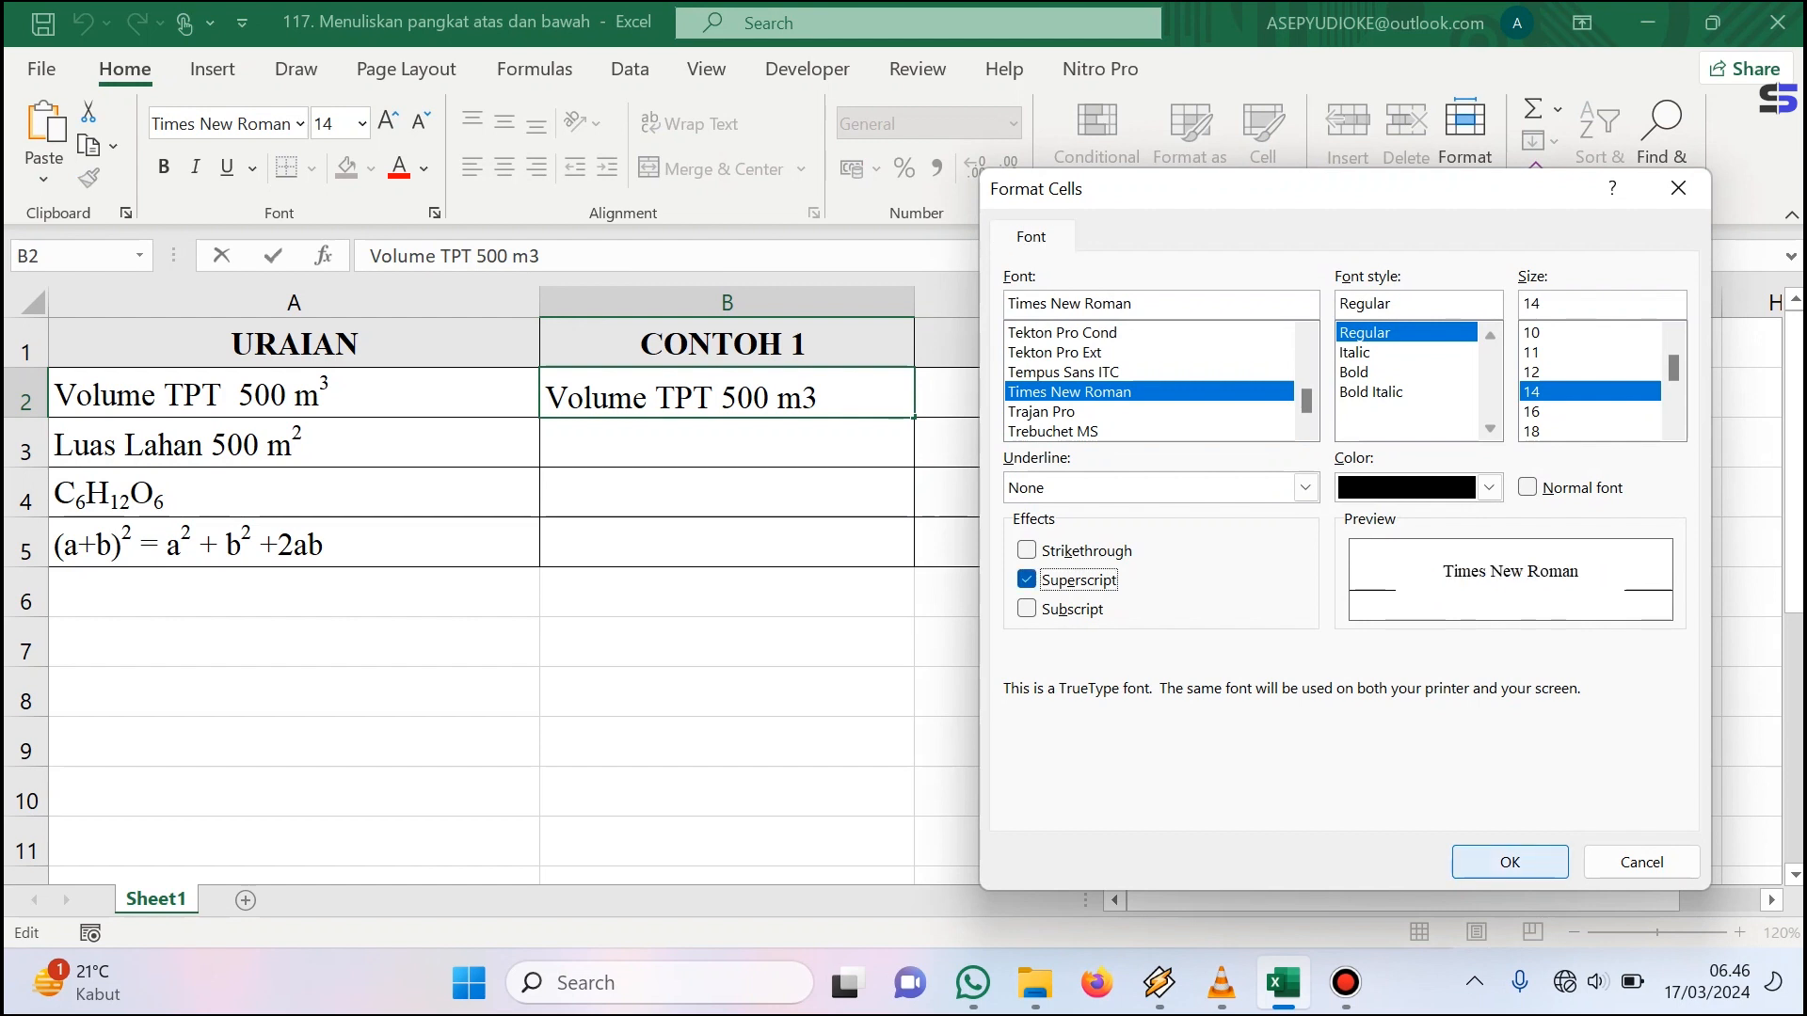
key(Return)
click(726, 493)
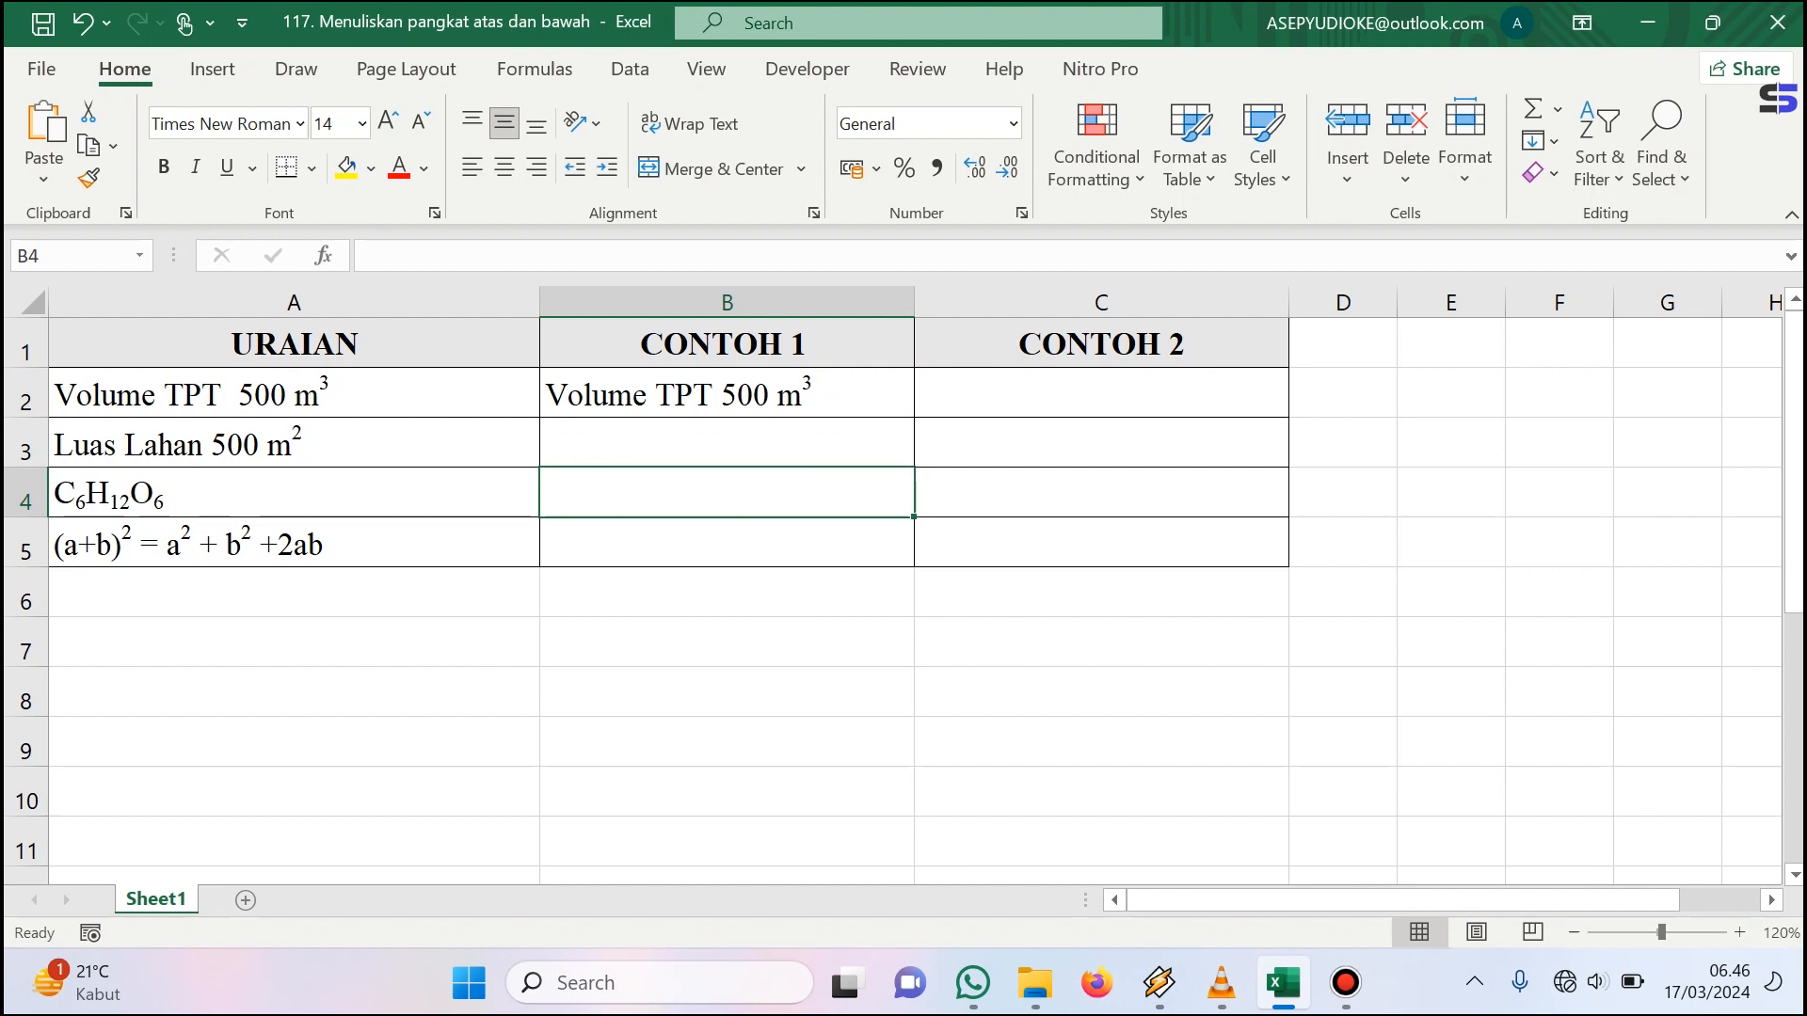
- Enter the text "Luas lahan 500 m2" in cell B3 under CONTOH 1
click(726, 442)
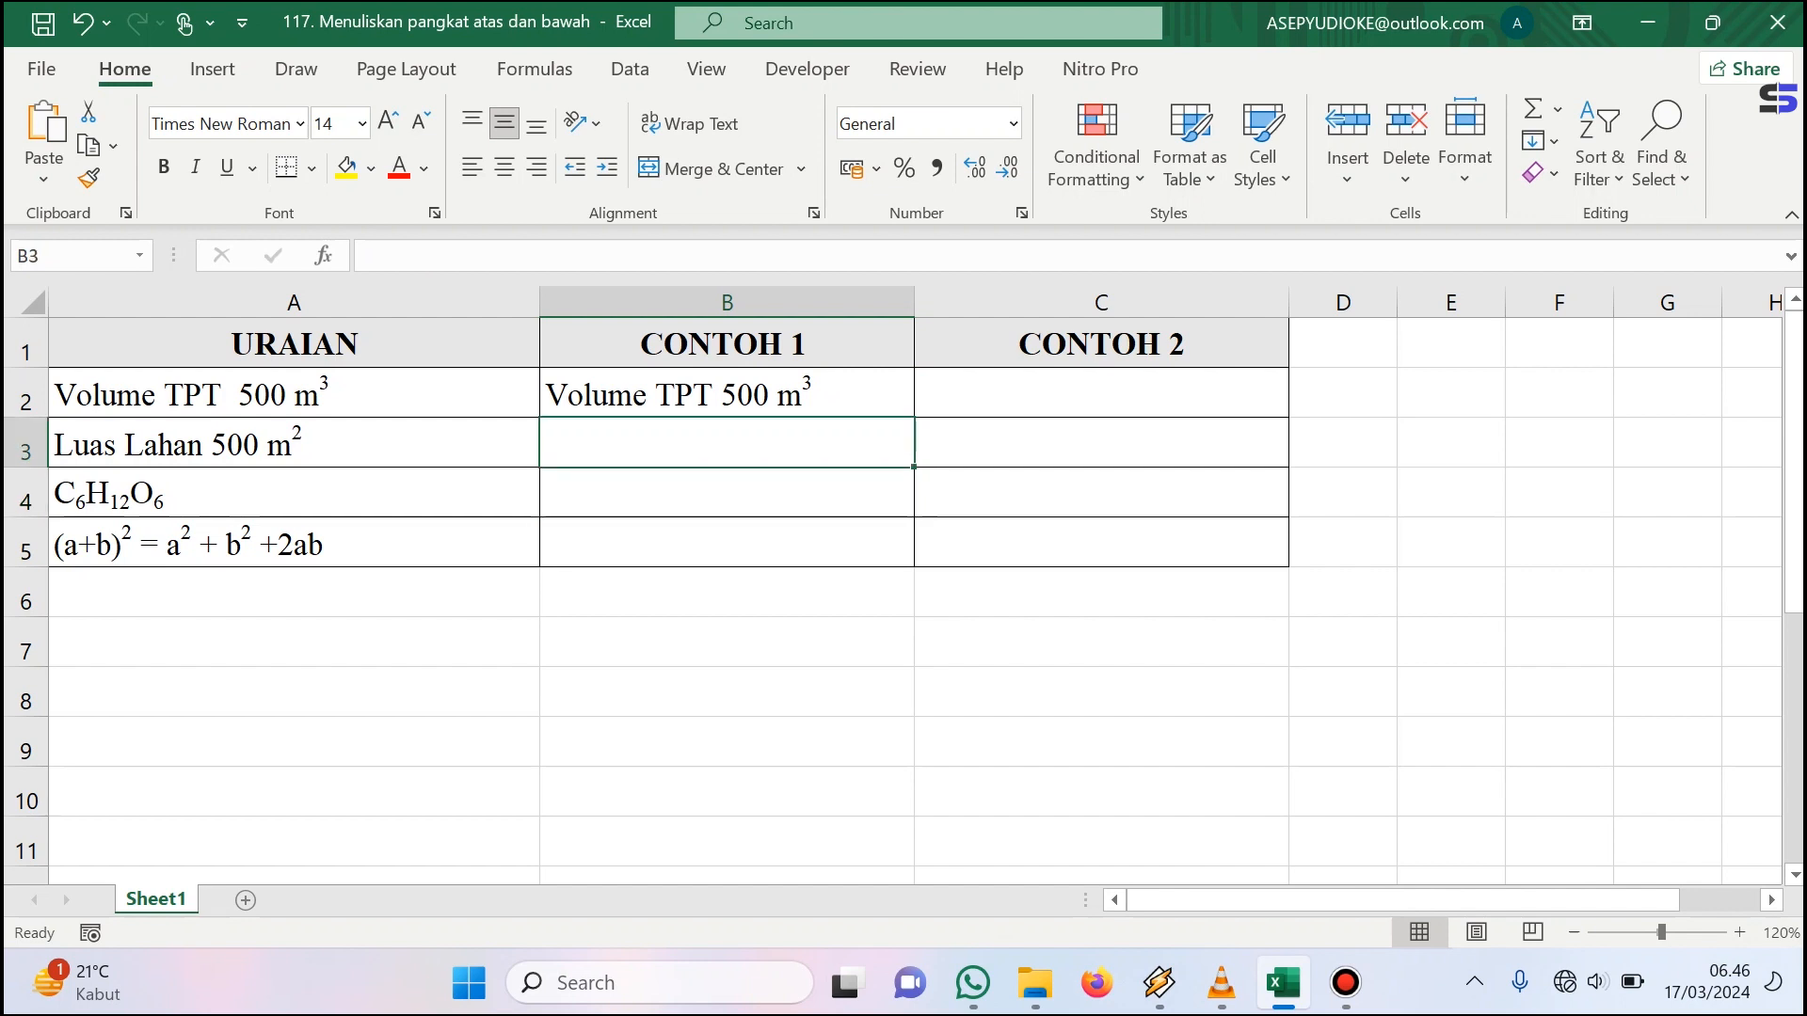
text(Luas Lahan 500 m2)
key(ctrl+shift+Left)
key(ctrl+shift+Left)
key(ctrl+shift+Left)
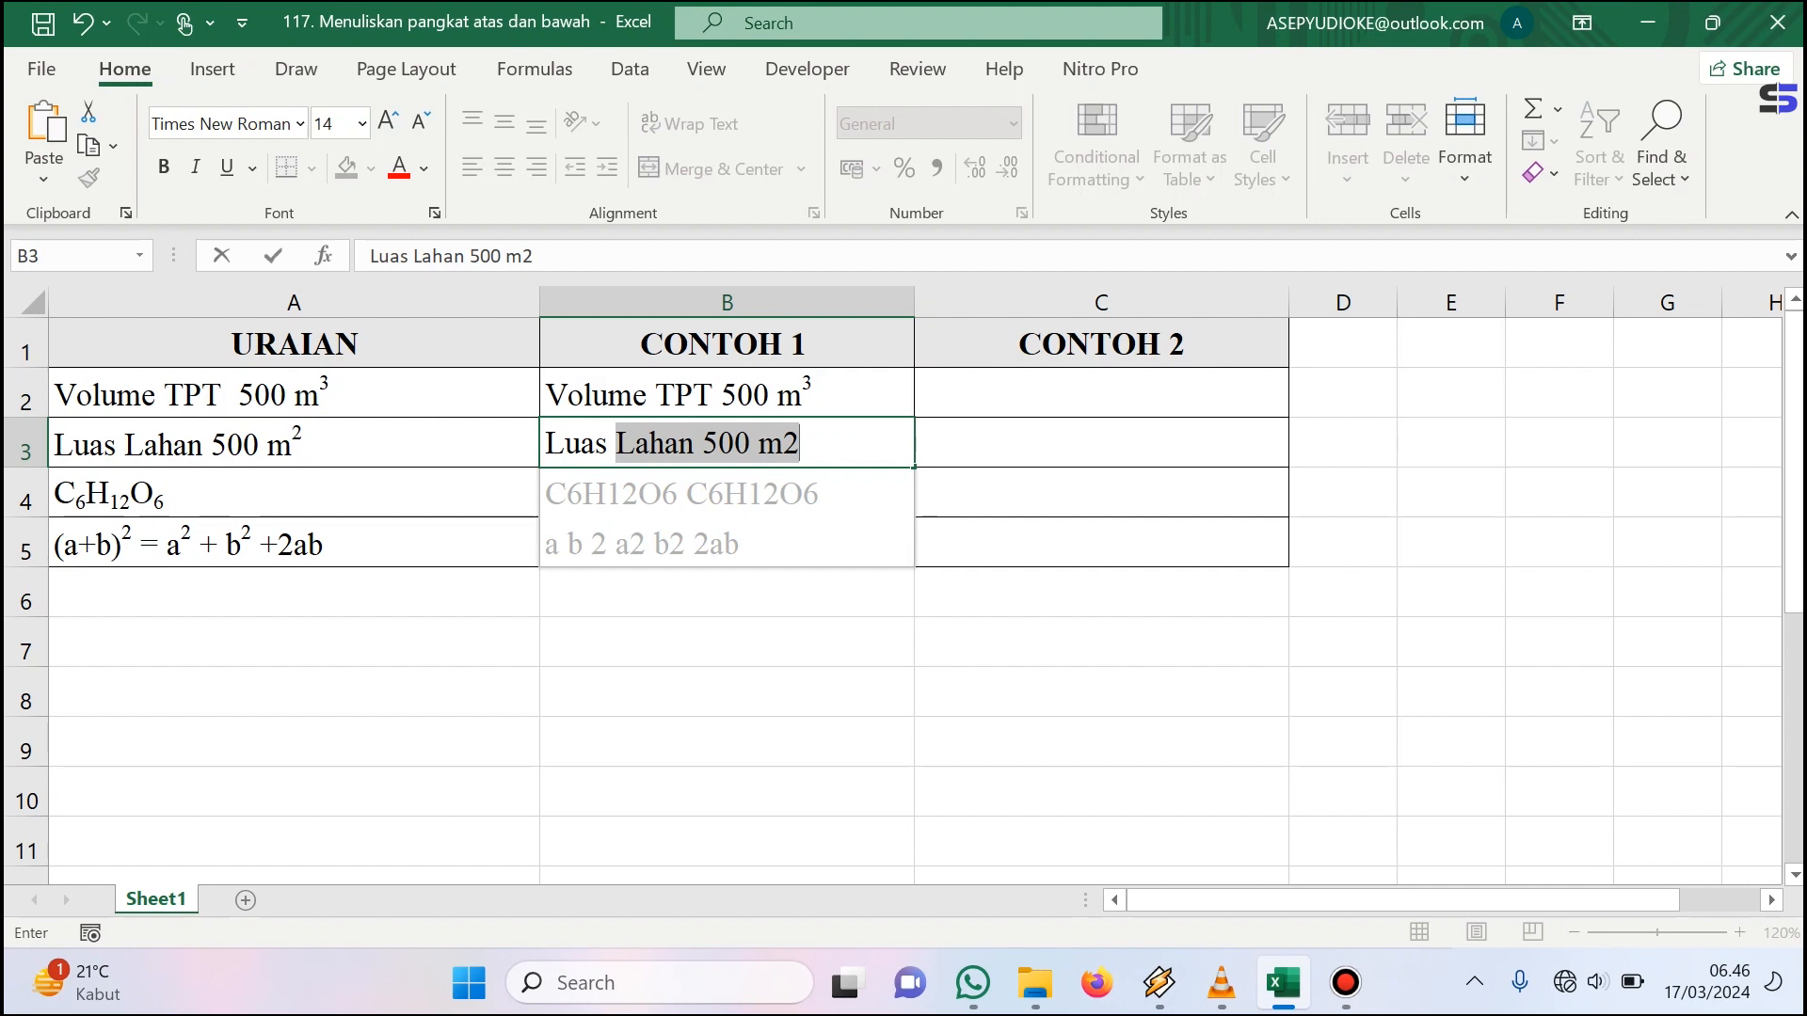
text(lahan 500 m2)
key(ctrl+shift+Left)
key(ctrl+shift+Left)
key(ctrl+shift+Left)
key(shift+Right)
key(shift+Right)
key(shift+Right)
key(shift+Right)
key(shift+Right)
key(shift+Right)
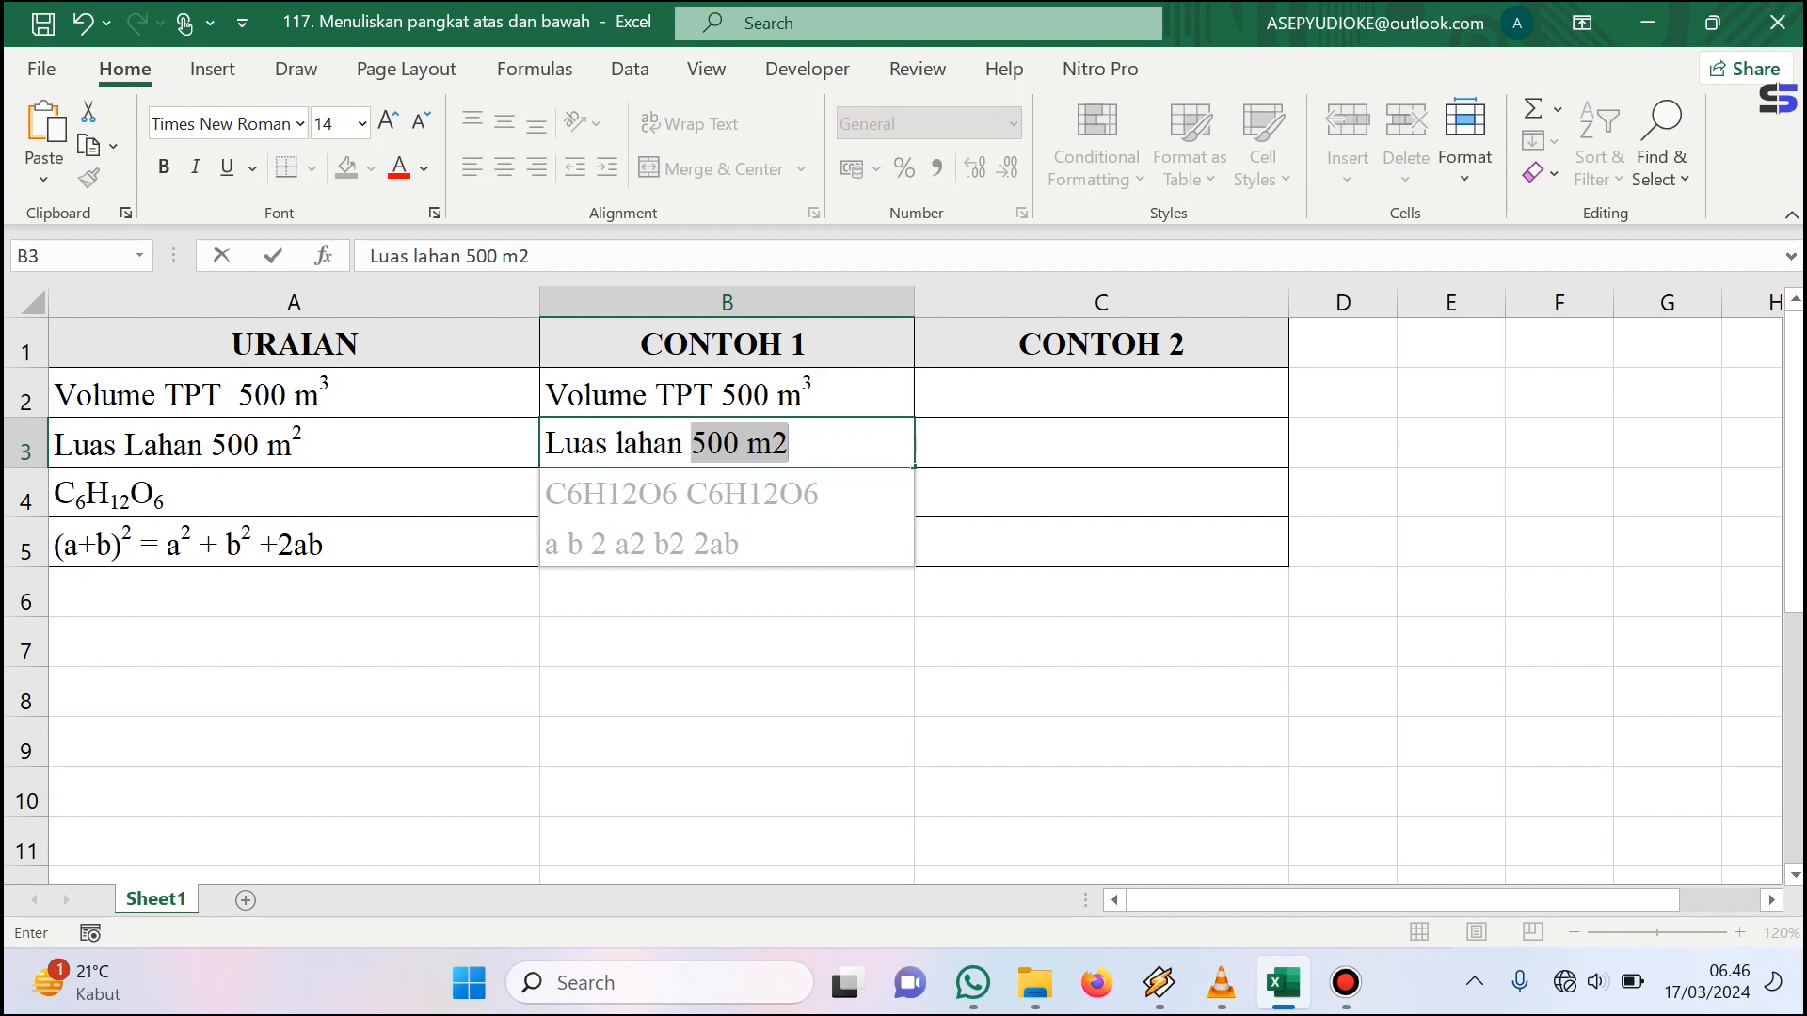
key(shift+Right)
key(shift+Right)
key(shift+Right)
key(shift+Right)
key(shift+Right)
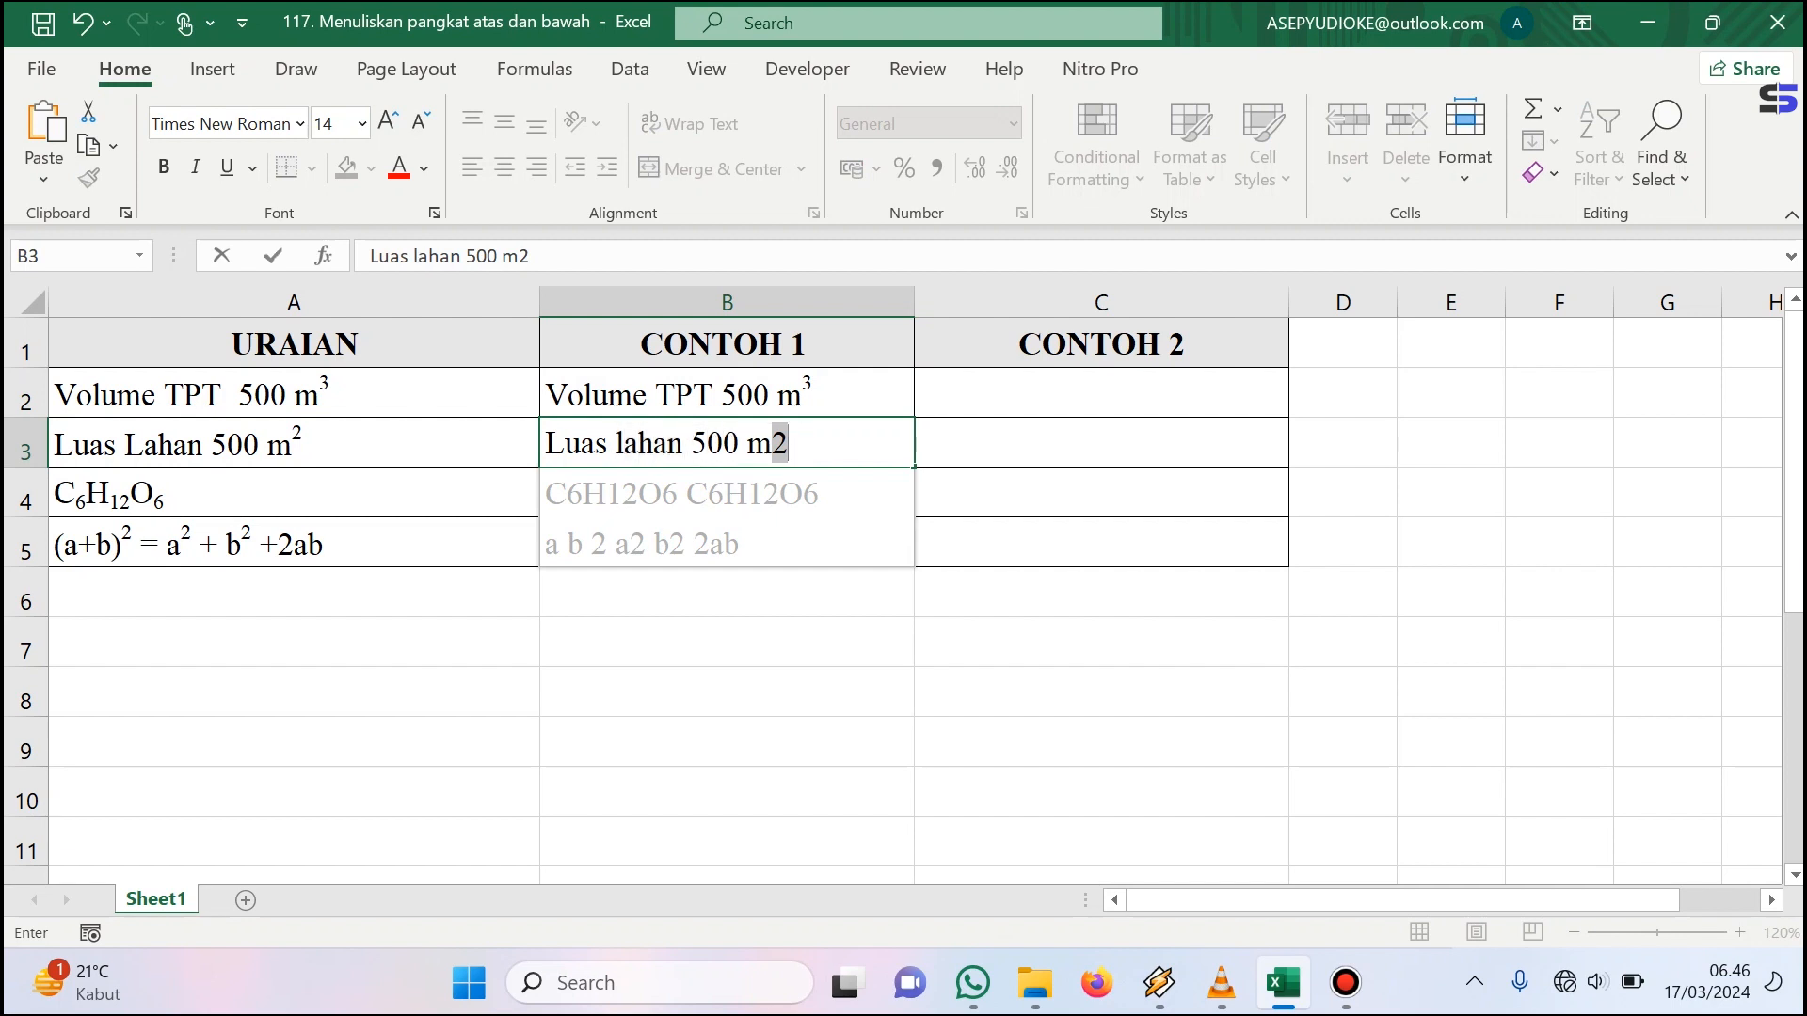
key(Right)
key(Tab)
key(Left)
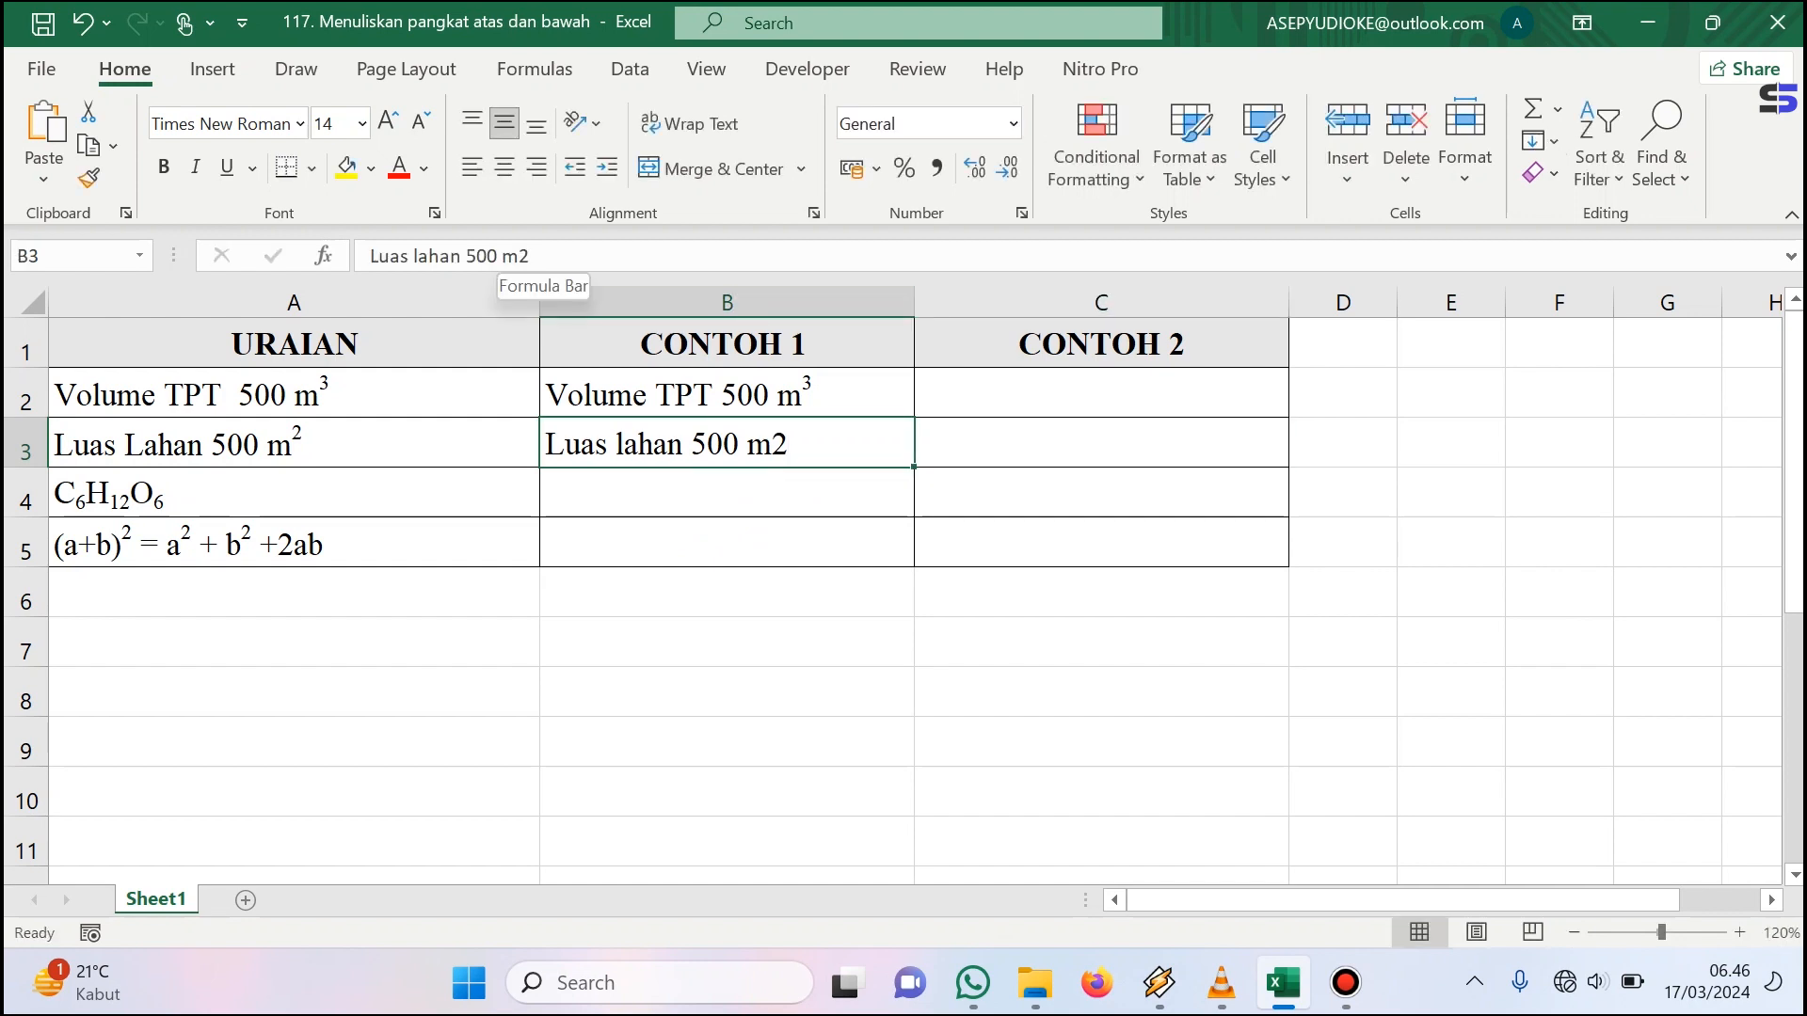
- Format only the 2 after the m in cell B3 as superscript
drag(531, 256, 518, 256)
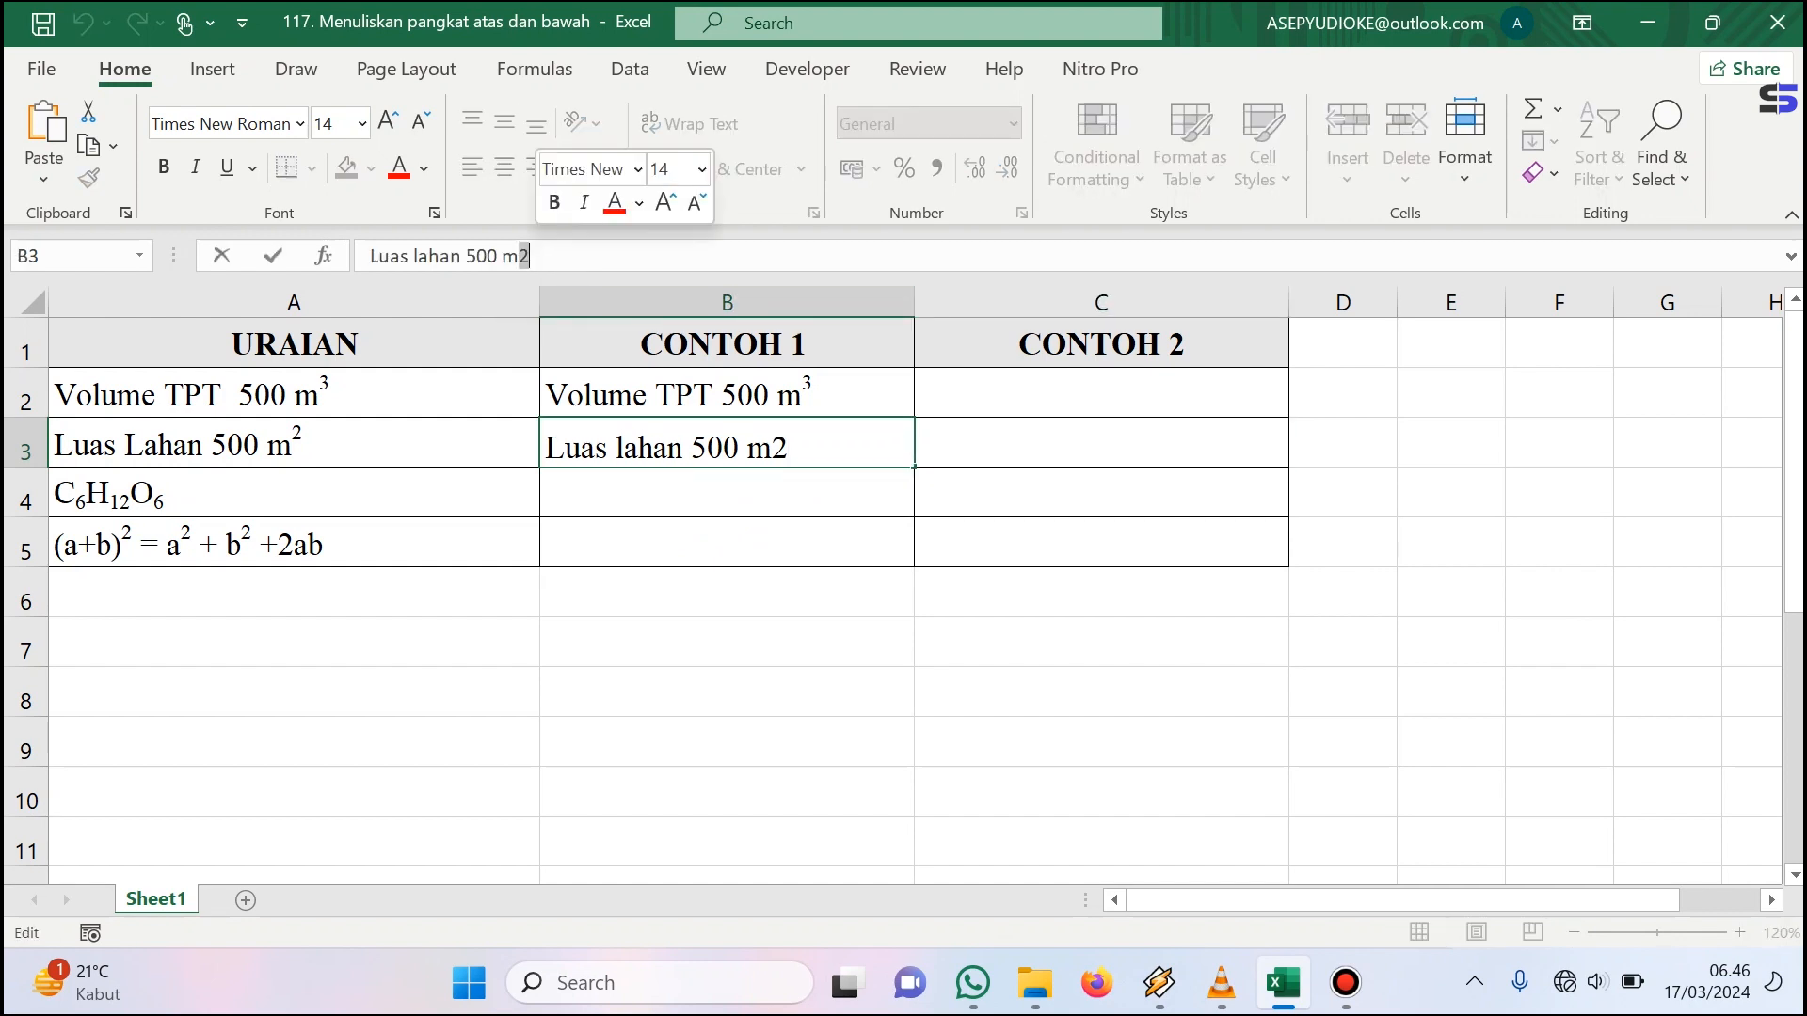
key(ctrl+1)
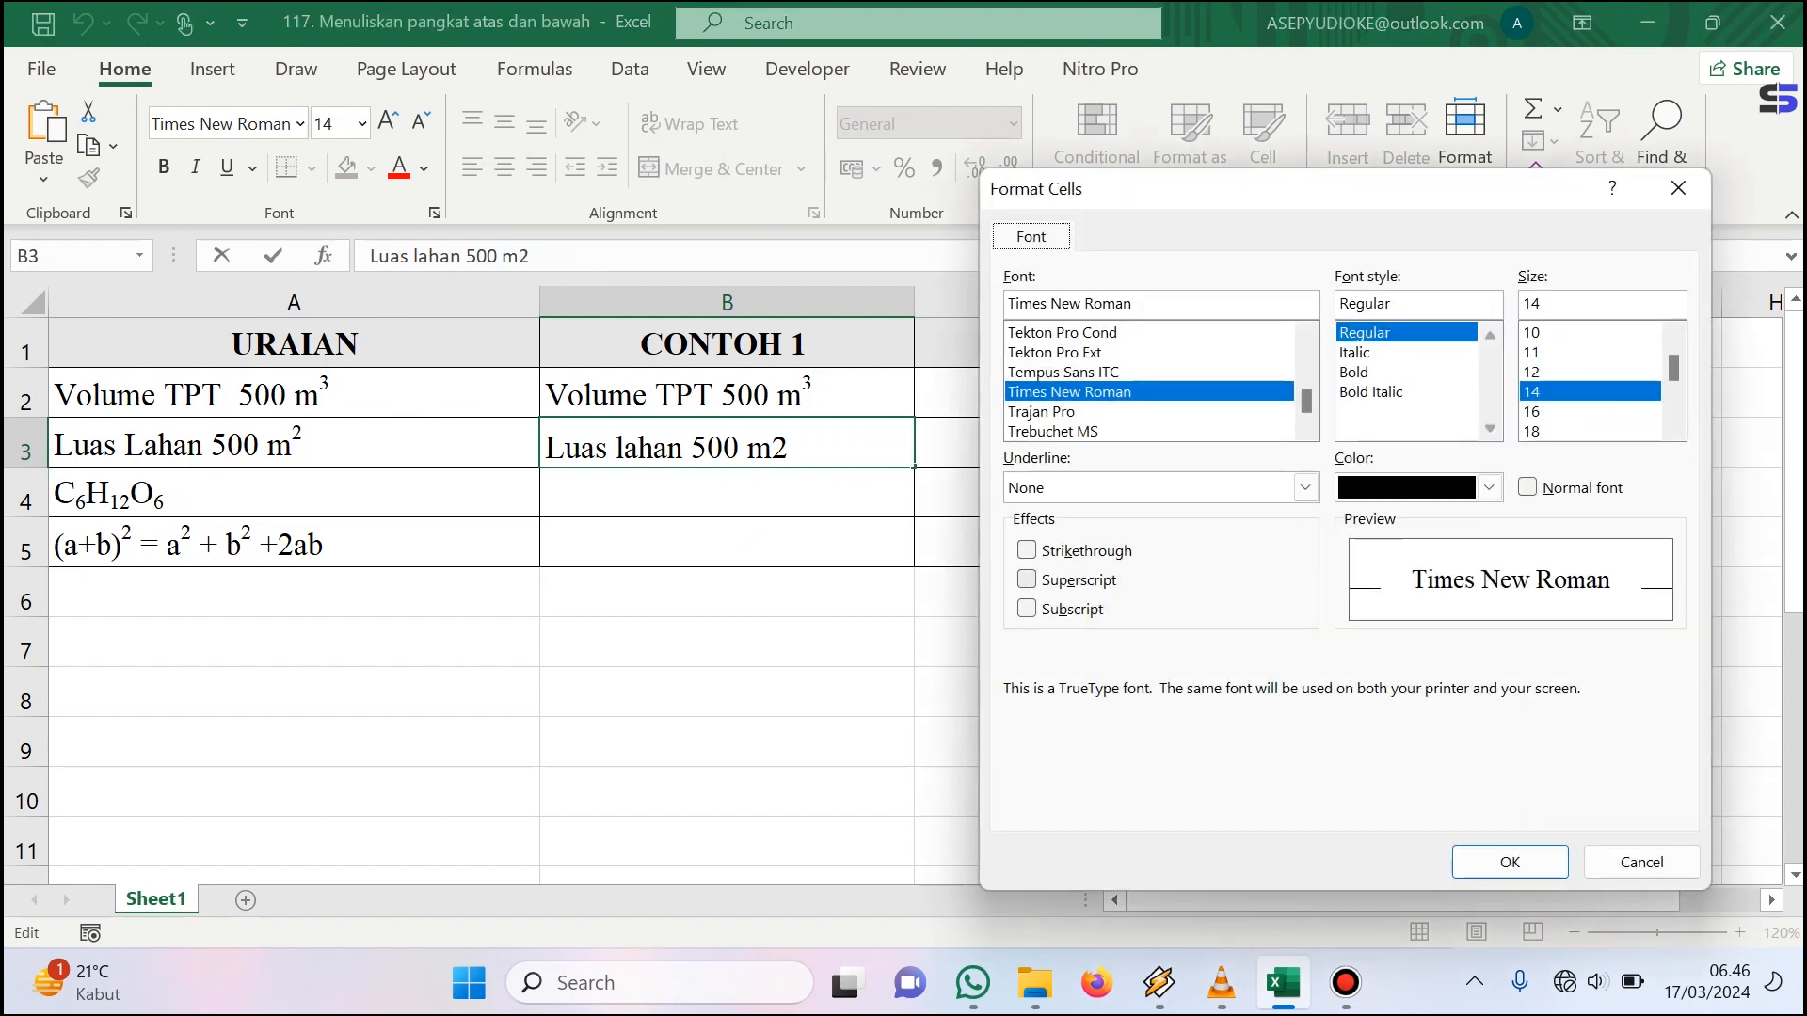
key(alt+e)
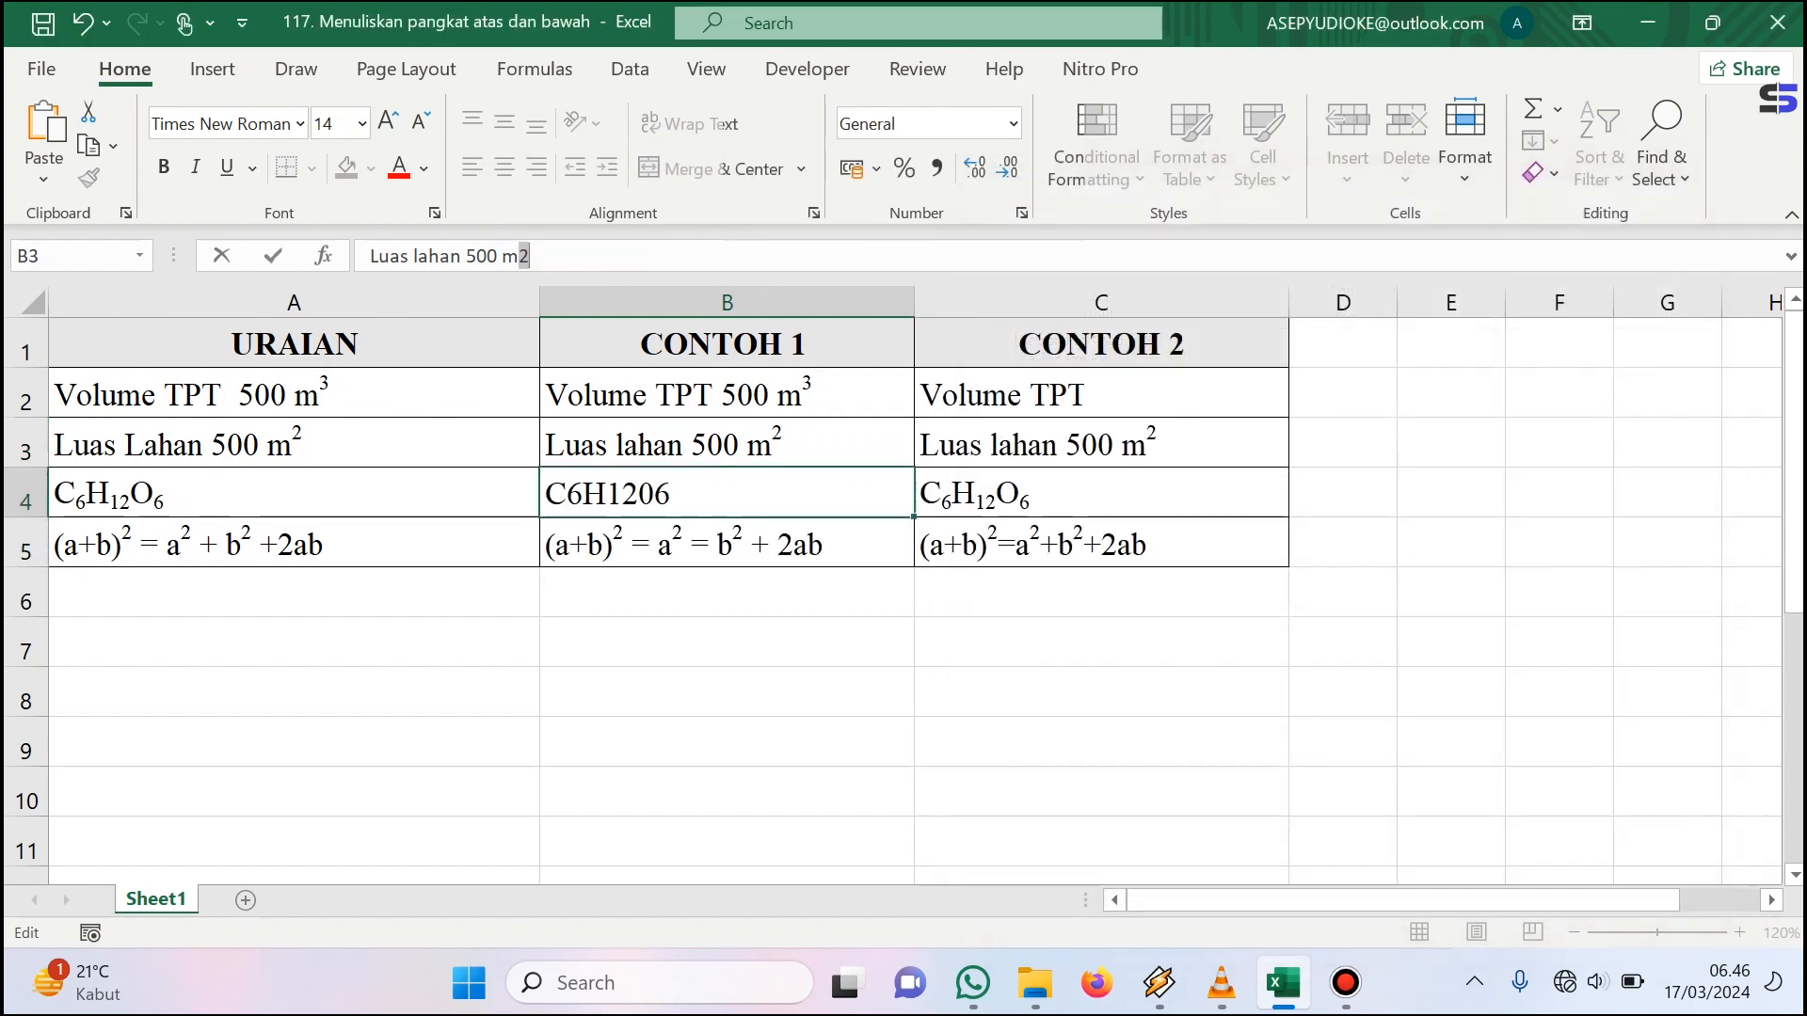
- Format the 6 after the C and the 1 after the H in cell B4 as subscript
key(Return)
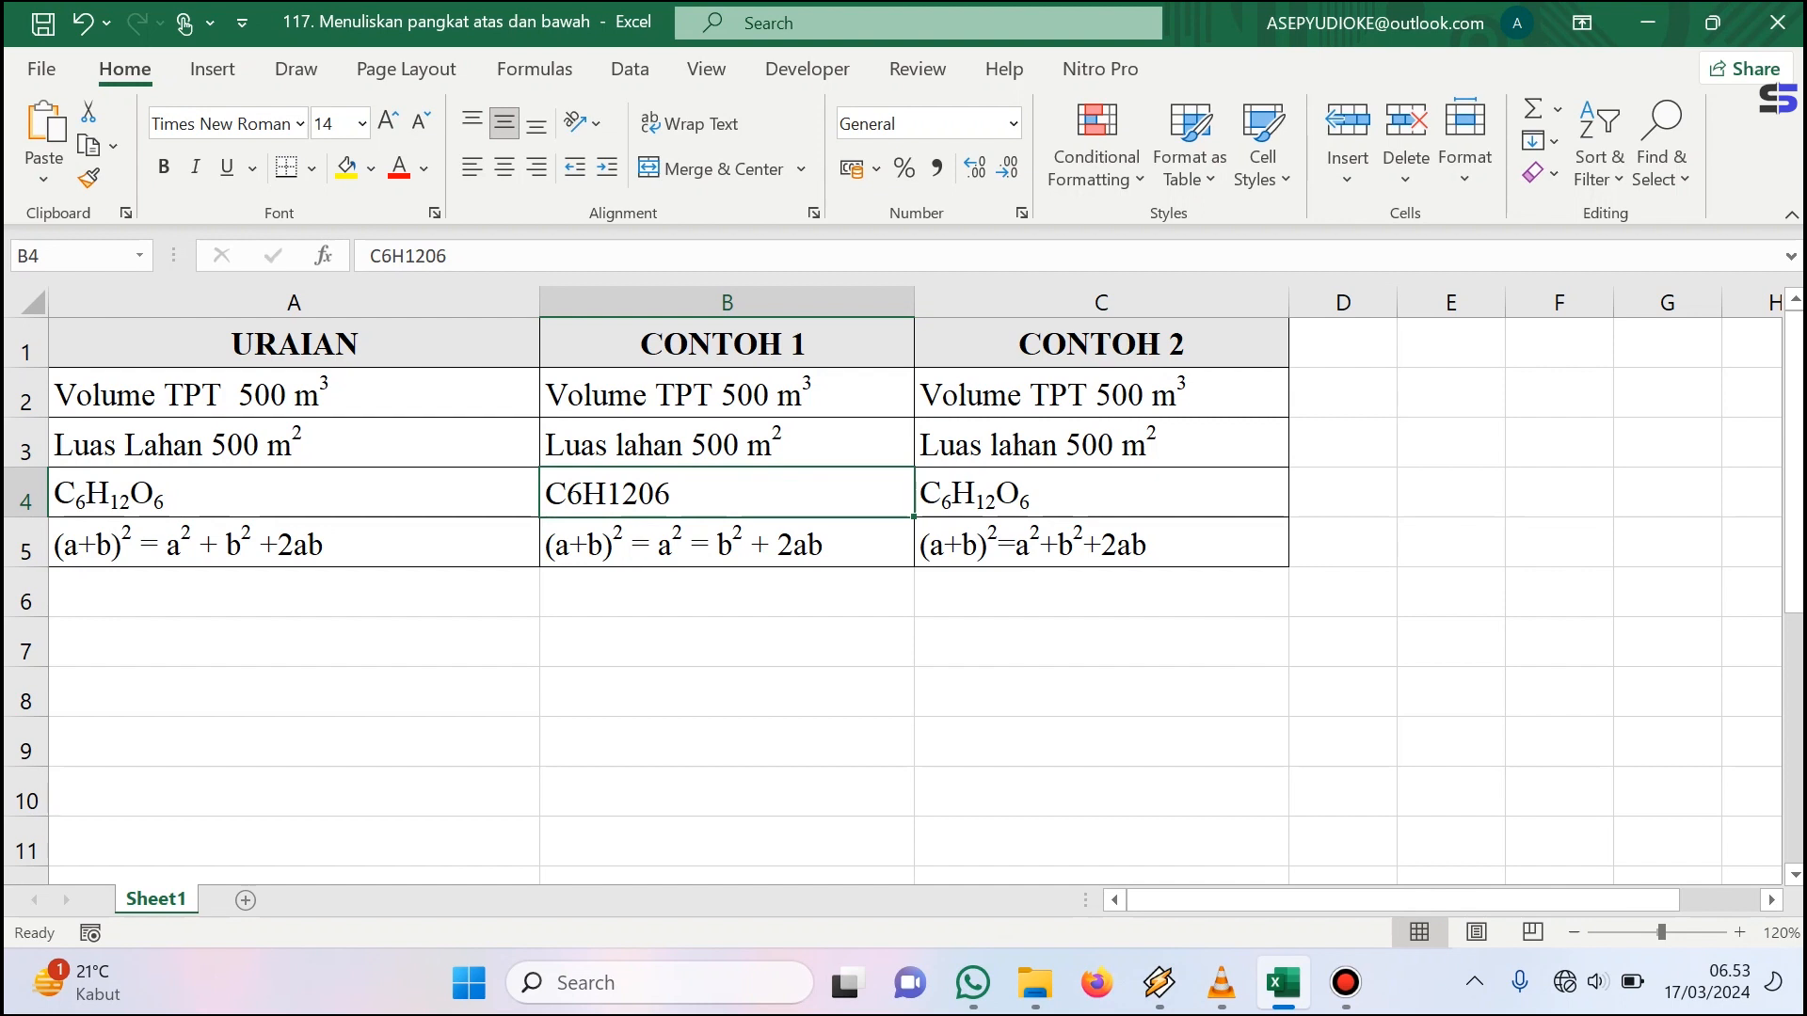
drag(380, 255, 392, 255)
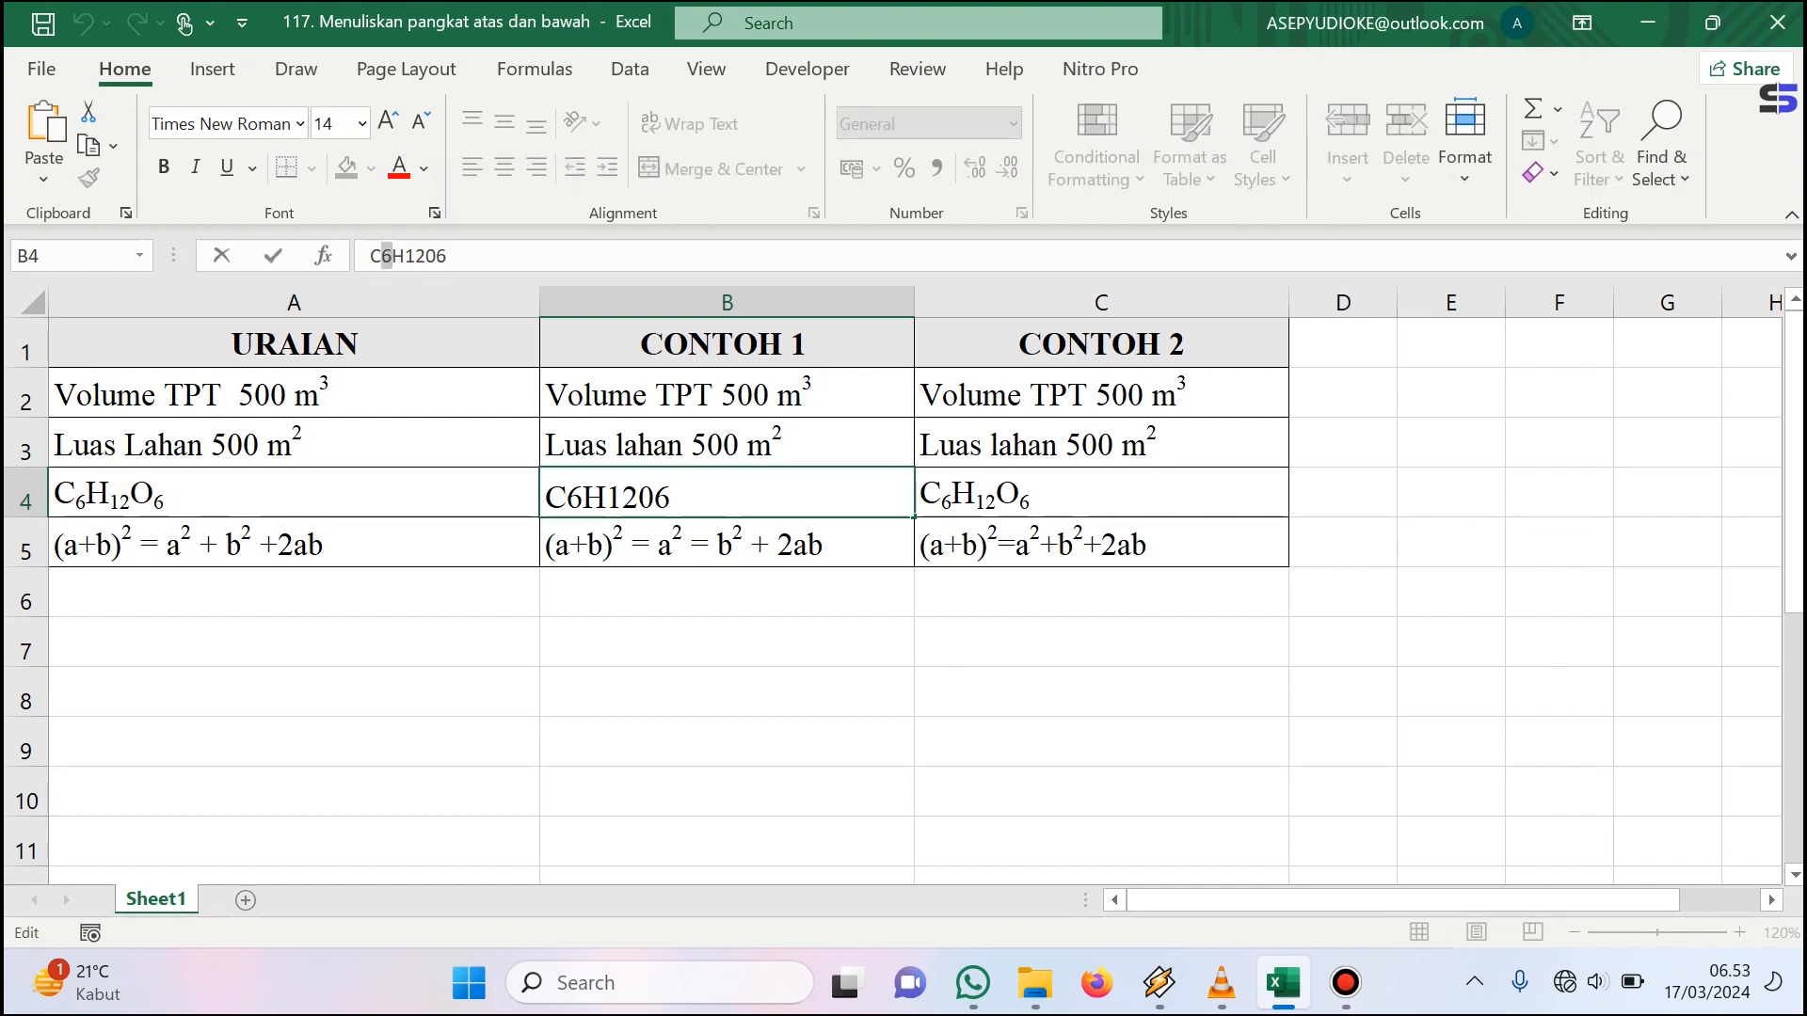
key(ctrl+1)
key(alt+b)
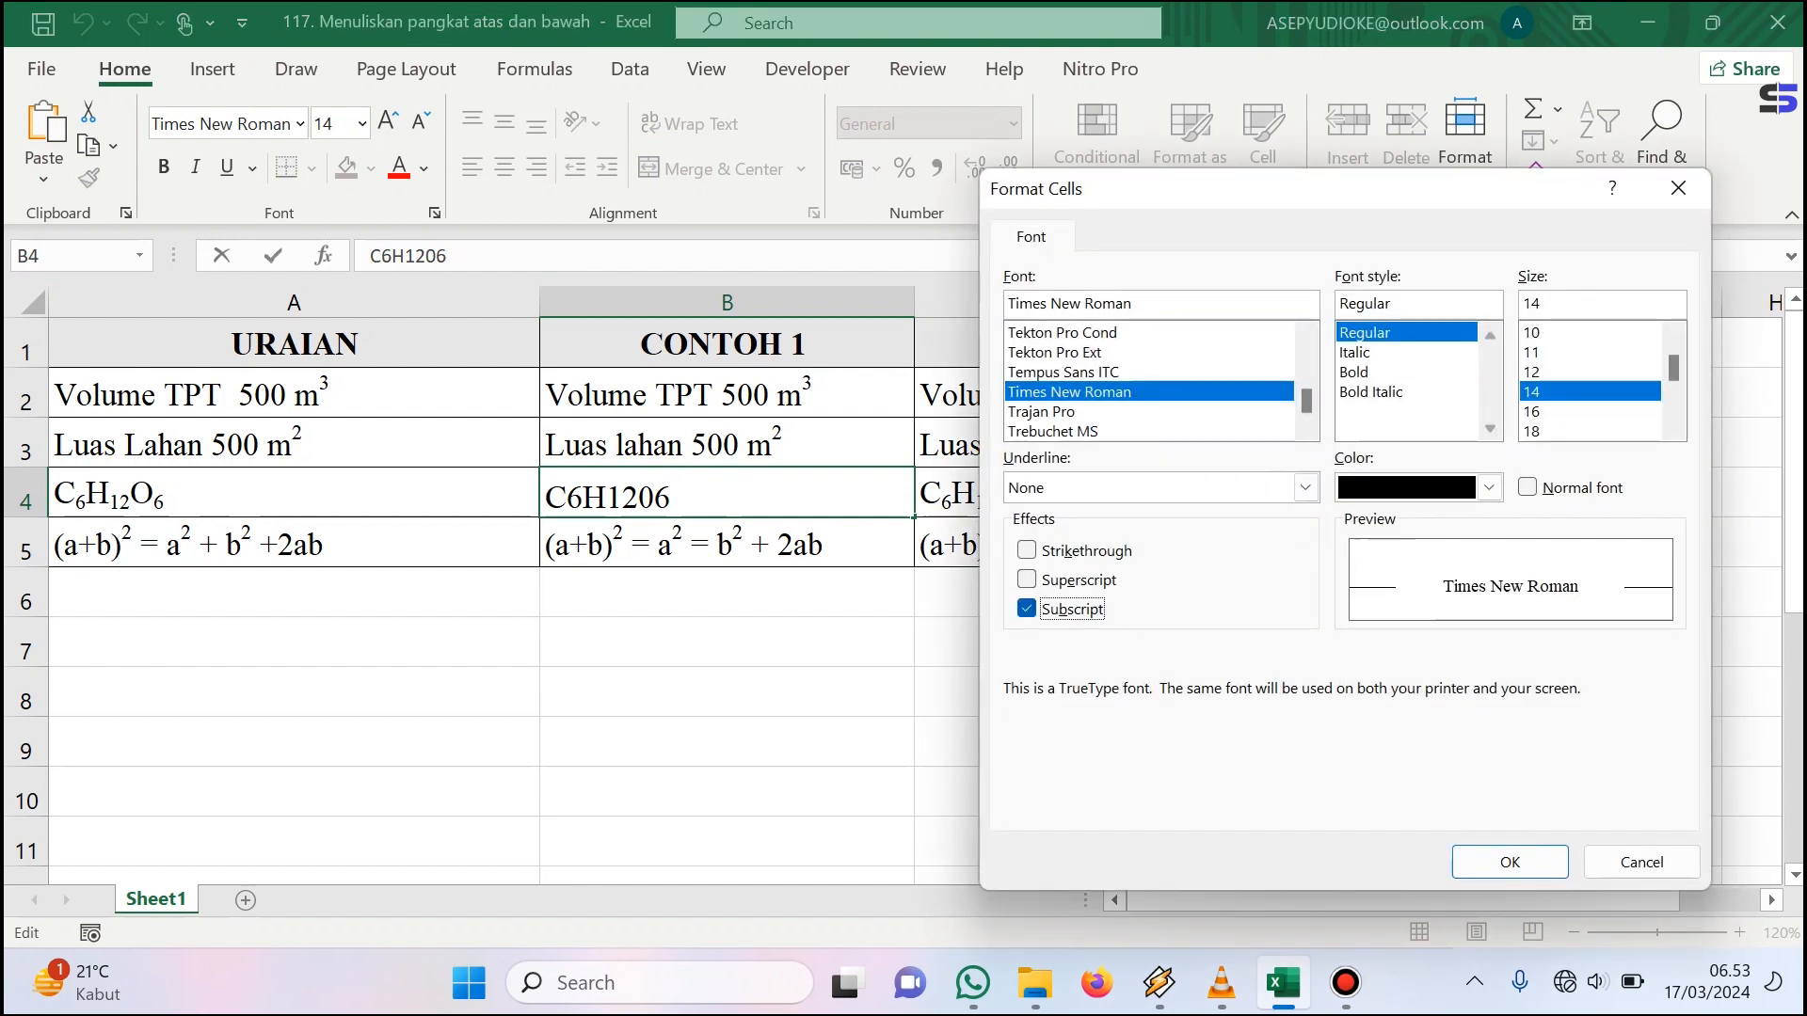
key(Return)
drag(601, 493, 616, 493)
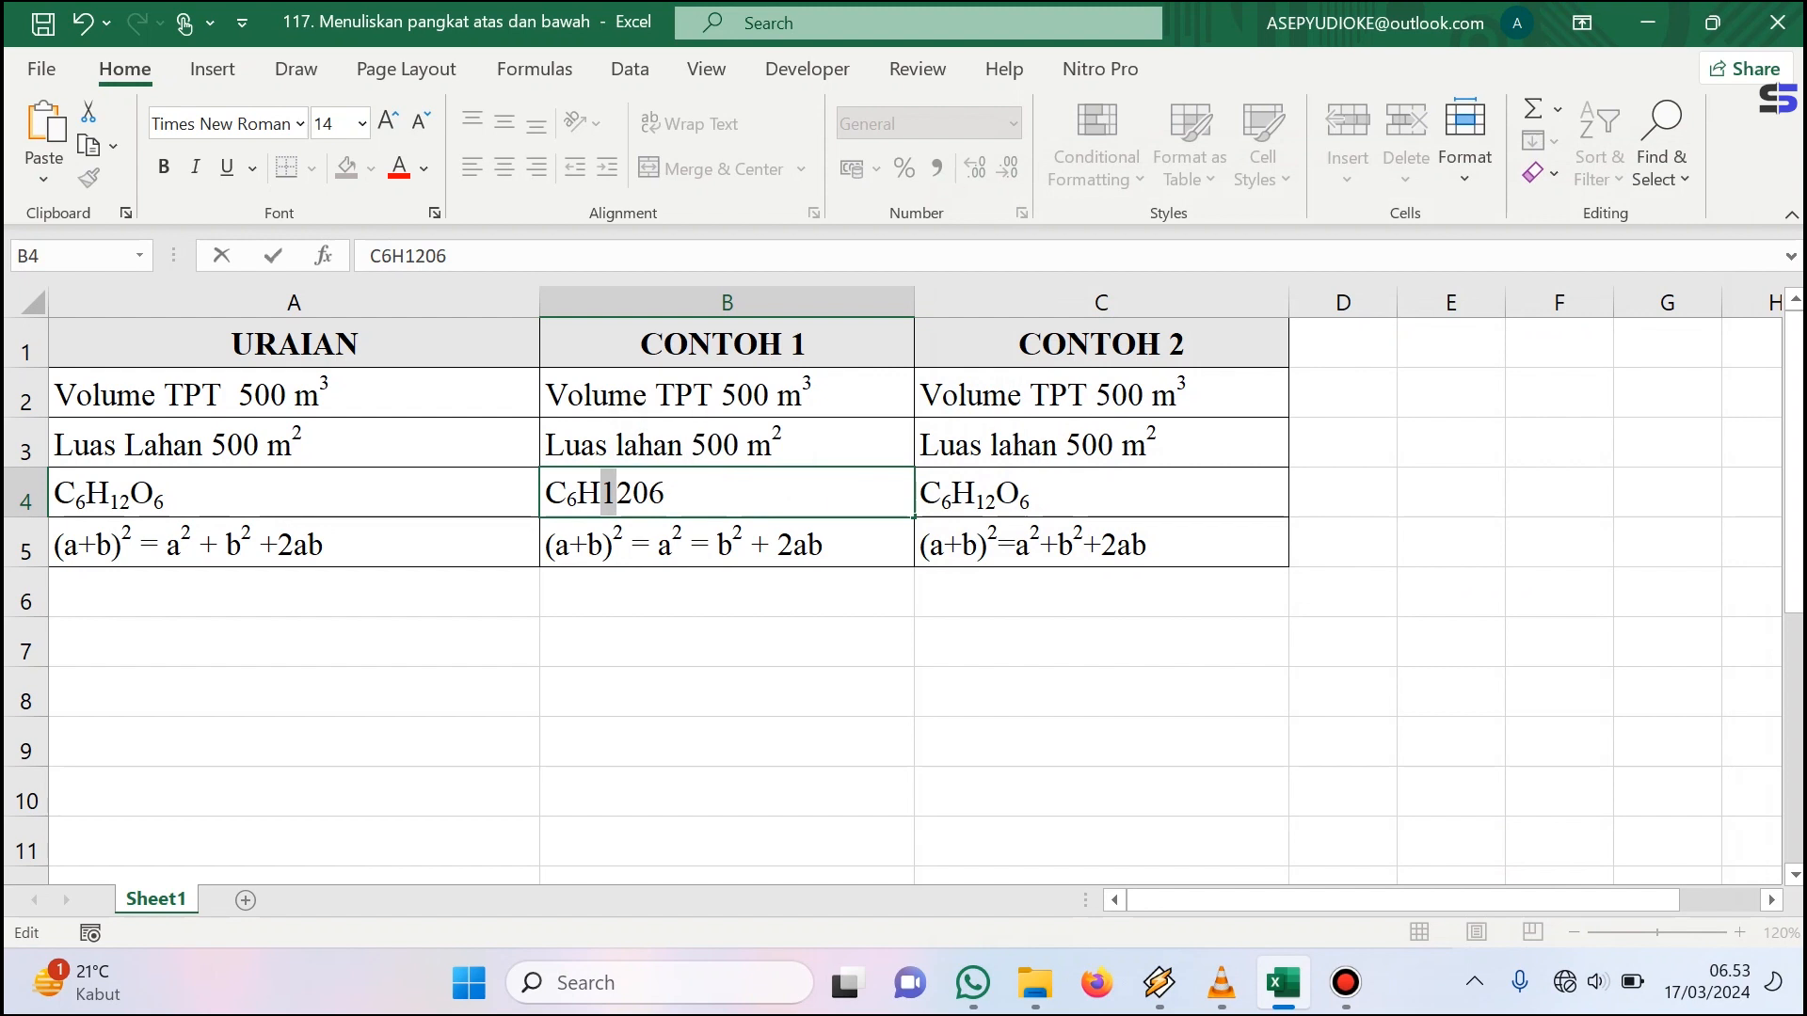
key(ctrl+1)
key(alt+b)
key(Return)
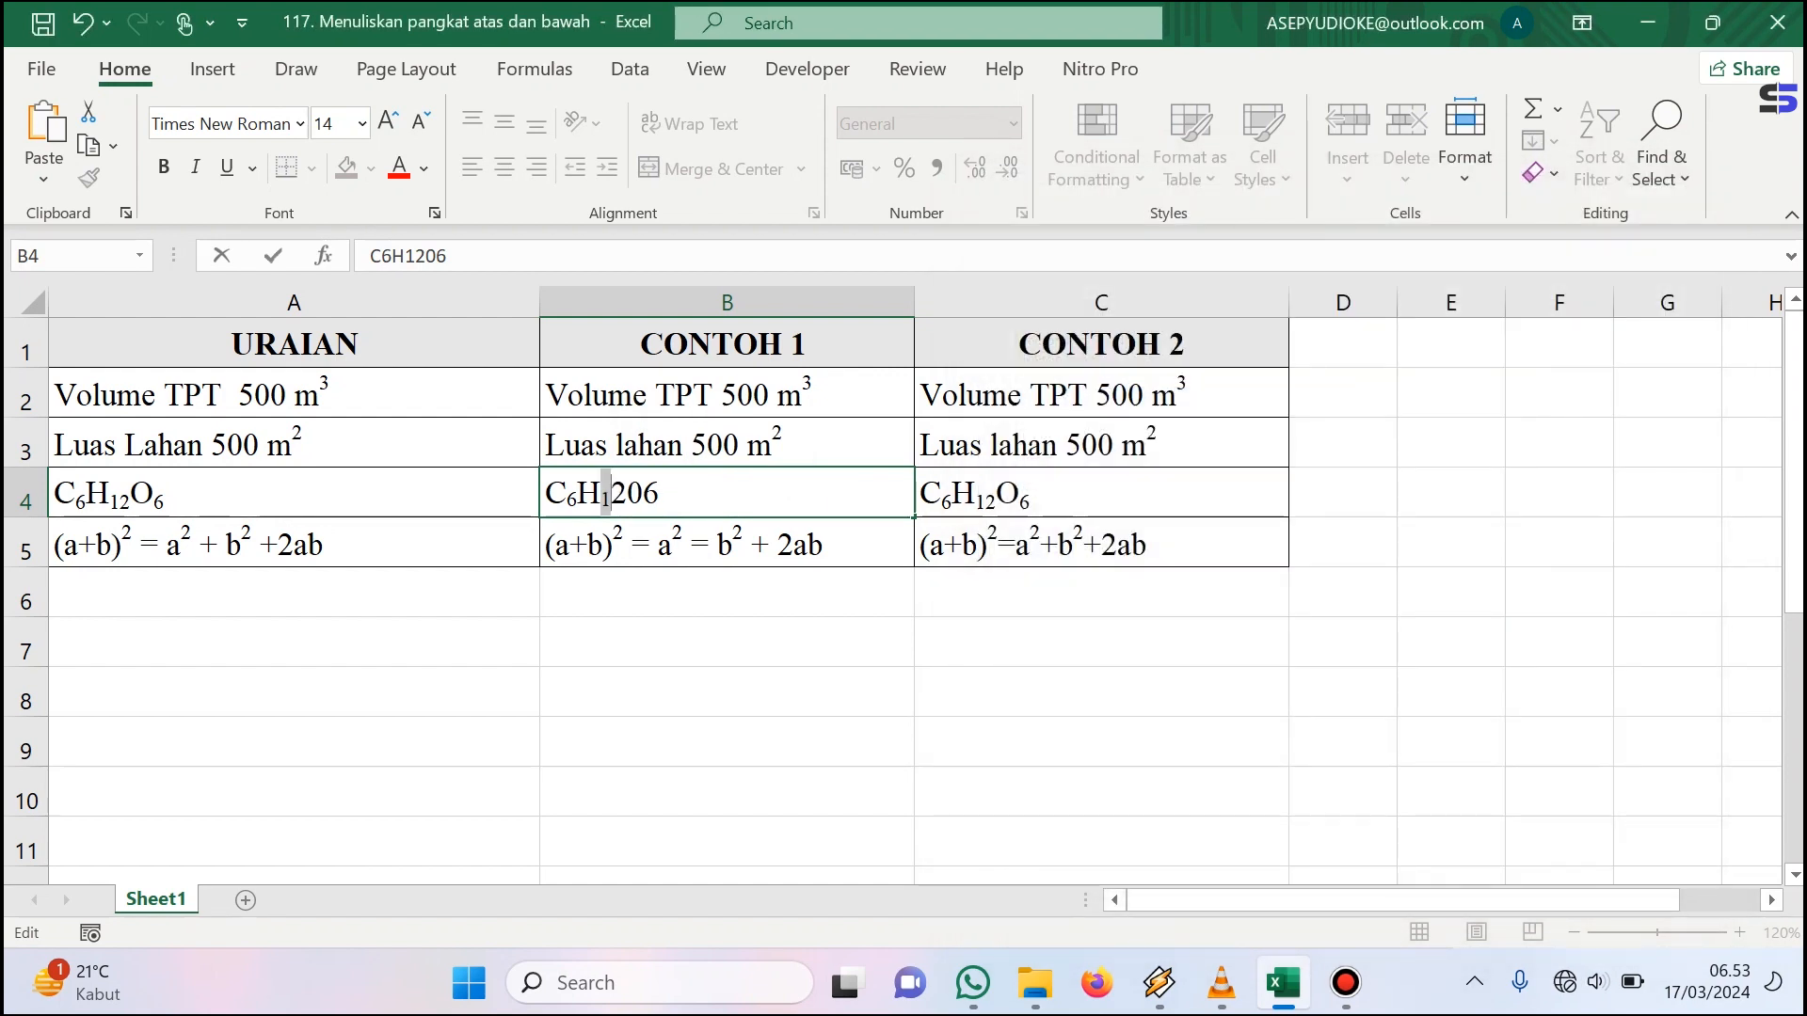
- Format the final 6 and the 2 after the subscript 1 in cell B4 as subscript
drag(642, 493, 660, 493)
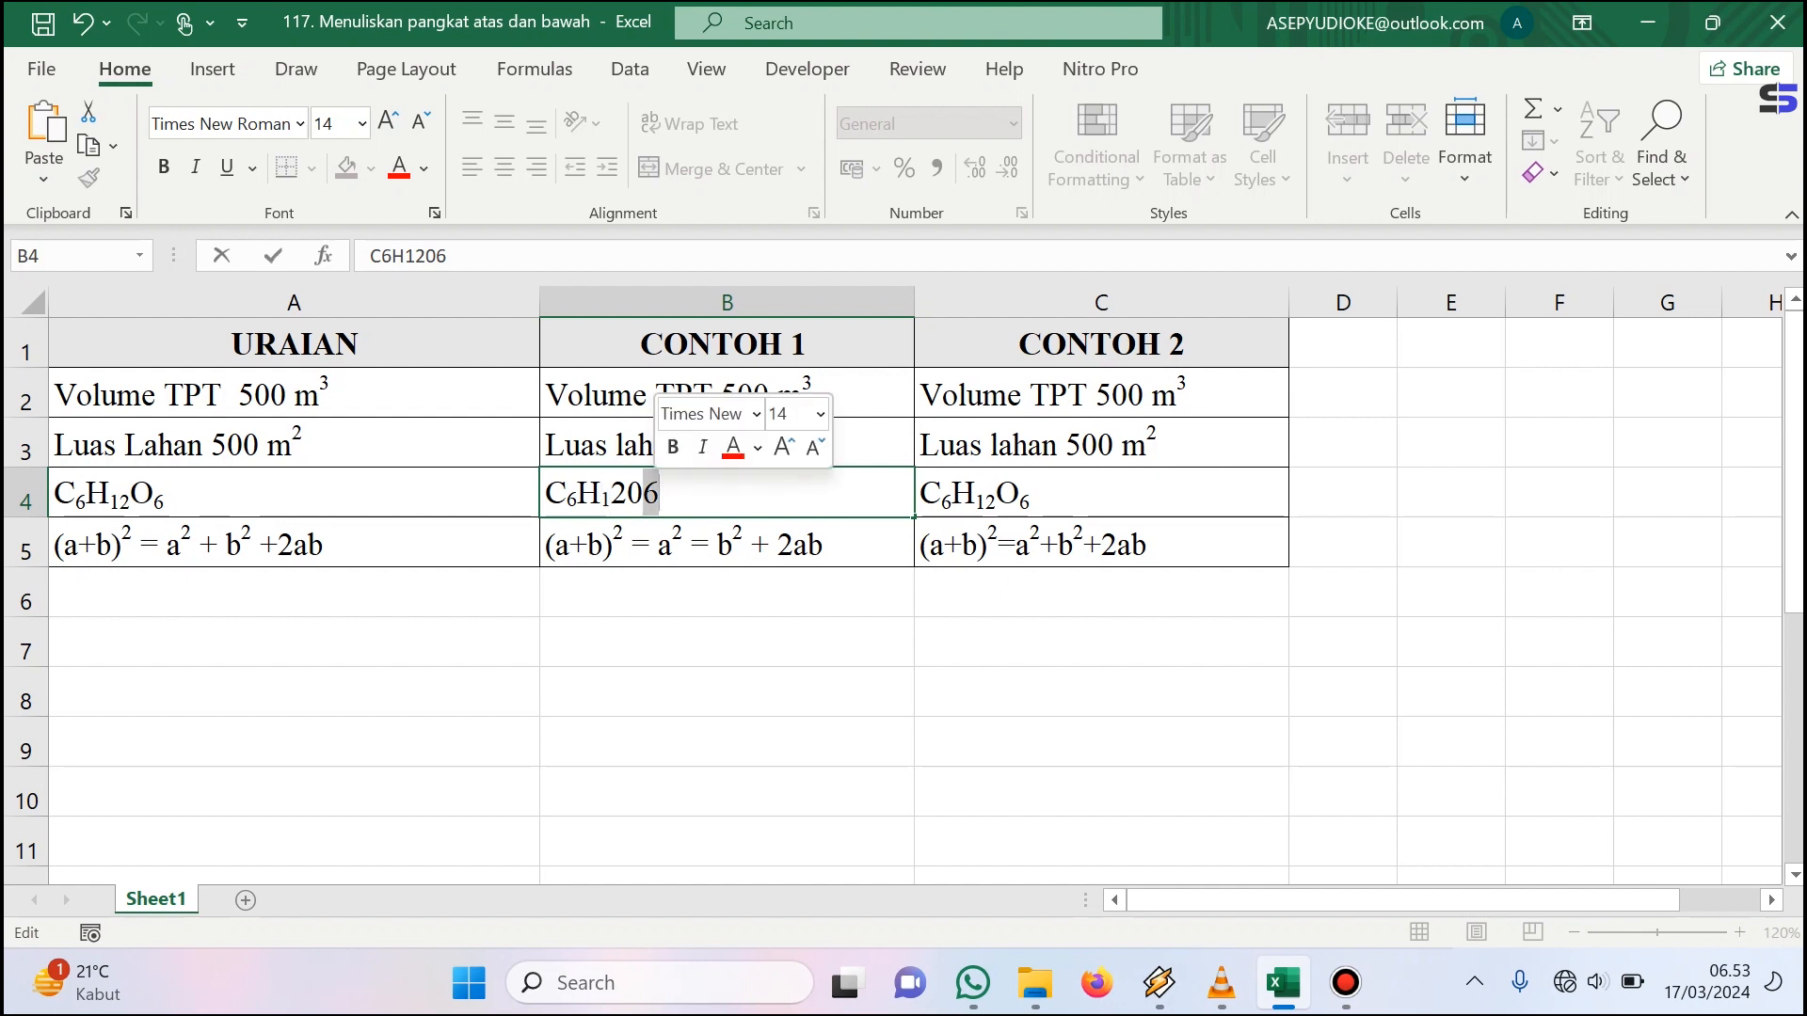
key(ctrl+1)
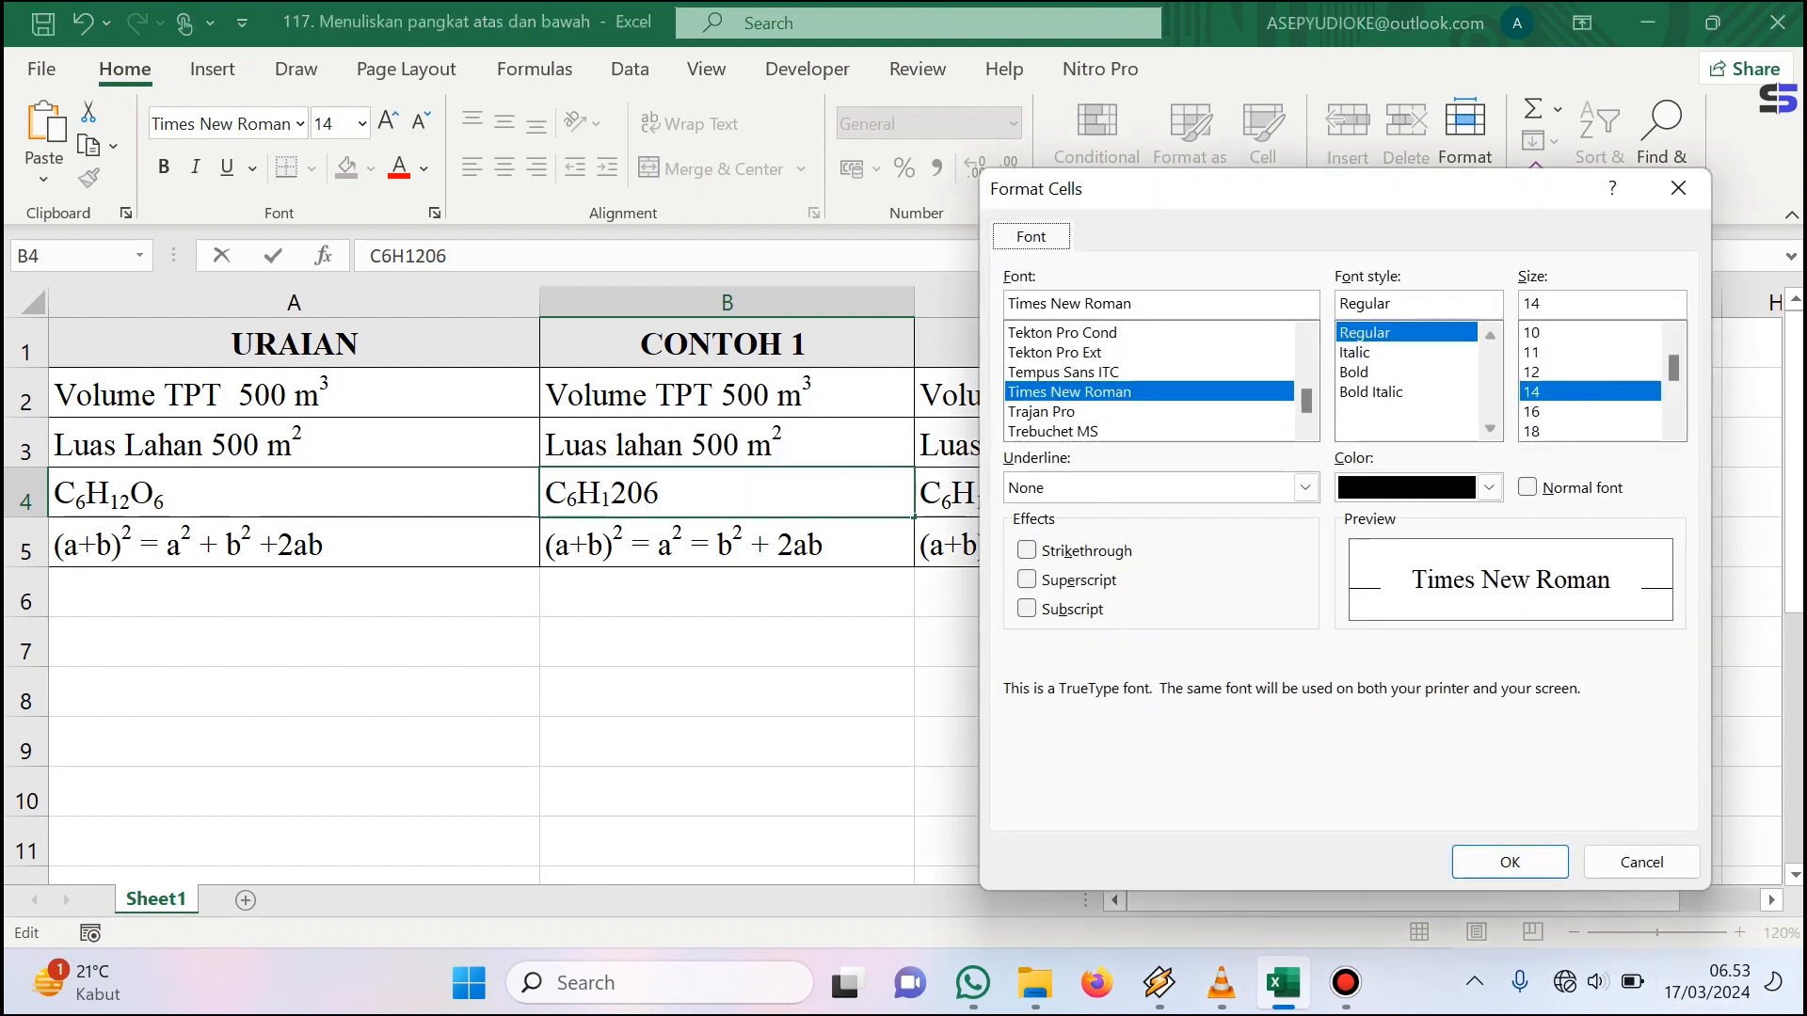
key(alt+b)
key(Return)
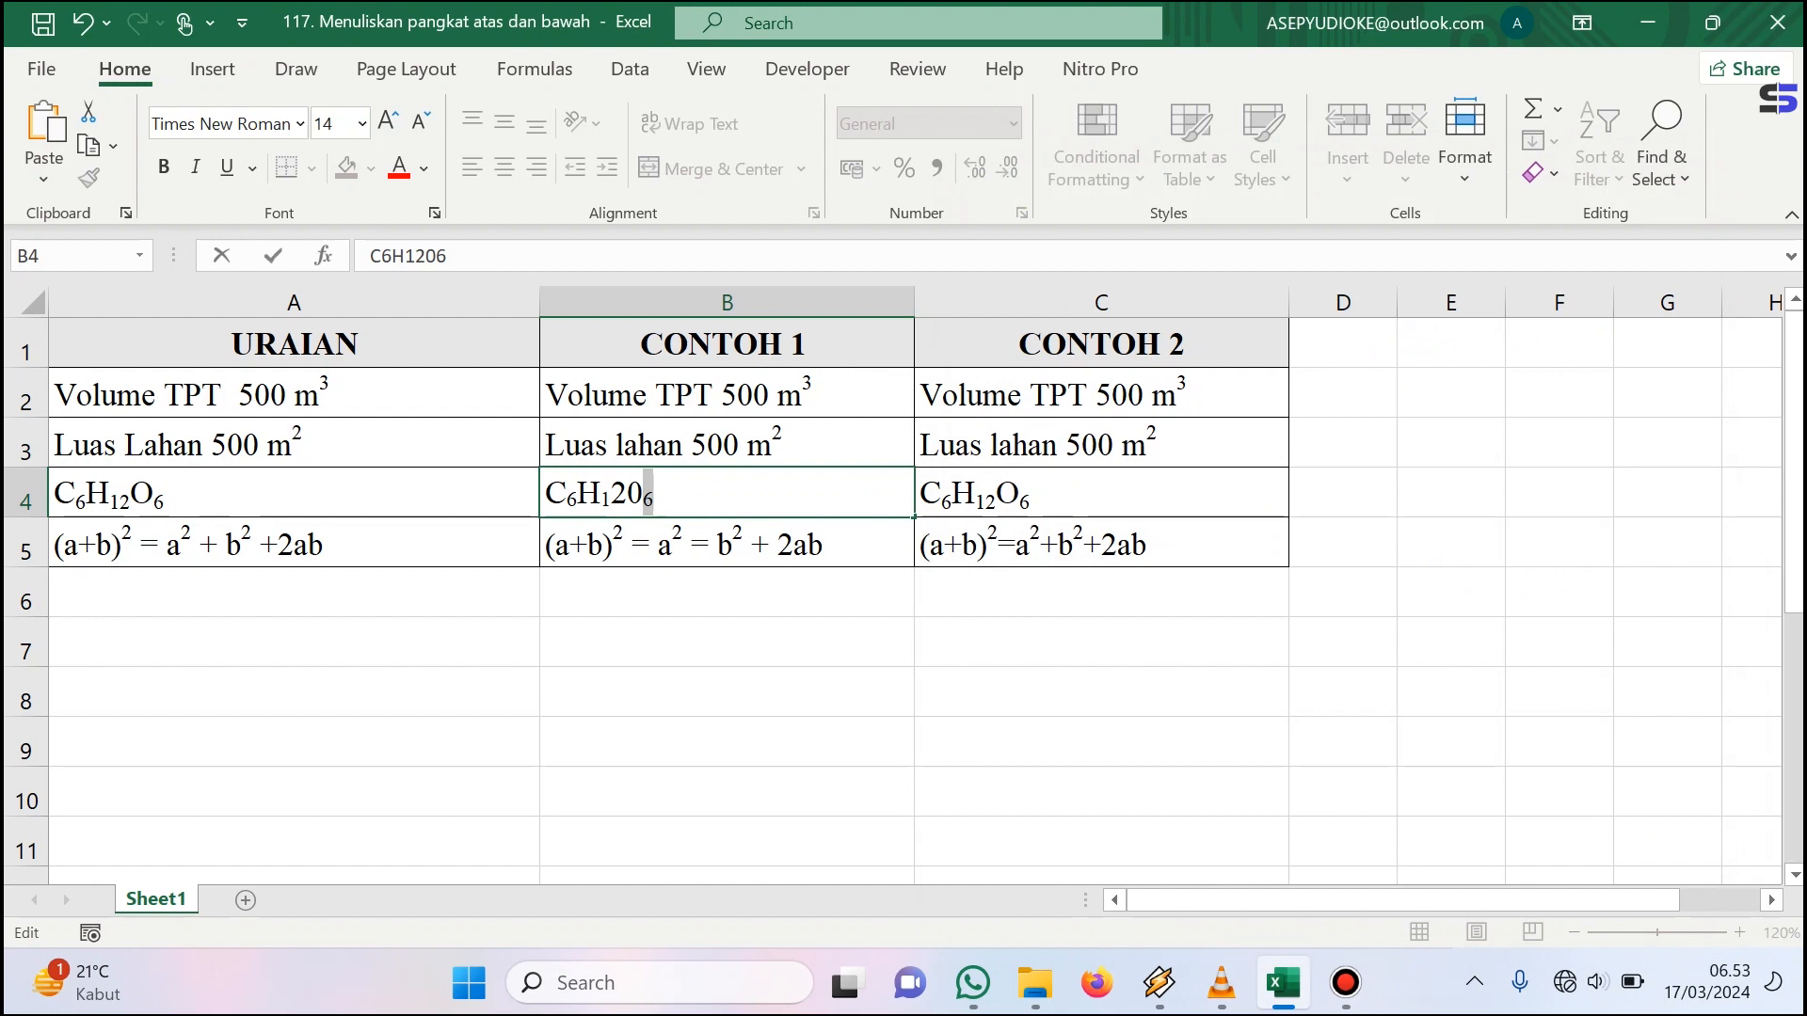
drag(610, 493, 627, 493)
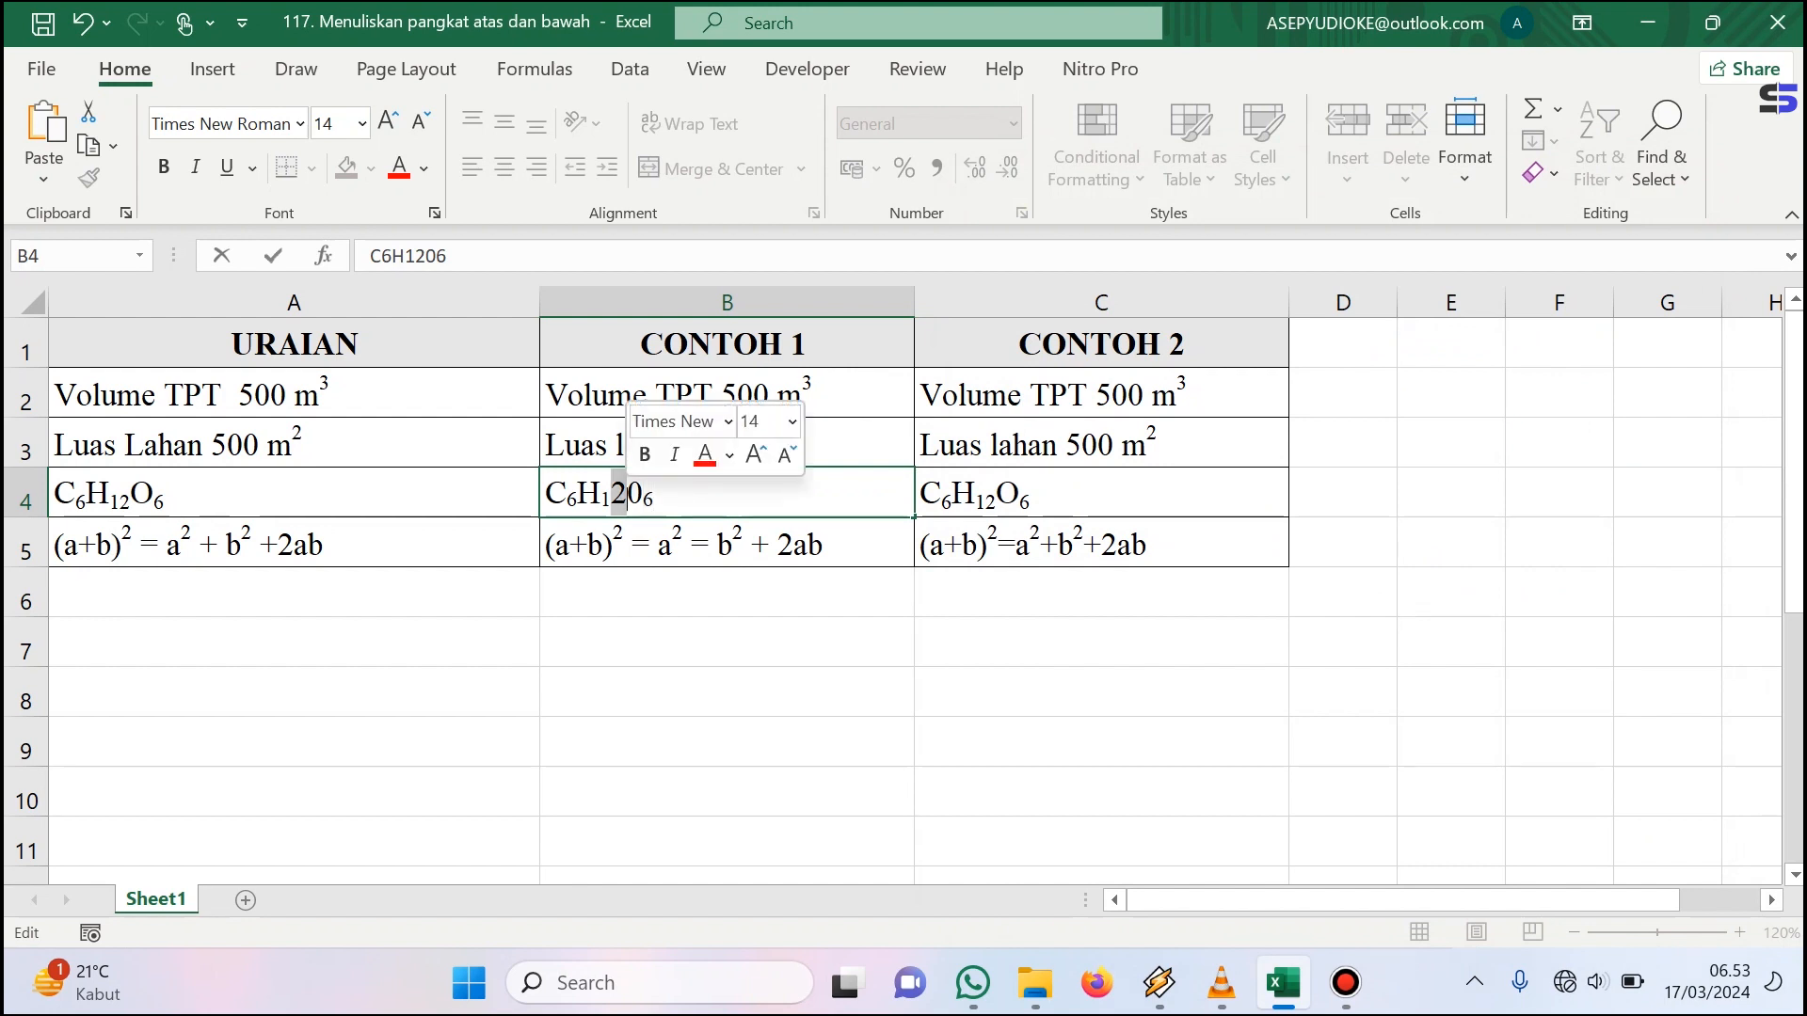
key(ctrl+1)
key(alt+b)
key(Return)
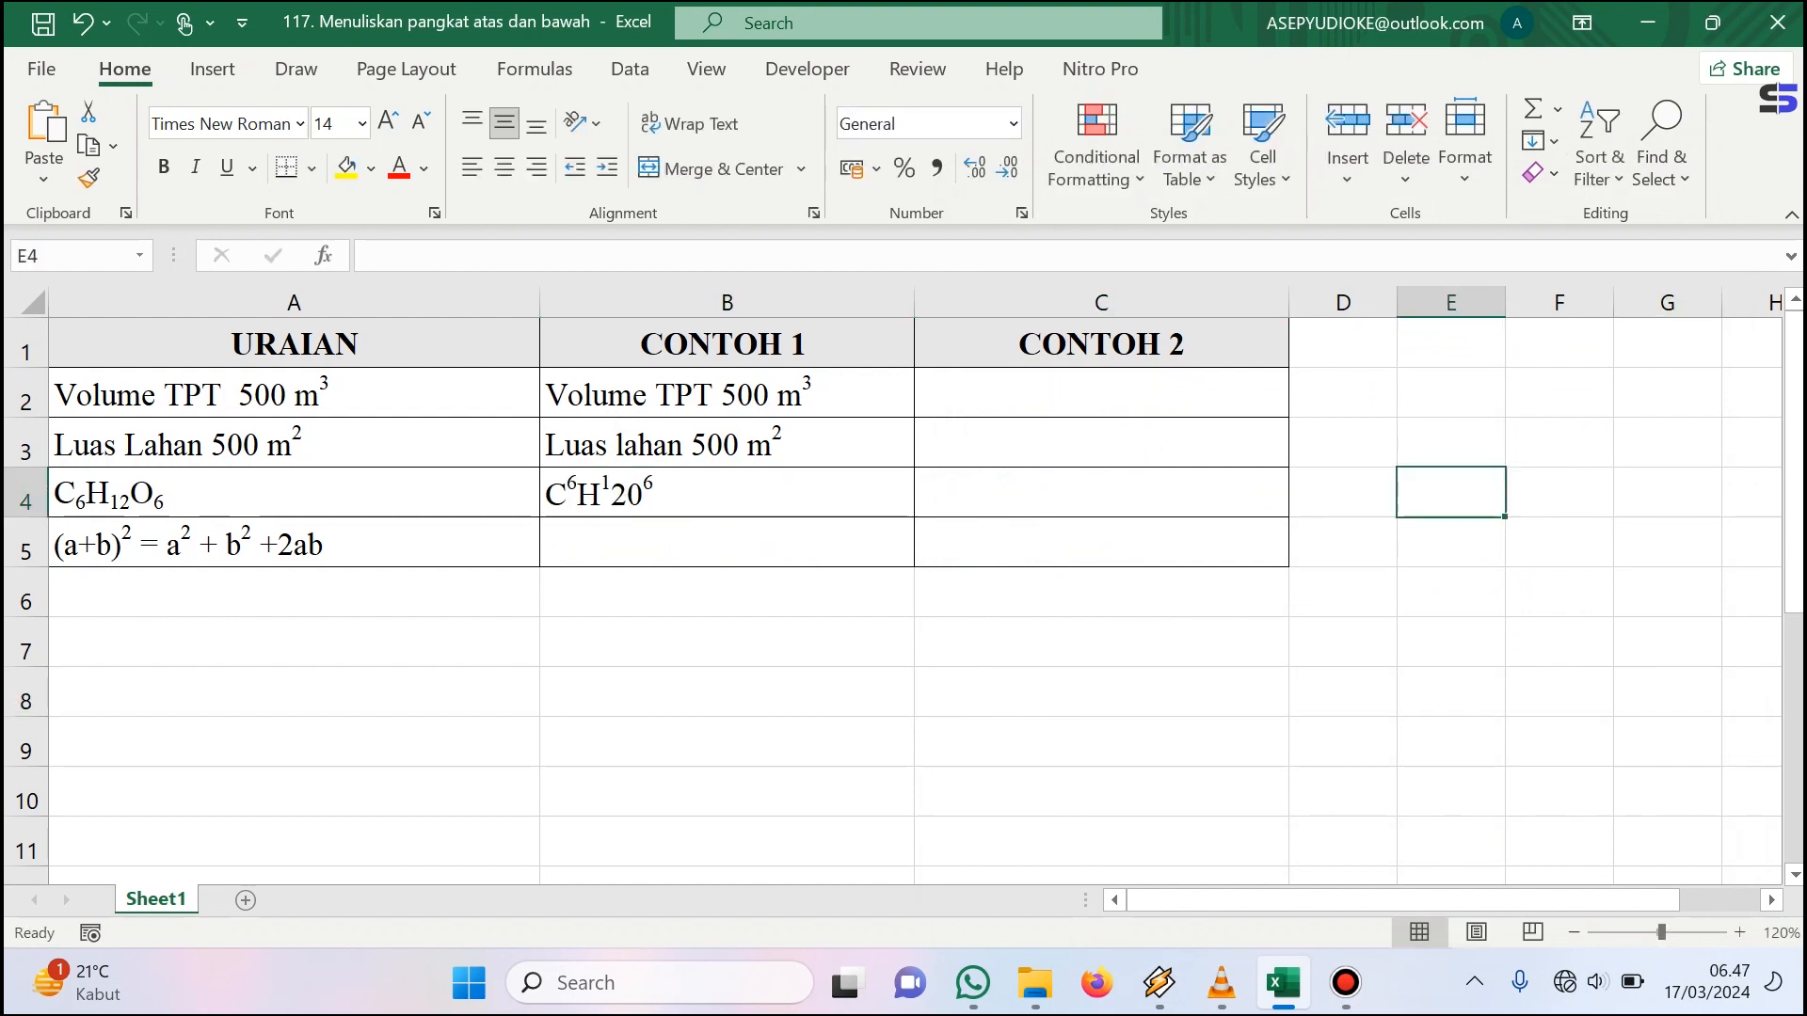
- Enter the text "(a+b)2 = a2 = b2 + 2ab" in cell B5 under CONTOH 1
click(293, 542)
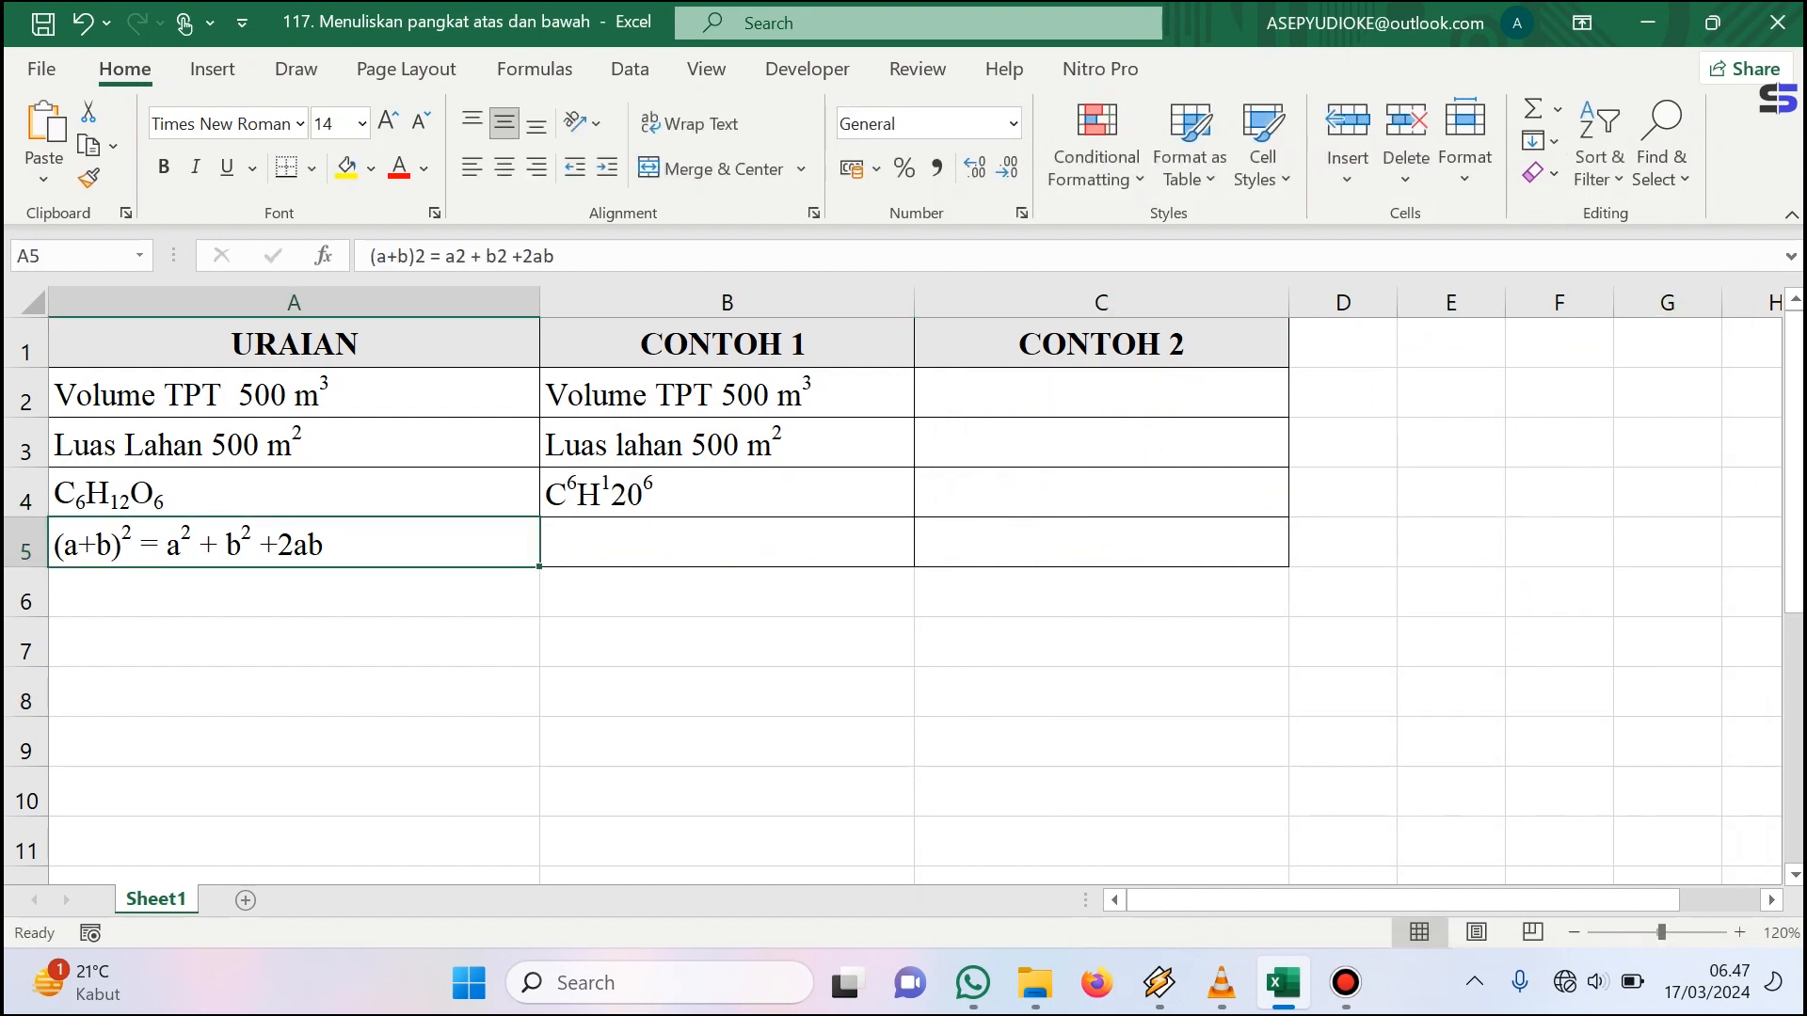
click(726, 542)
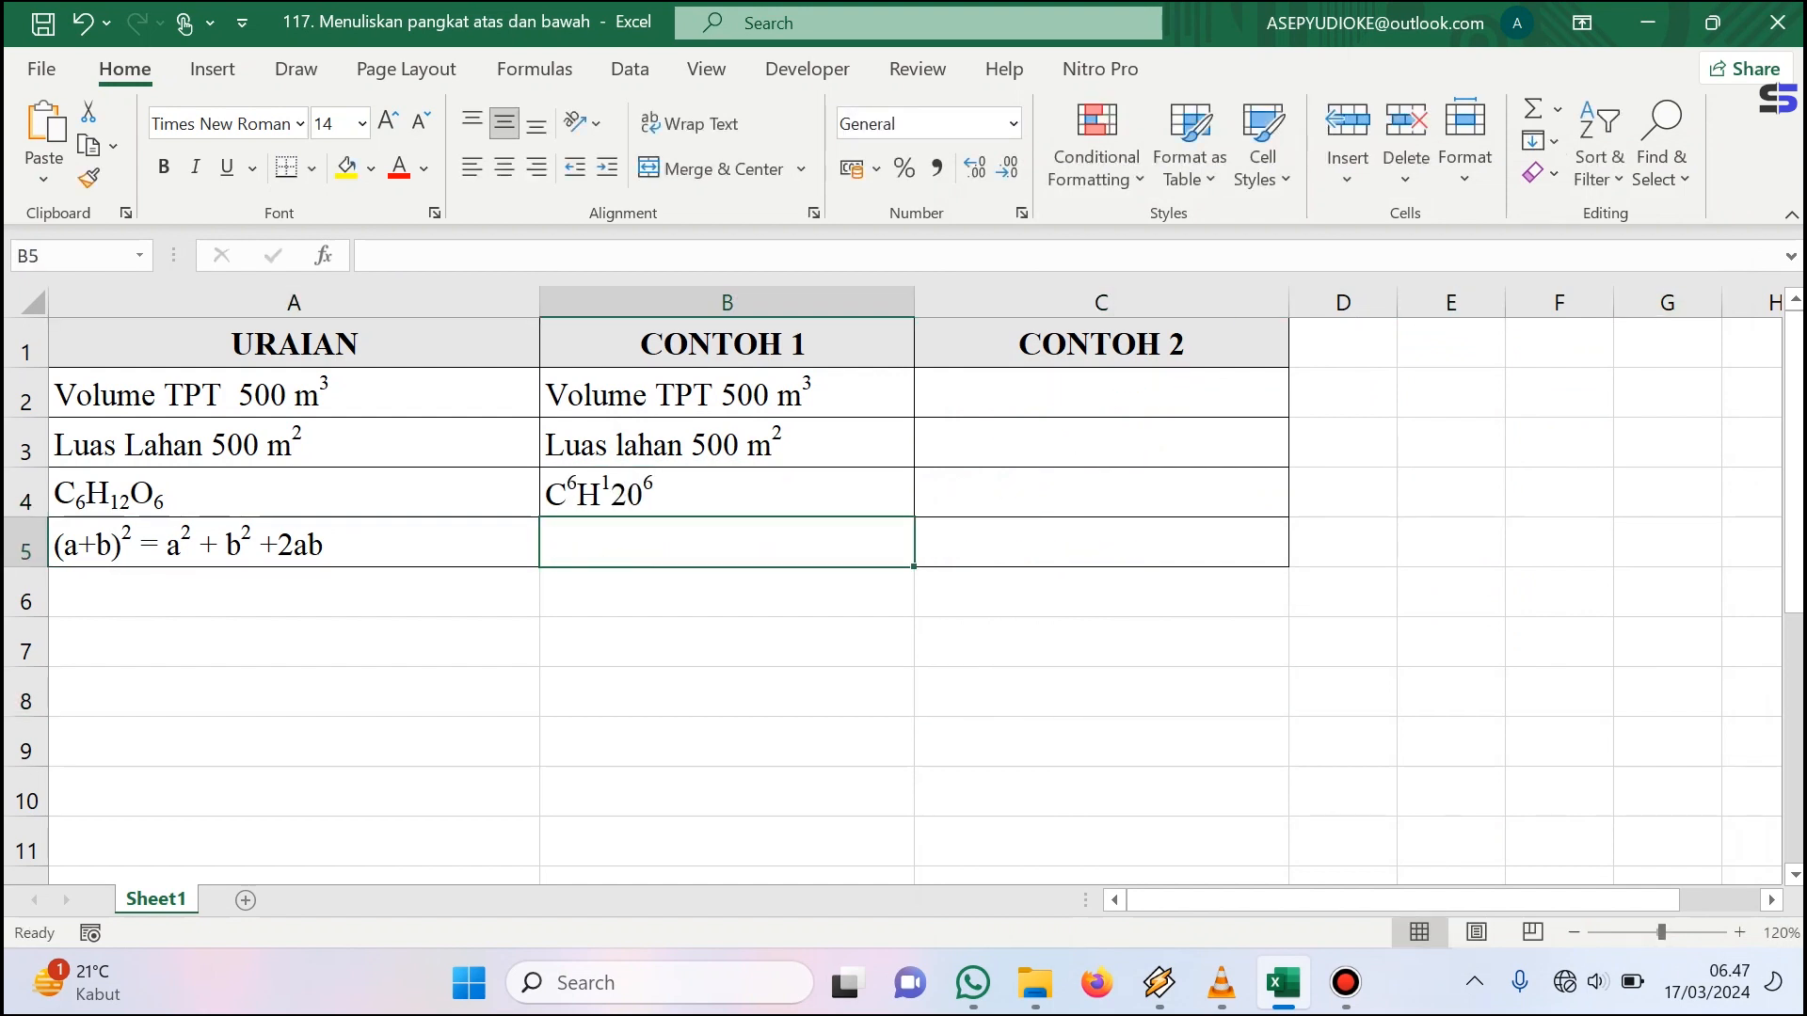
text(()
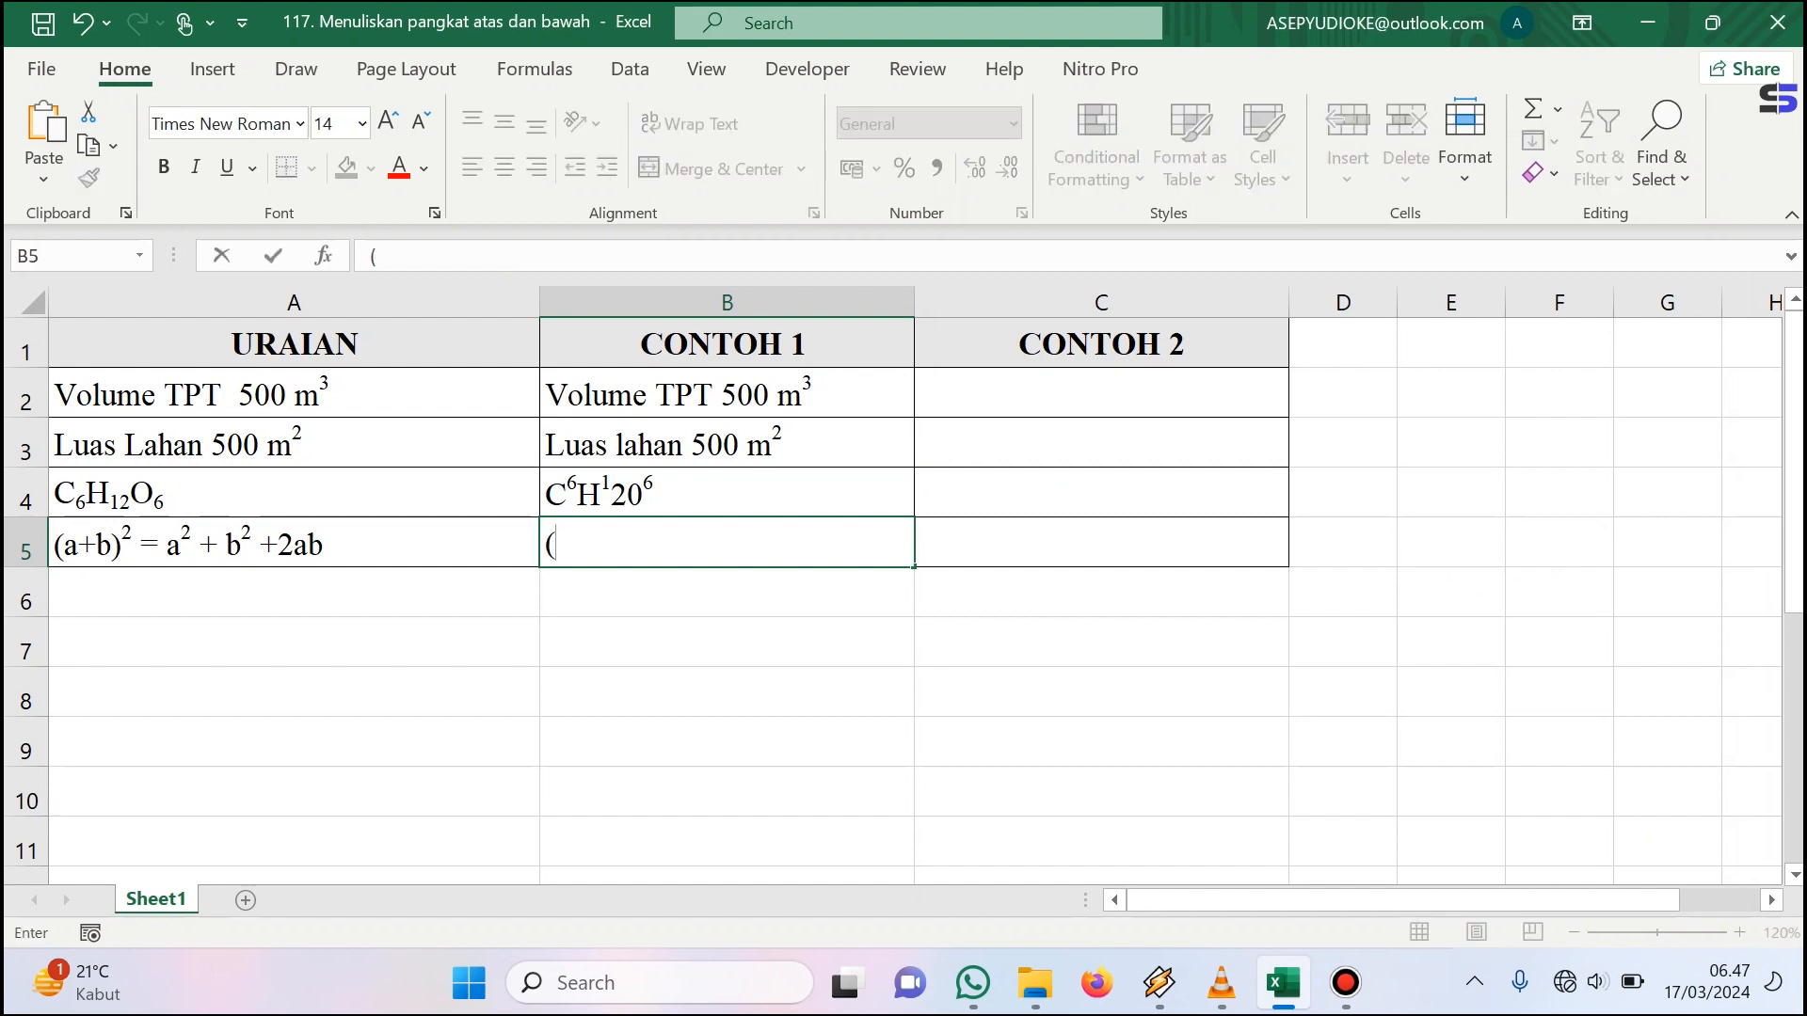
text(a+b)
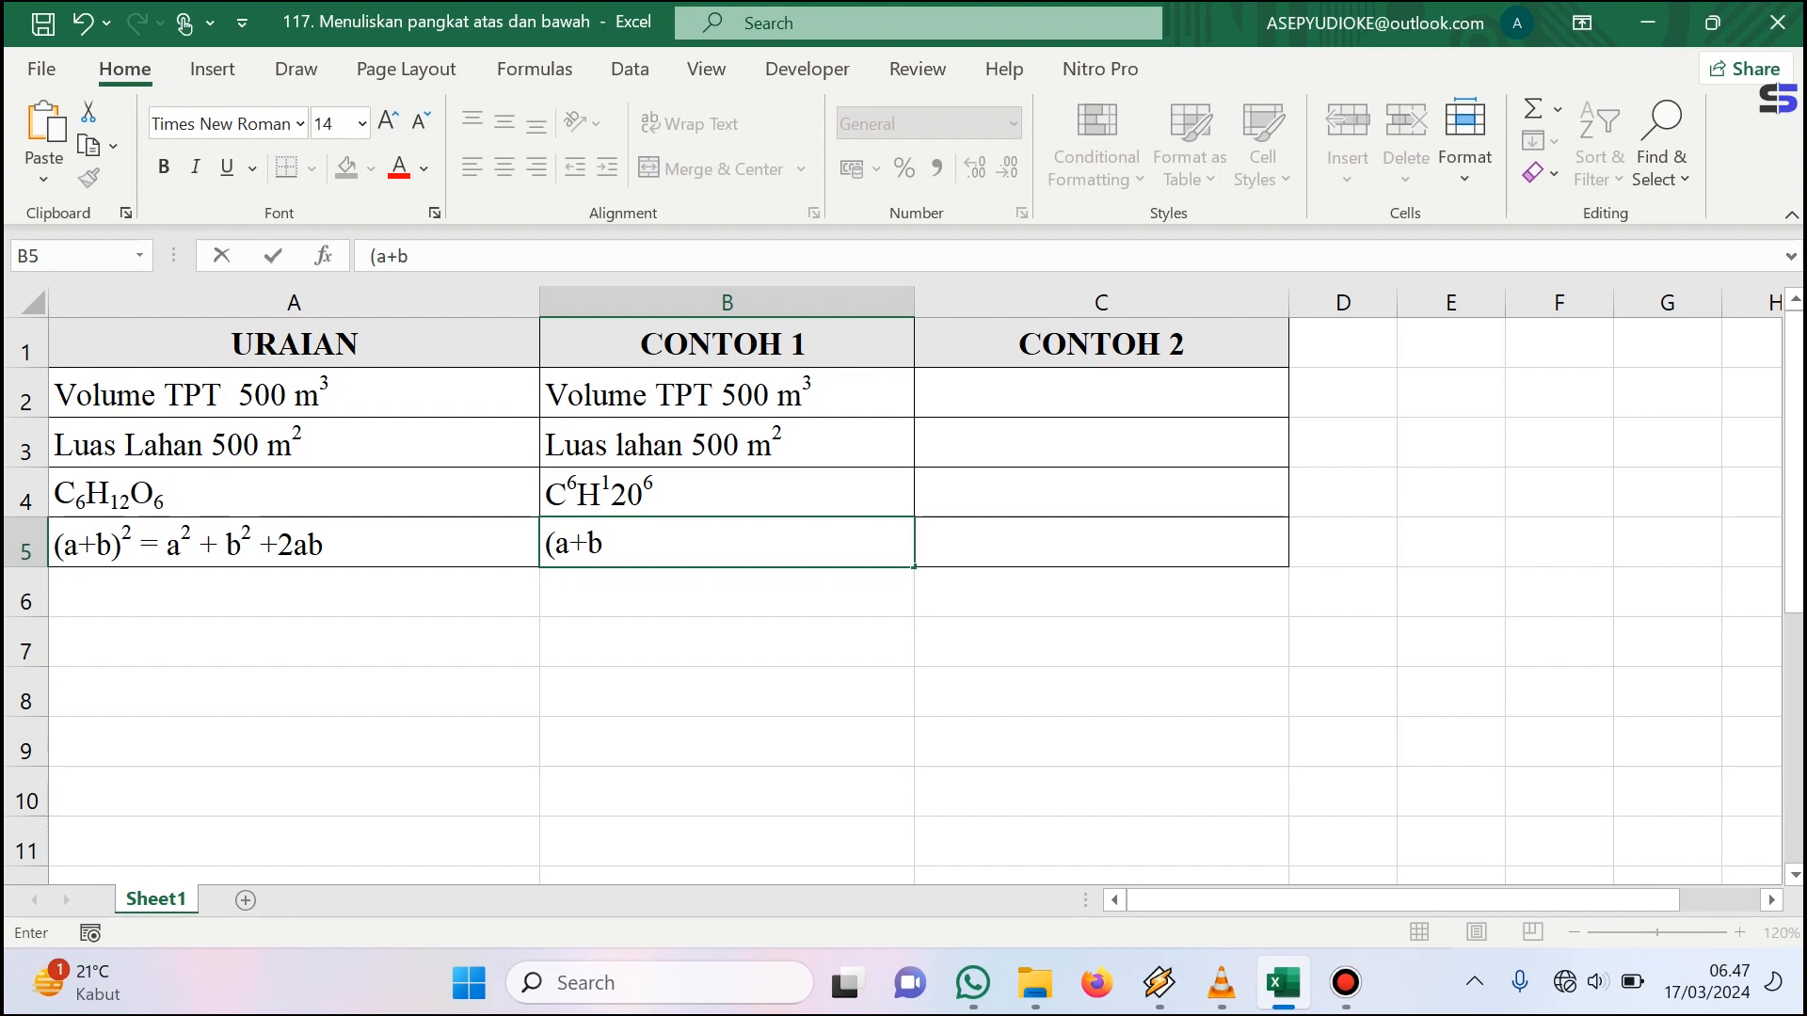
text()2 = a2 = b2 + 2ab)
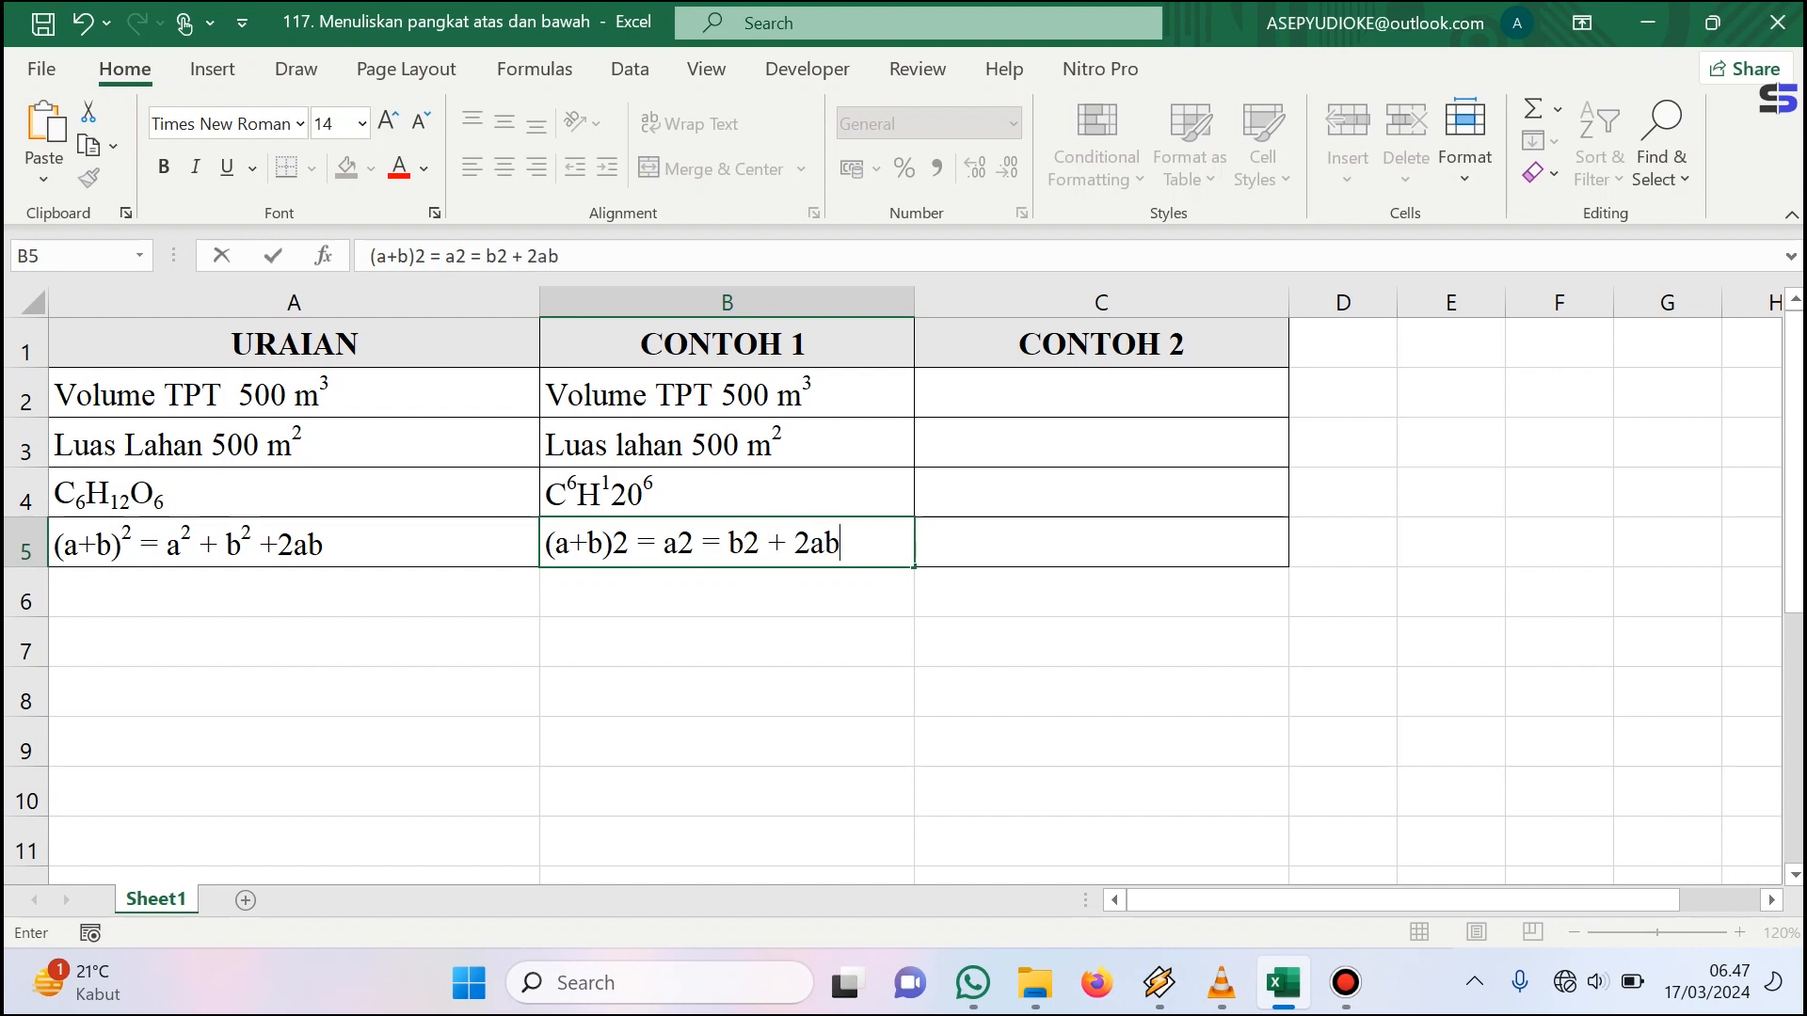
key(Return)
- Format only the 2 after (a+b) in cell B5 as superscript
click(726, 542)
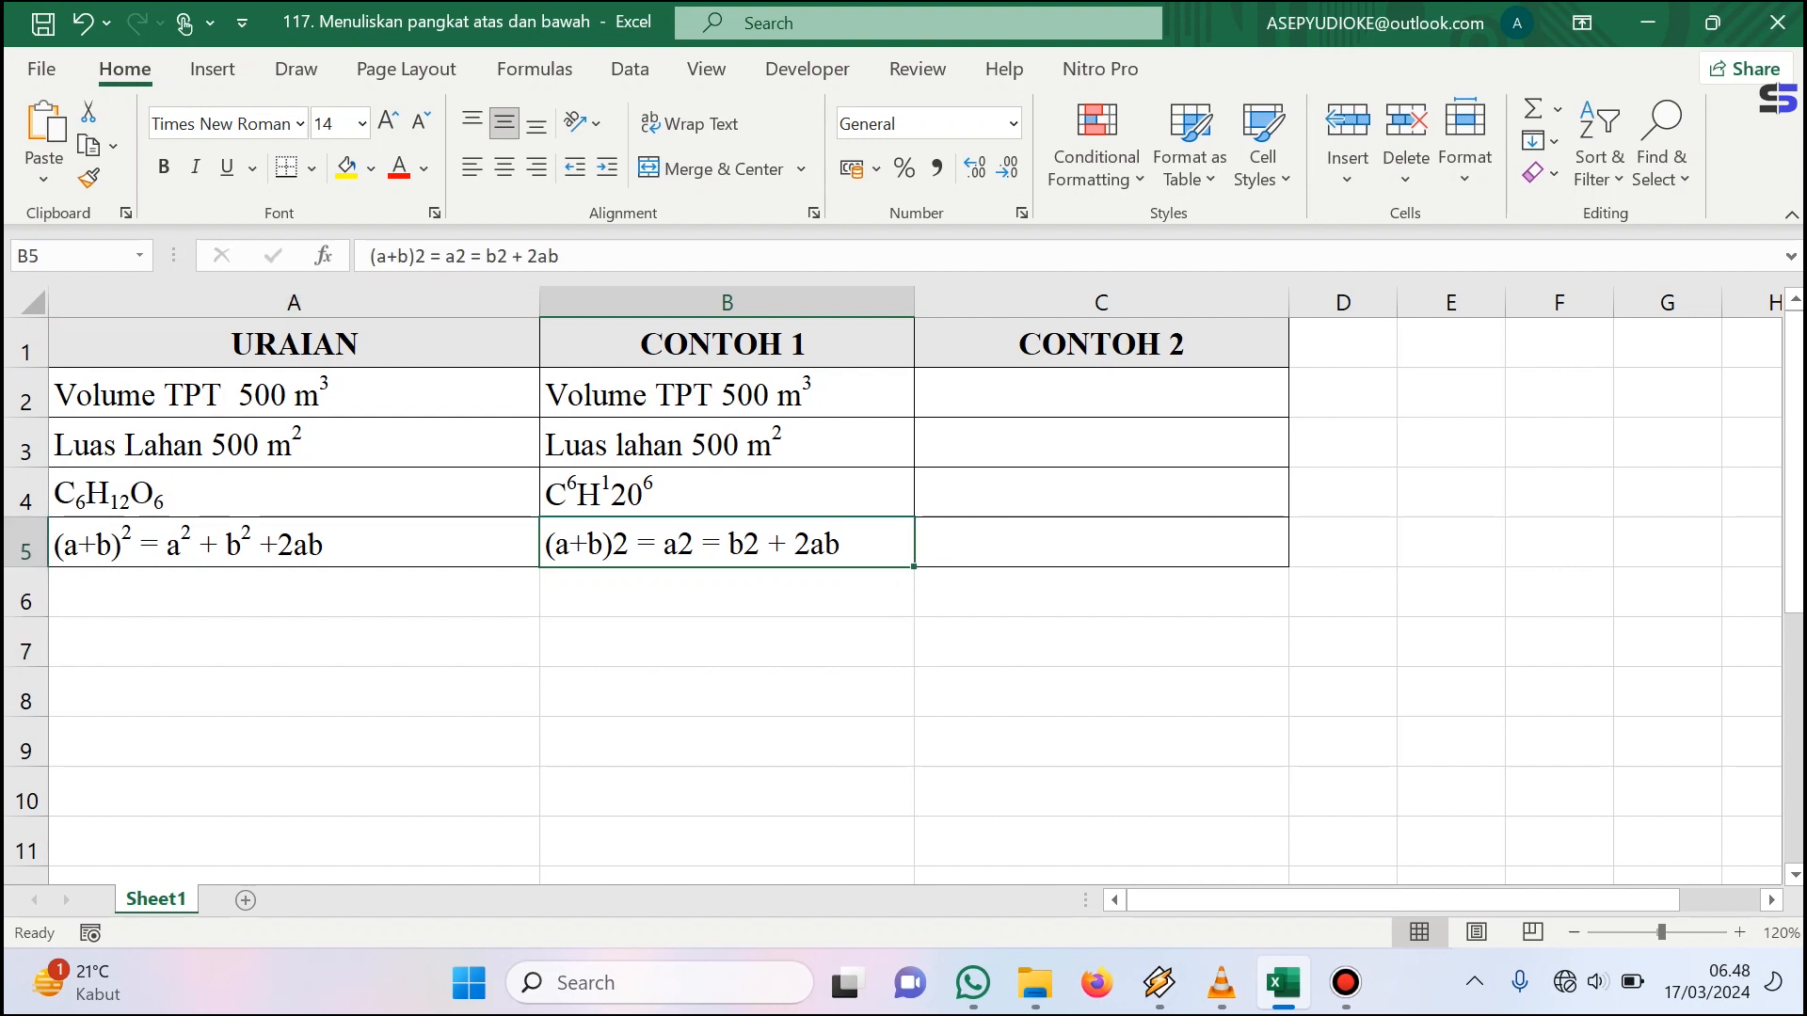
click(415, 256)
drag(415, 255, 425, 256)
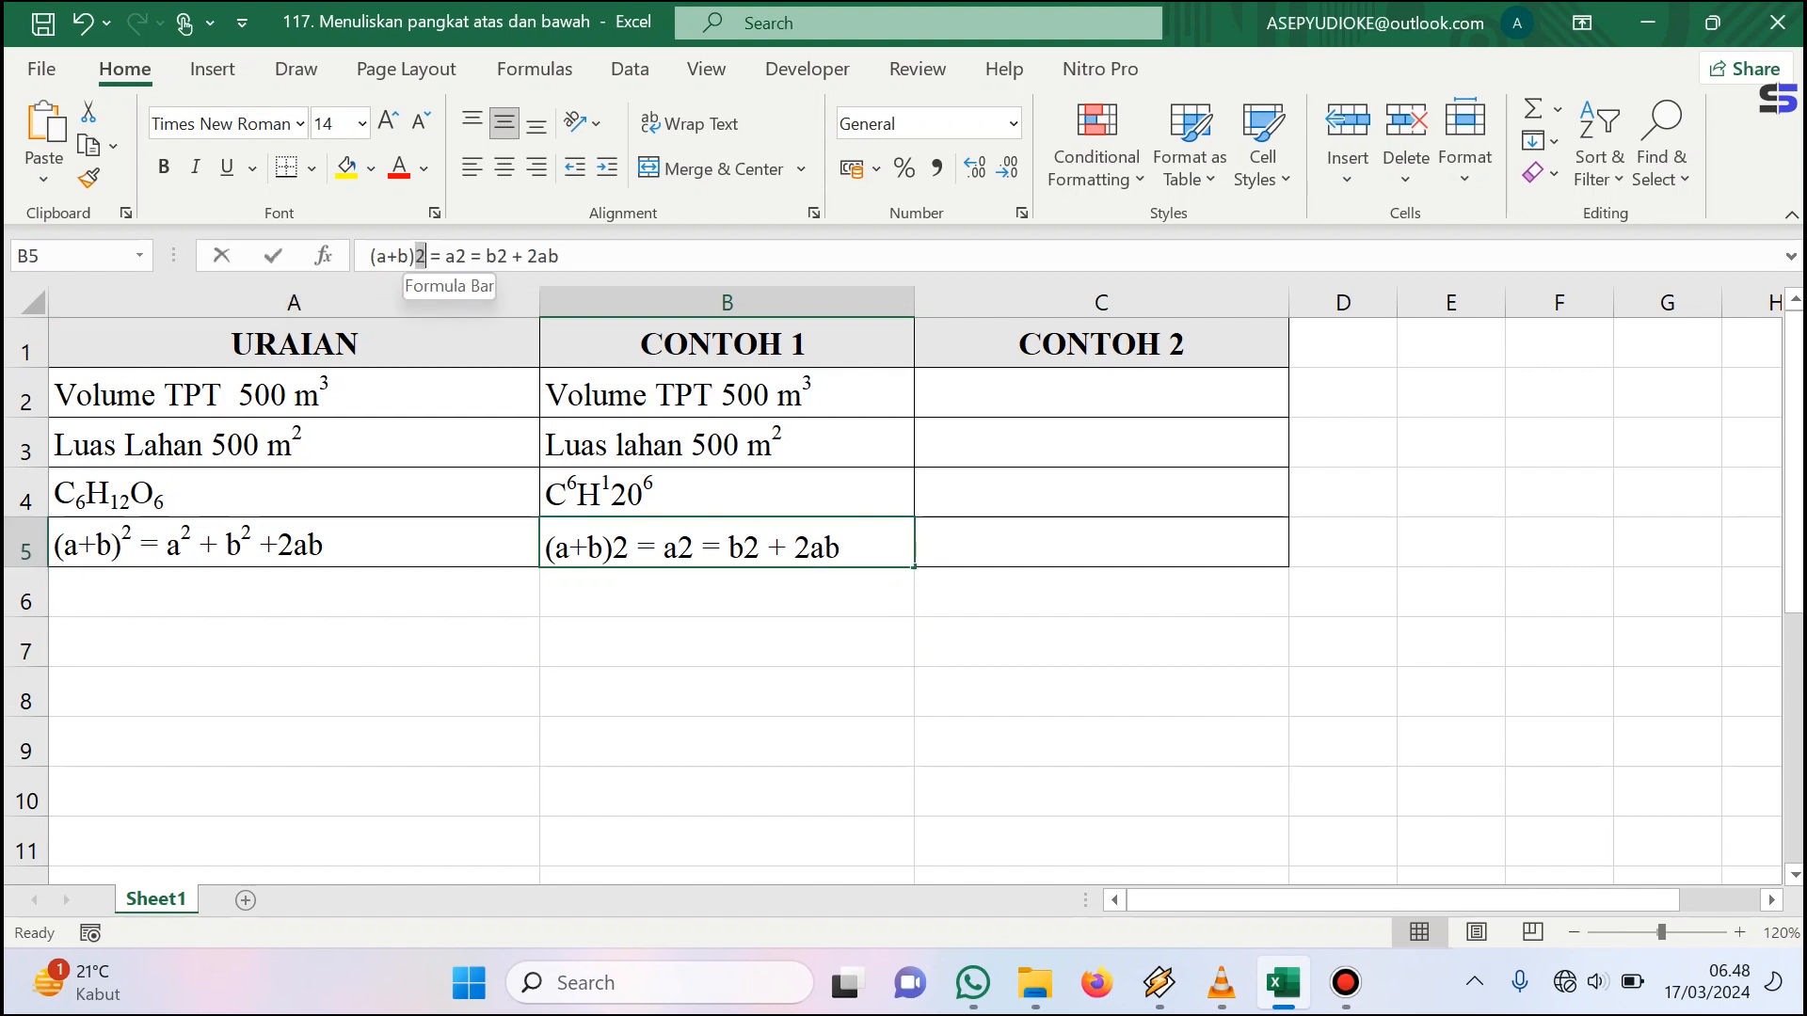
key(ctrl+1)
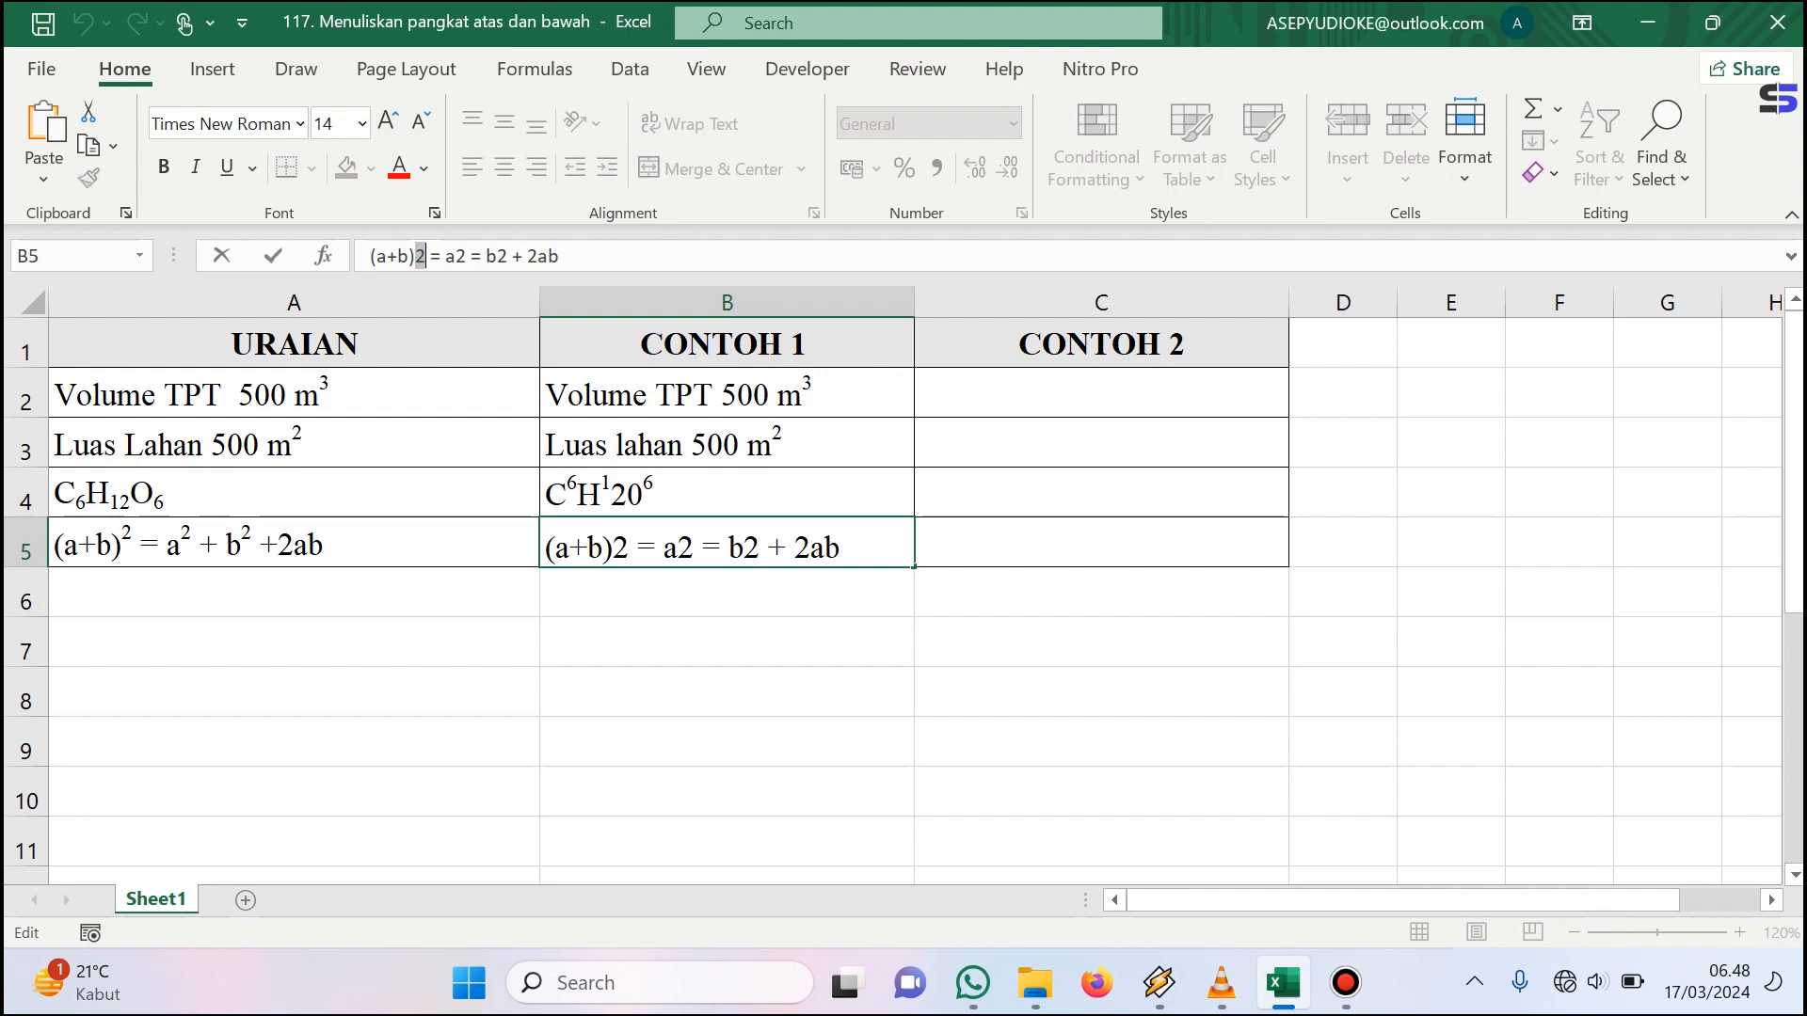
key(alt+e)
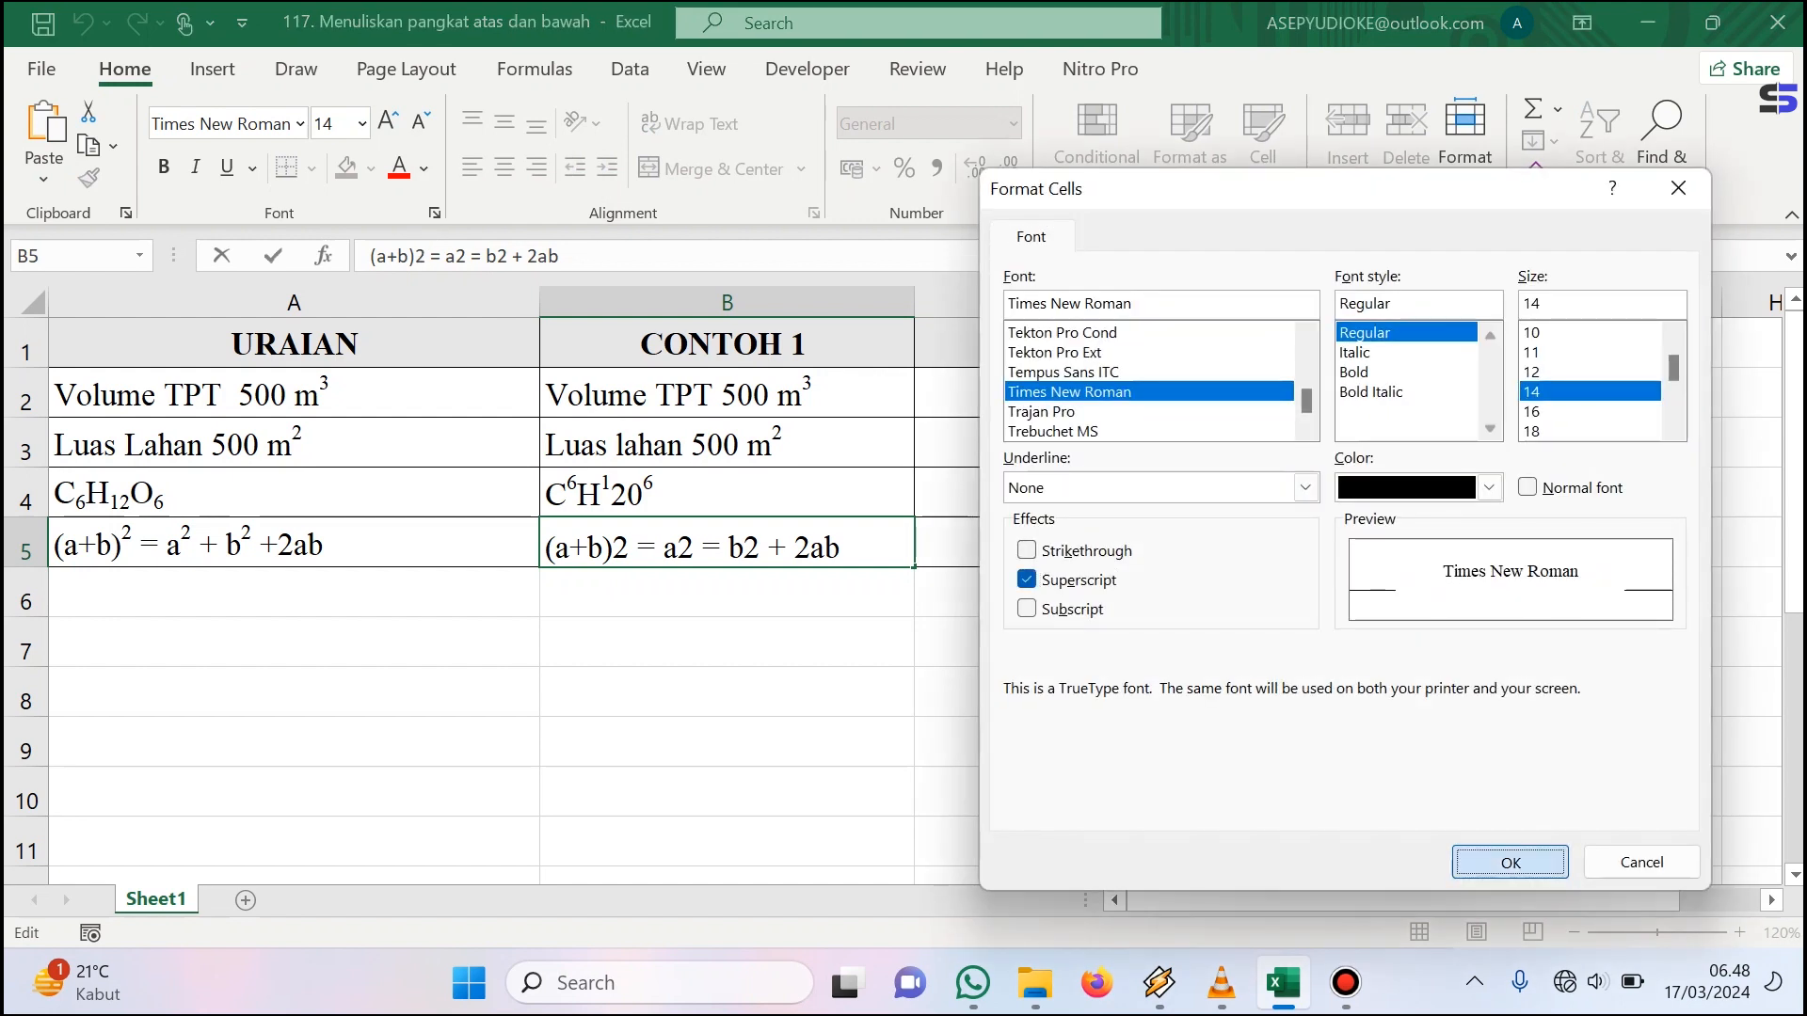
key(Return)
- Format the 2 in a2 and the 2 in b2 in cell B5 as superscript
drag(671, 544, 688, 544)
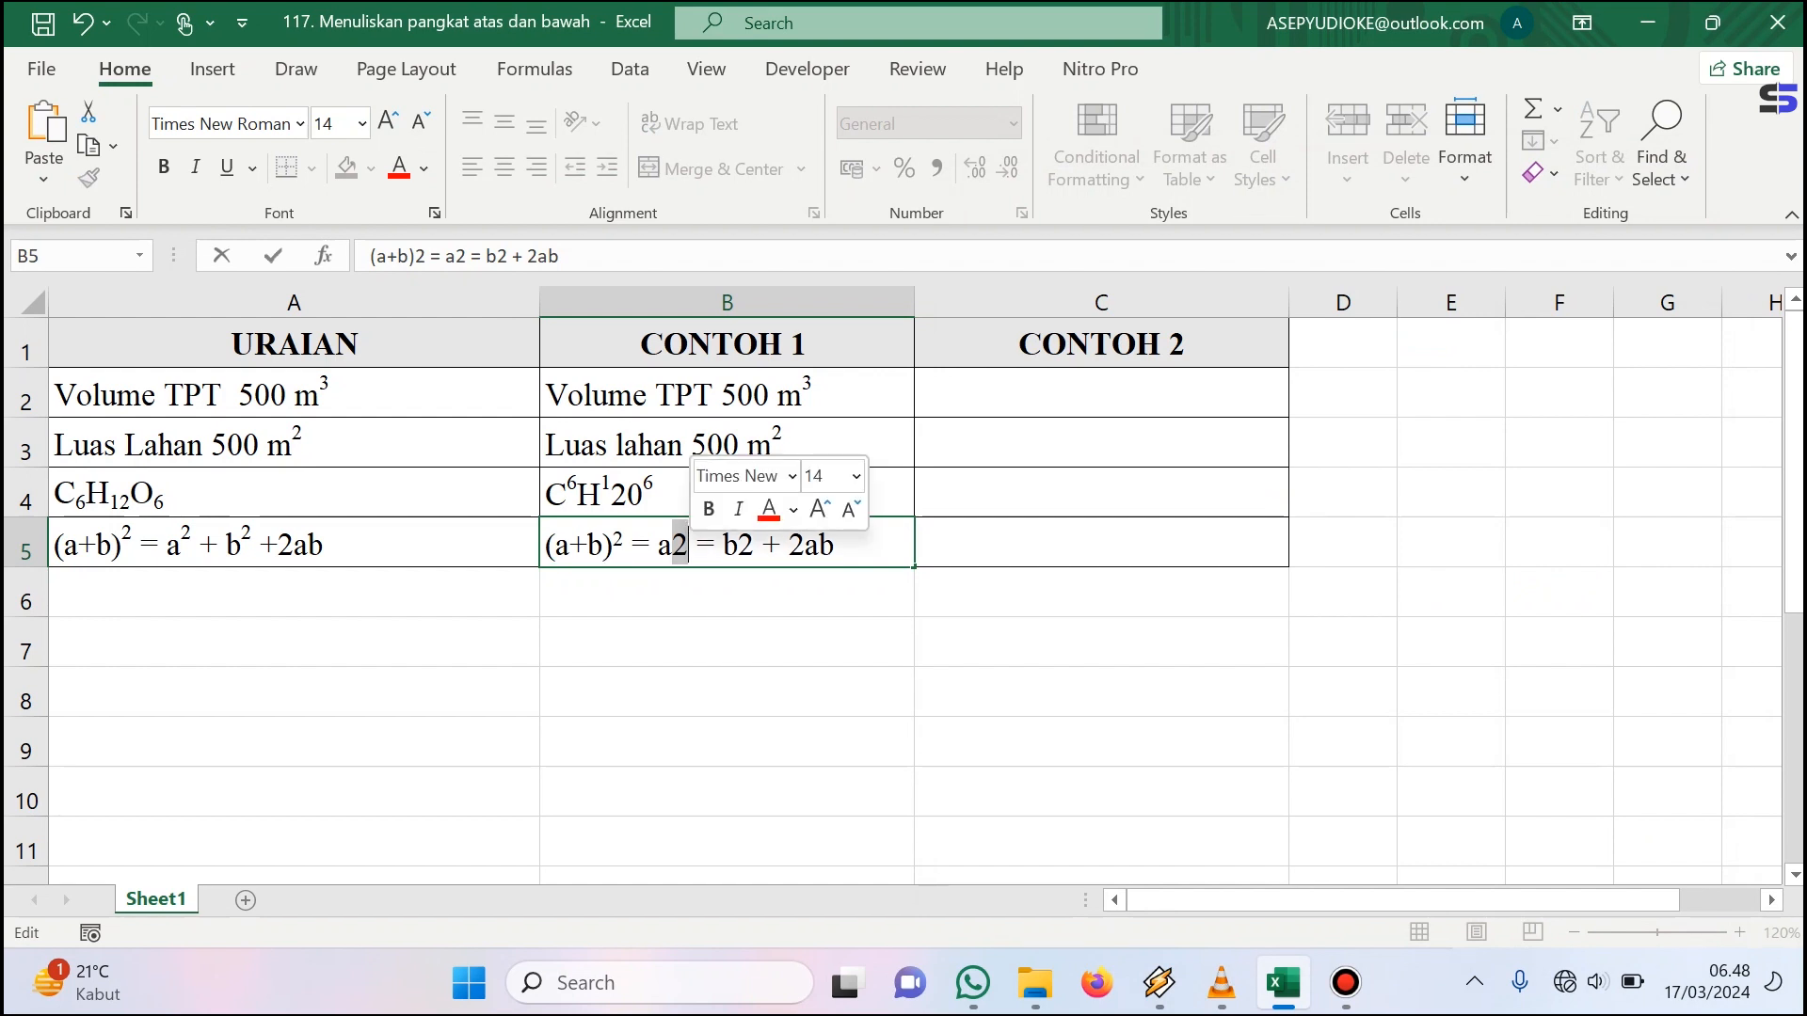
key(ctrl+1)
key(alt+e)
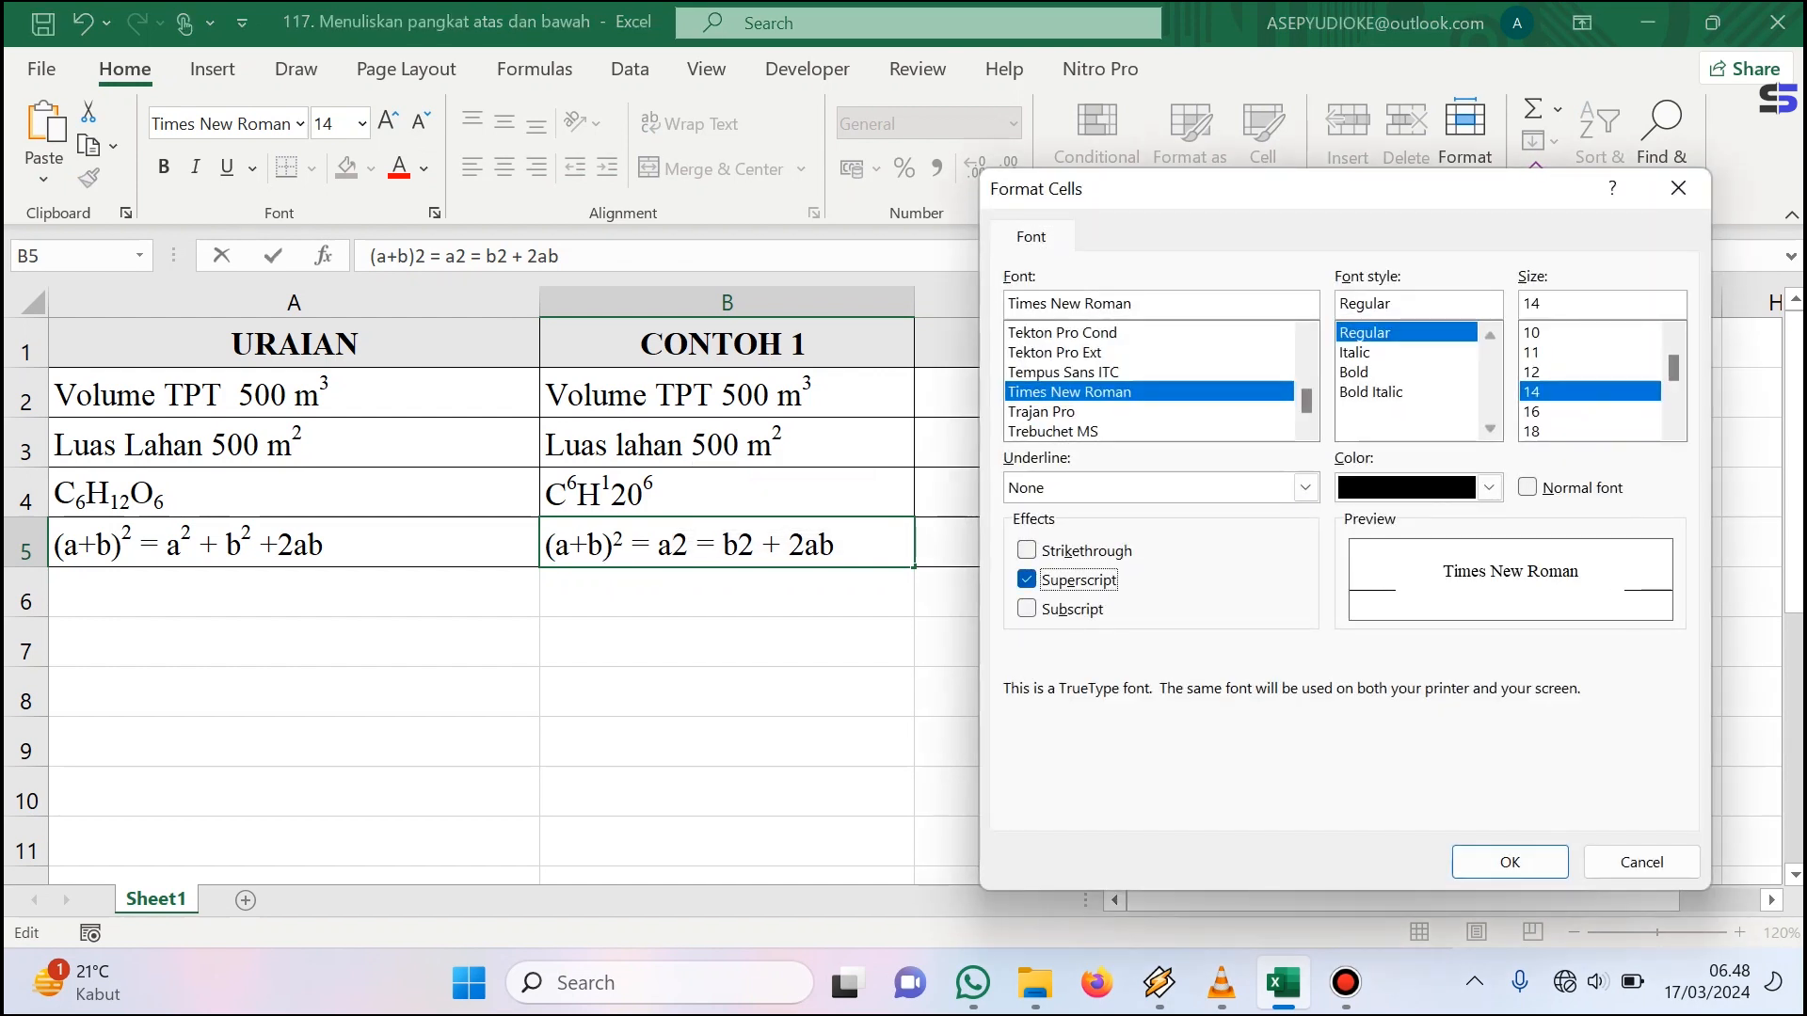
key(Return)
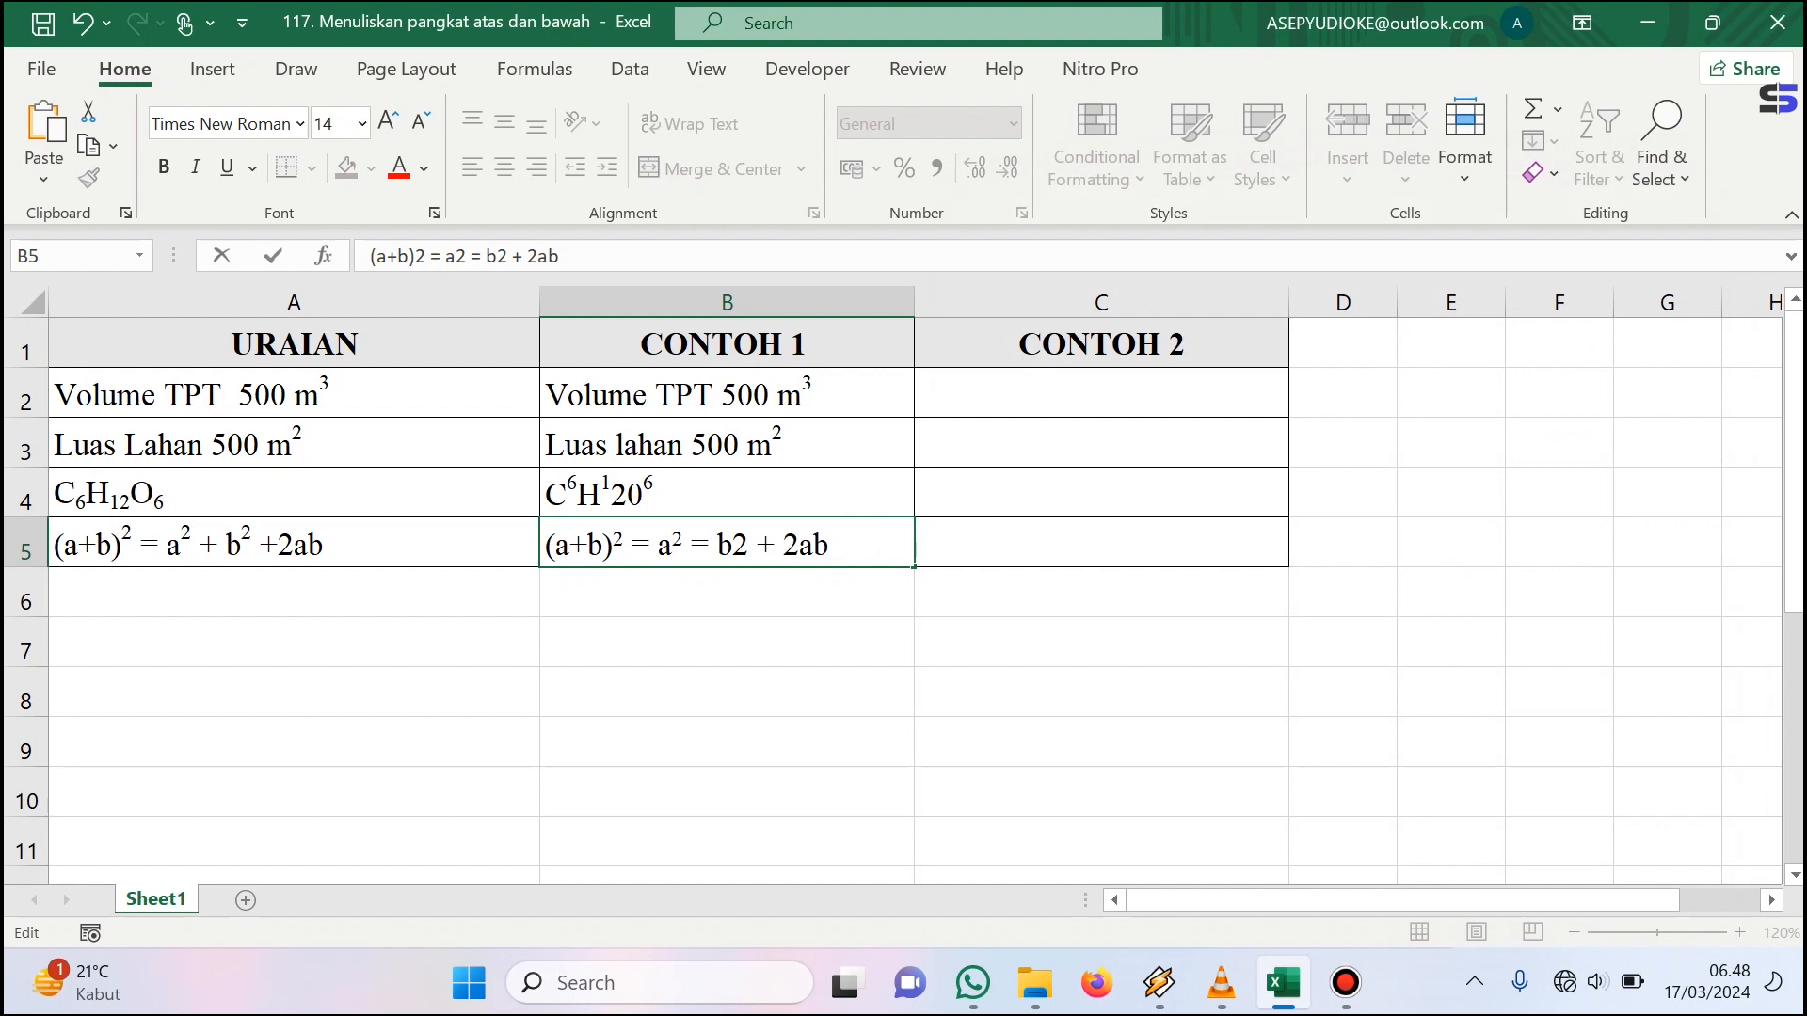
drag(735, 544, 749, 544)
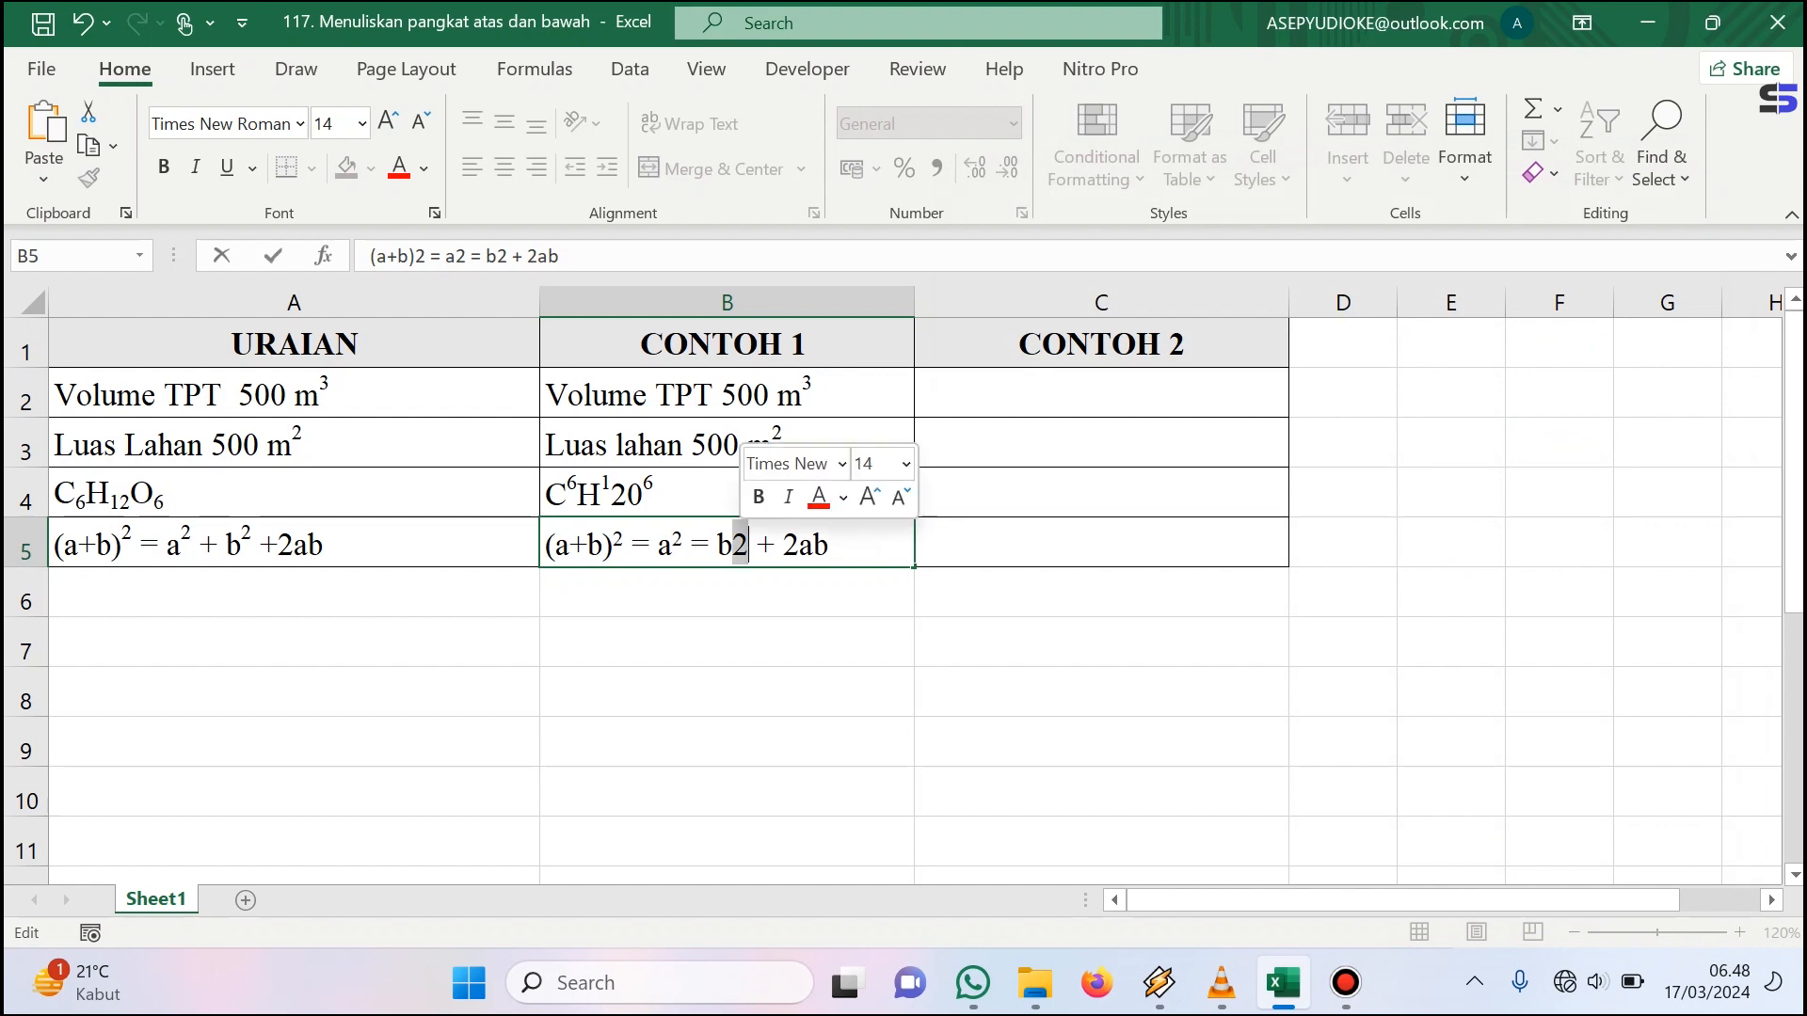
key(ctrl+1)
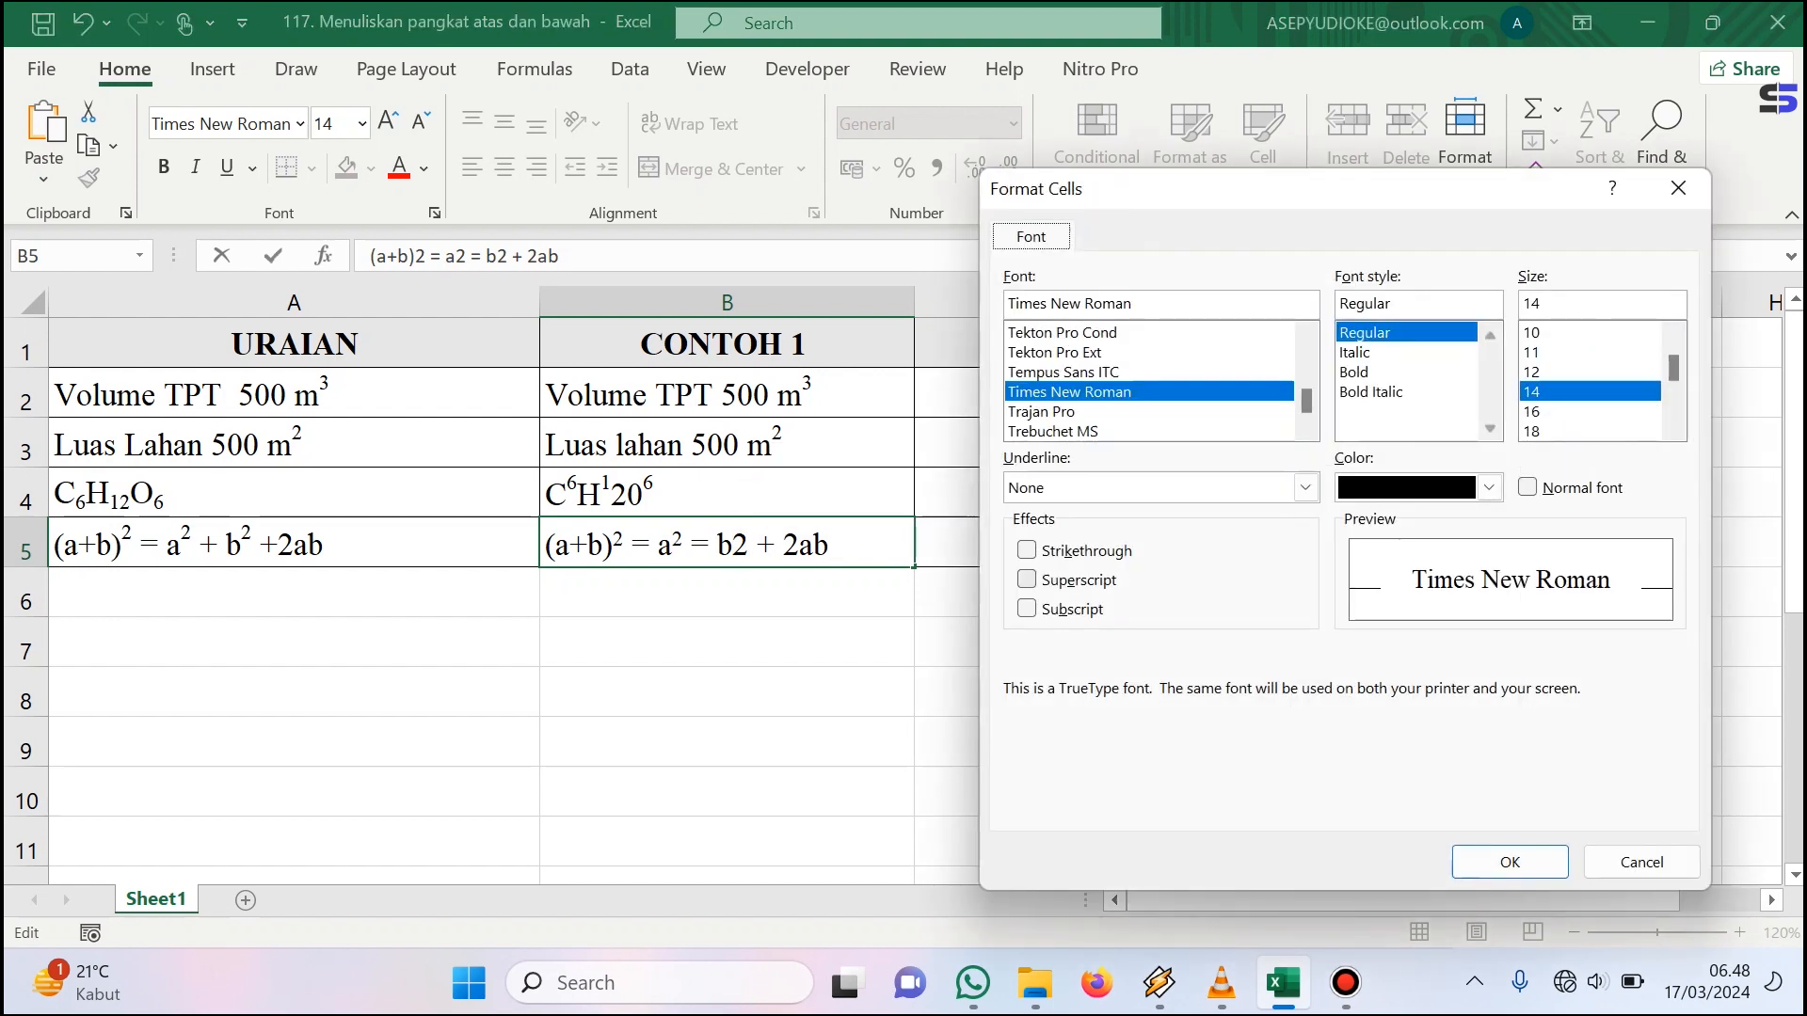
key(alt+e)
key(Tab)
key(Return)
click(727, 692)
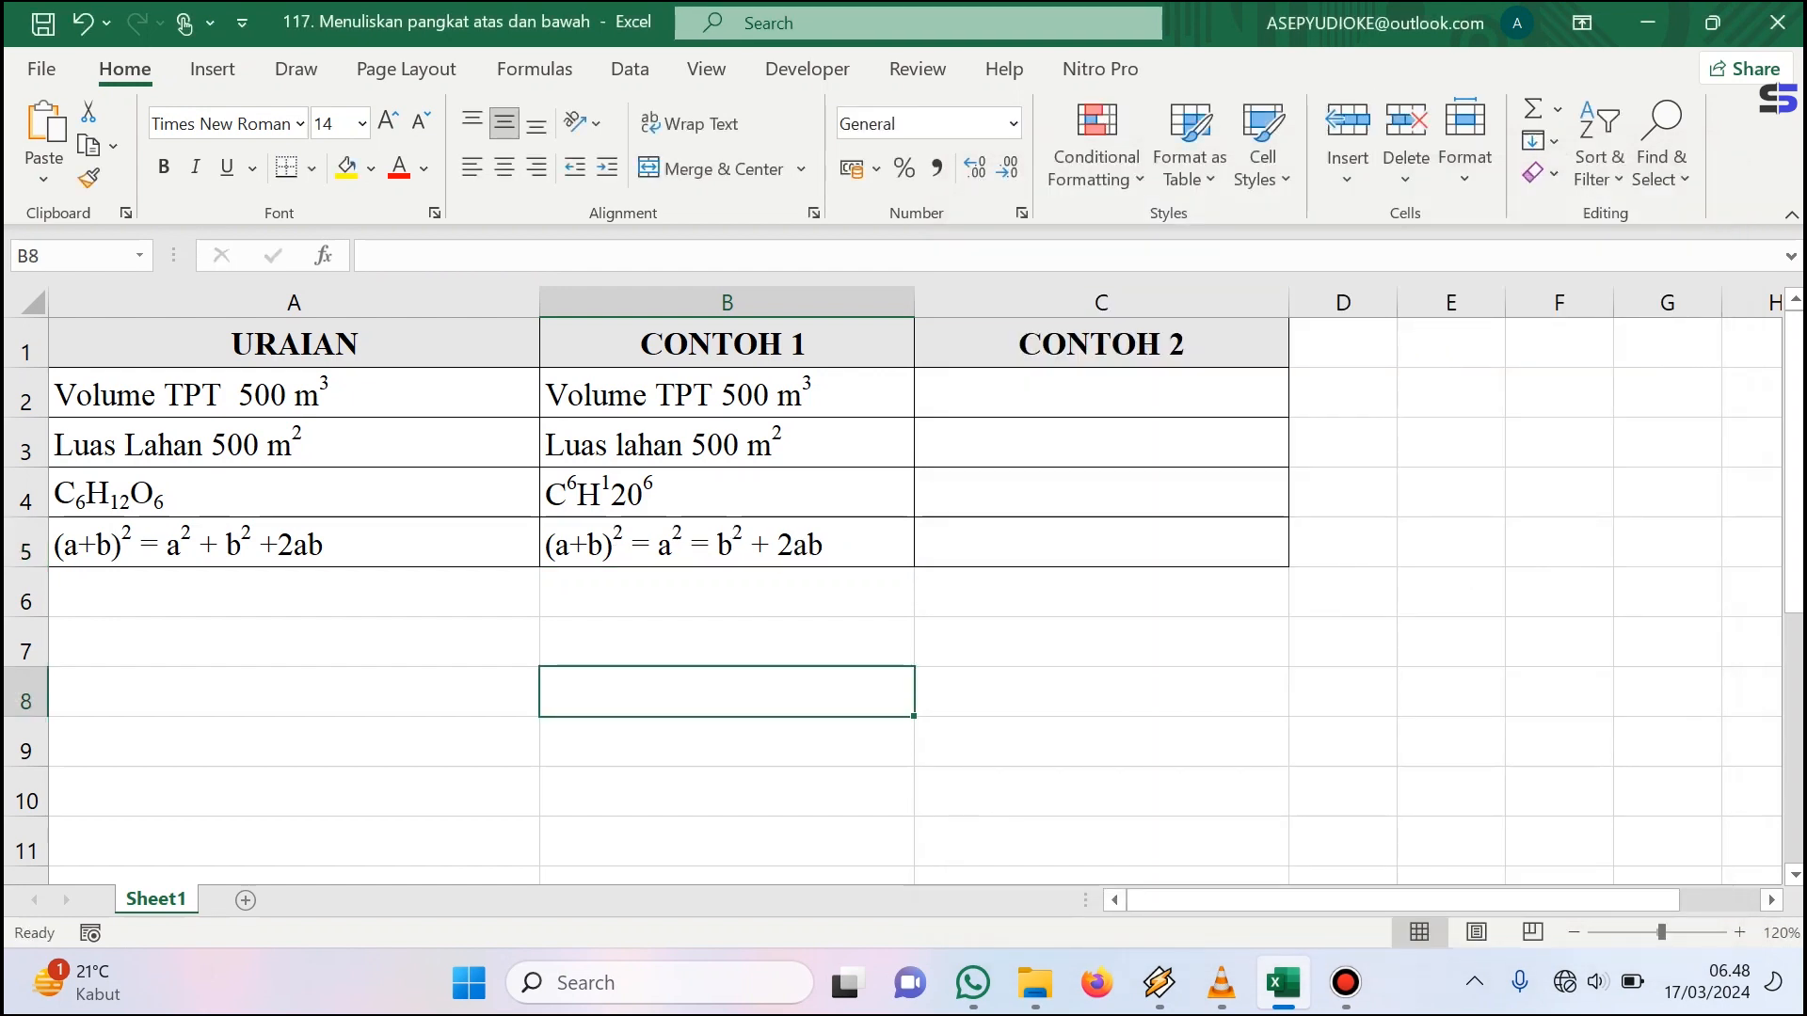
- Enter the text "Volume TPT 500 m3" in cell C2 under CONTOH 2
click(1101, 392)
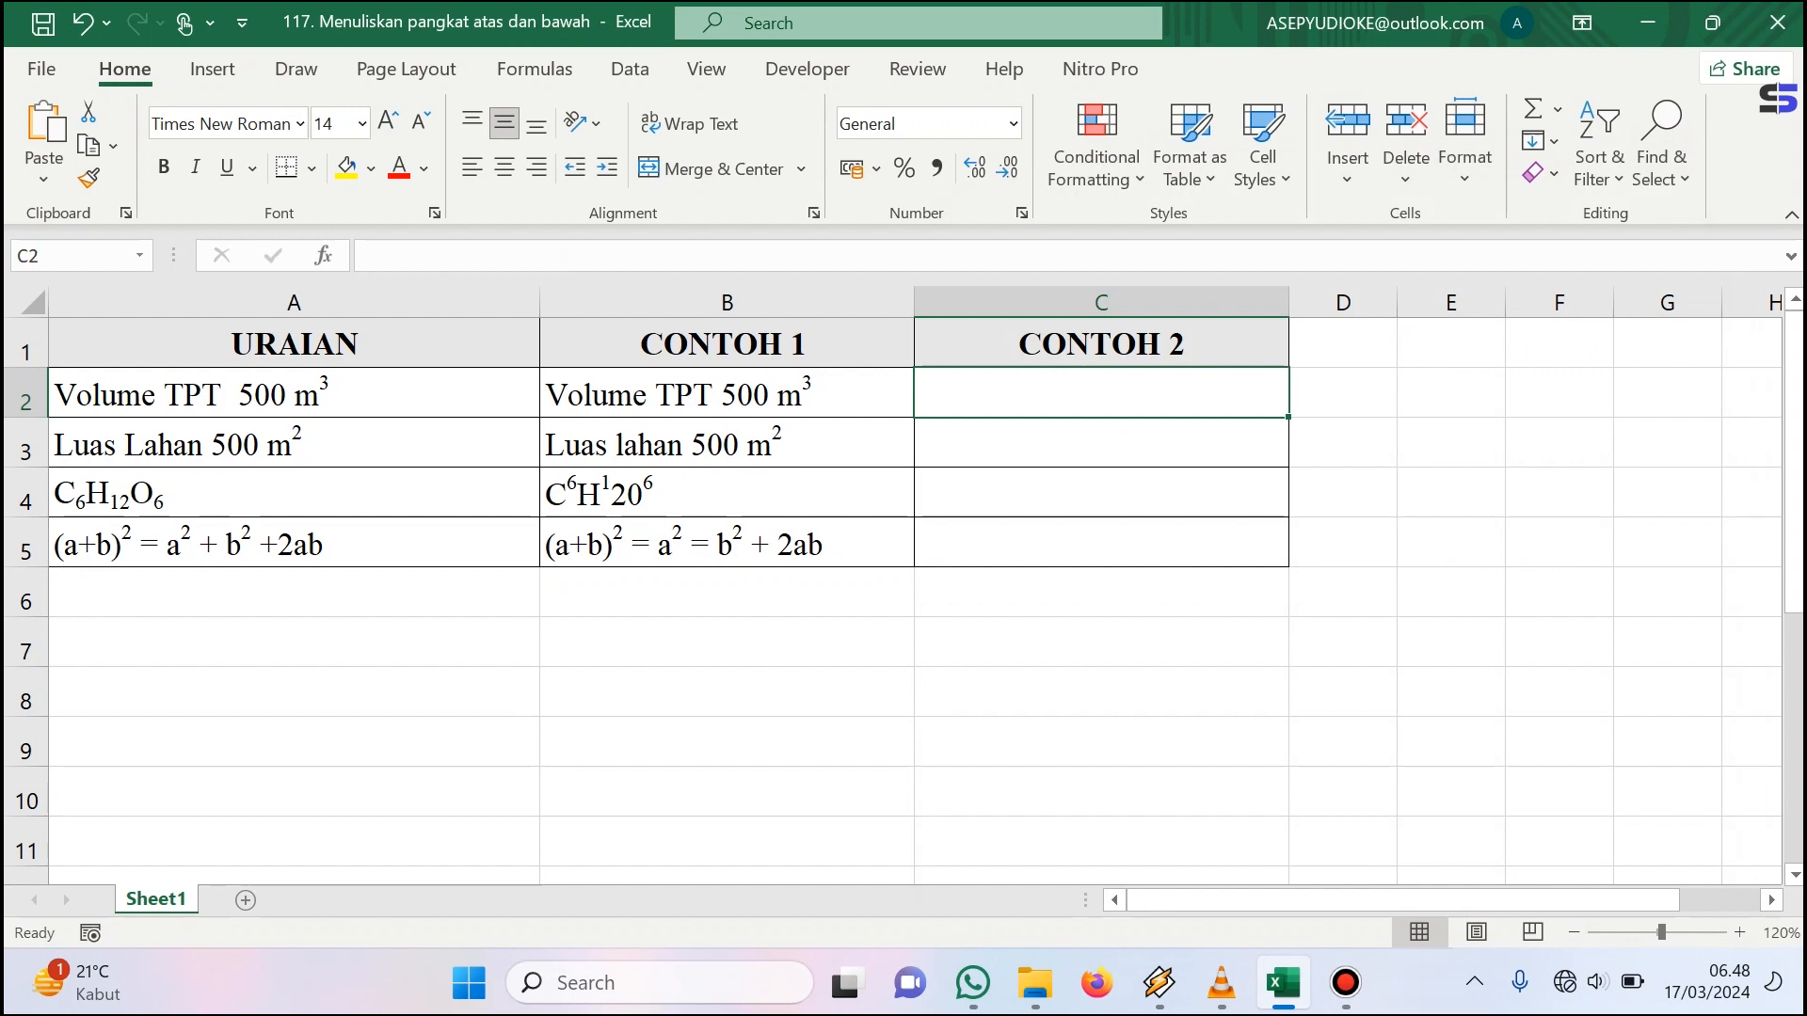
text(Vo)
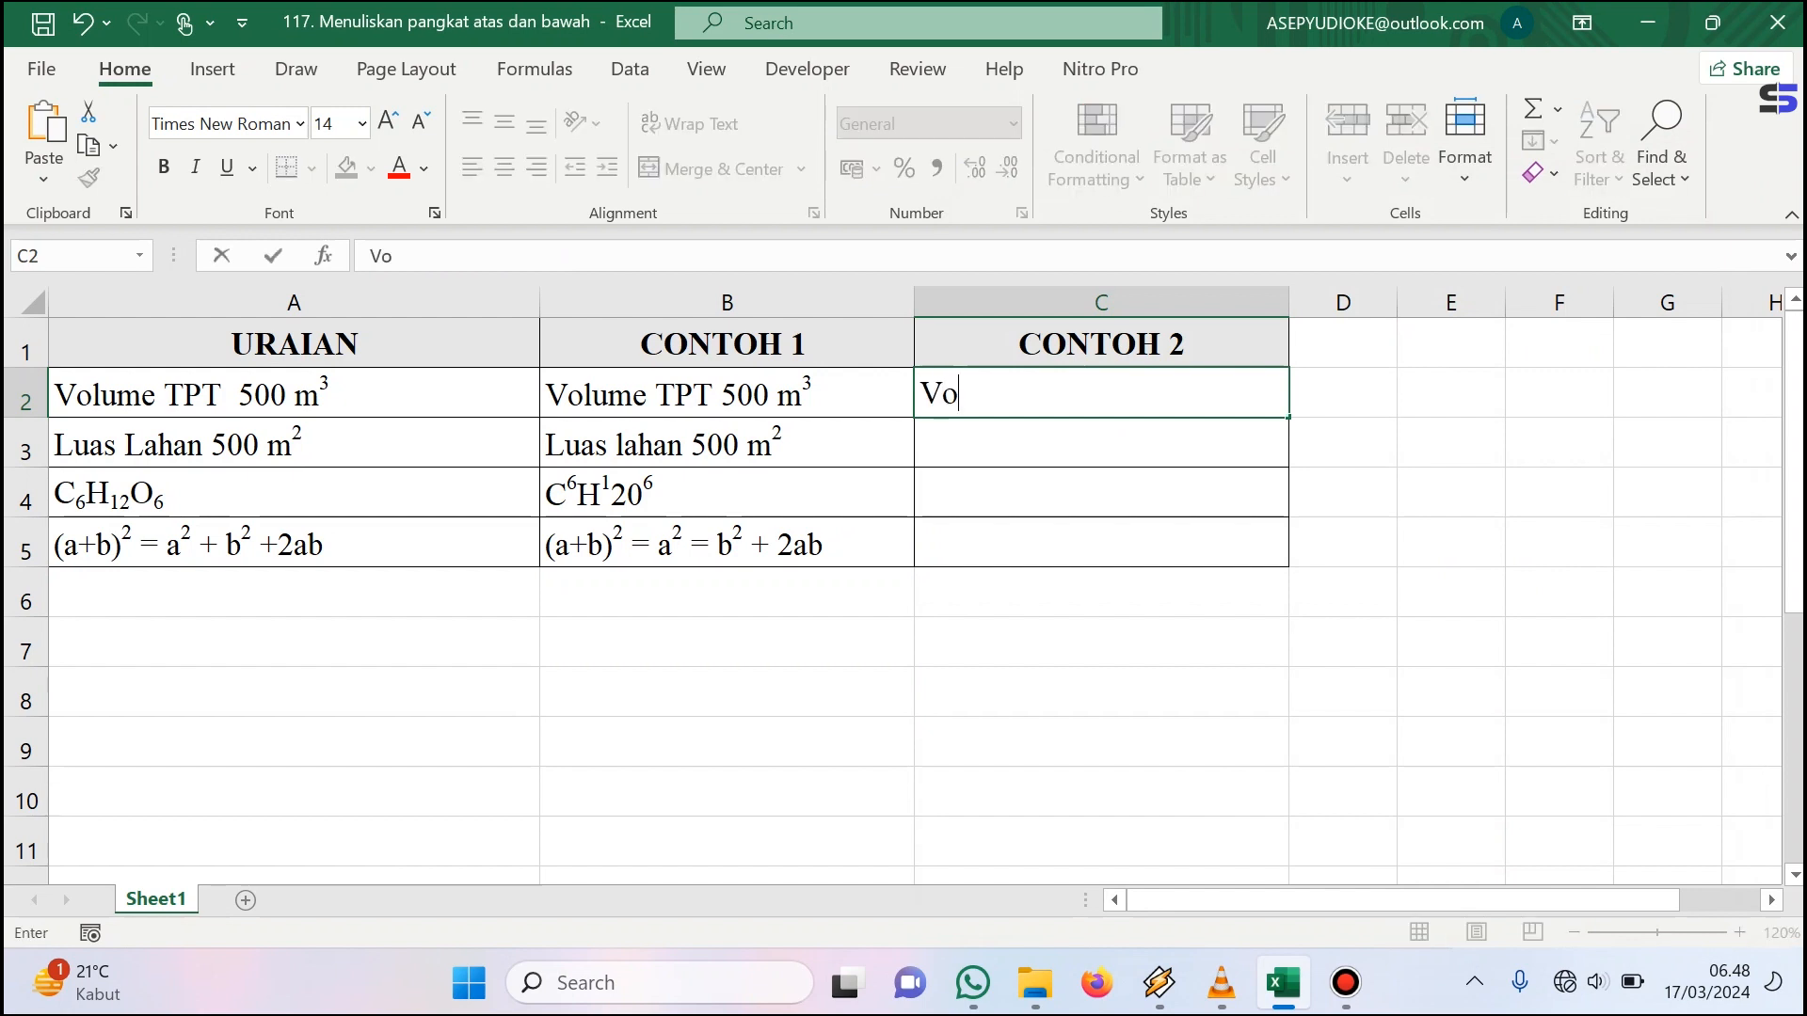
text(lume T)
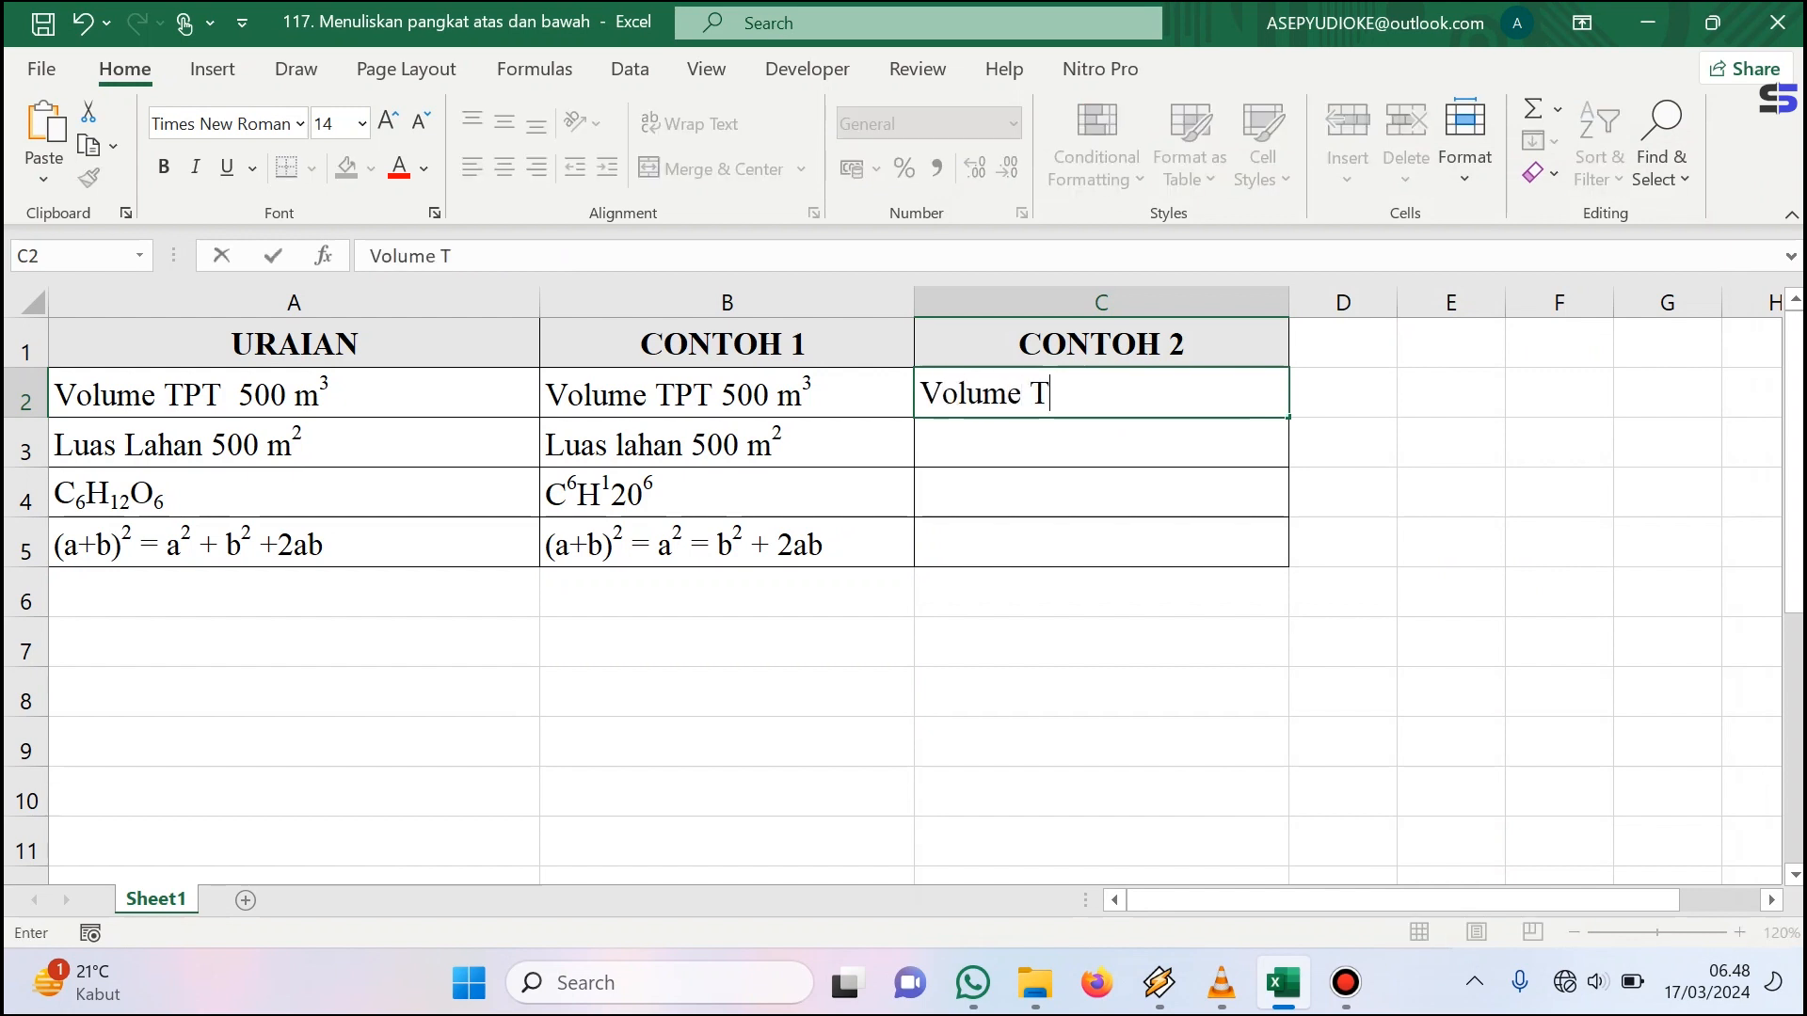
text(PT 500 m3)
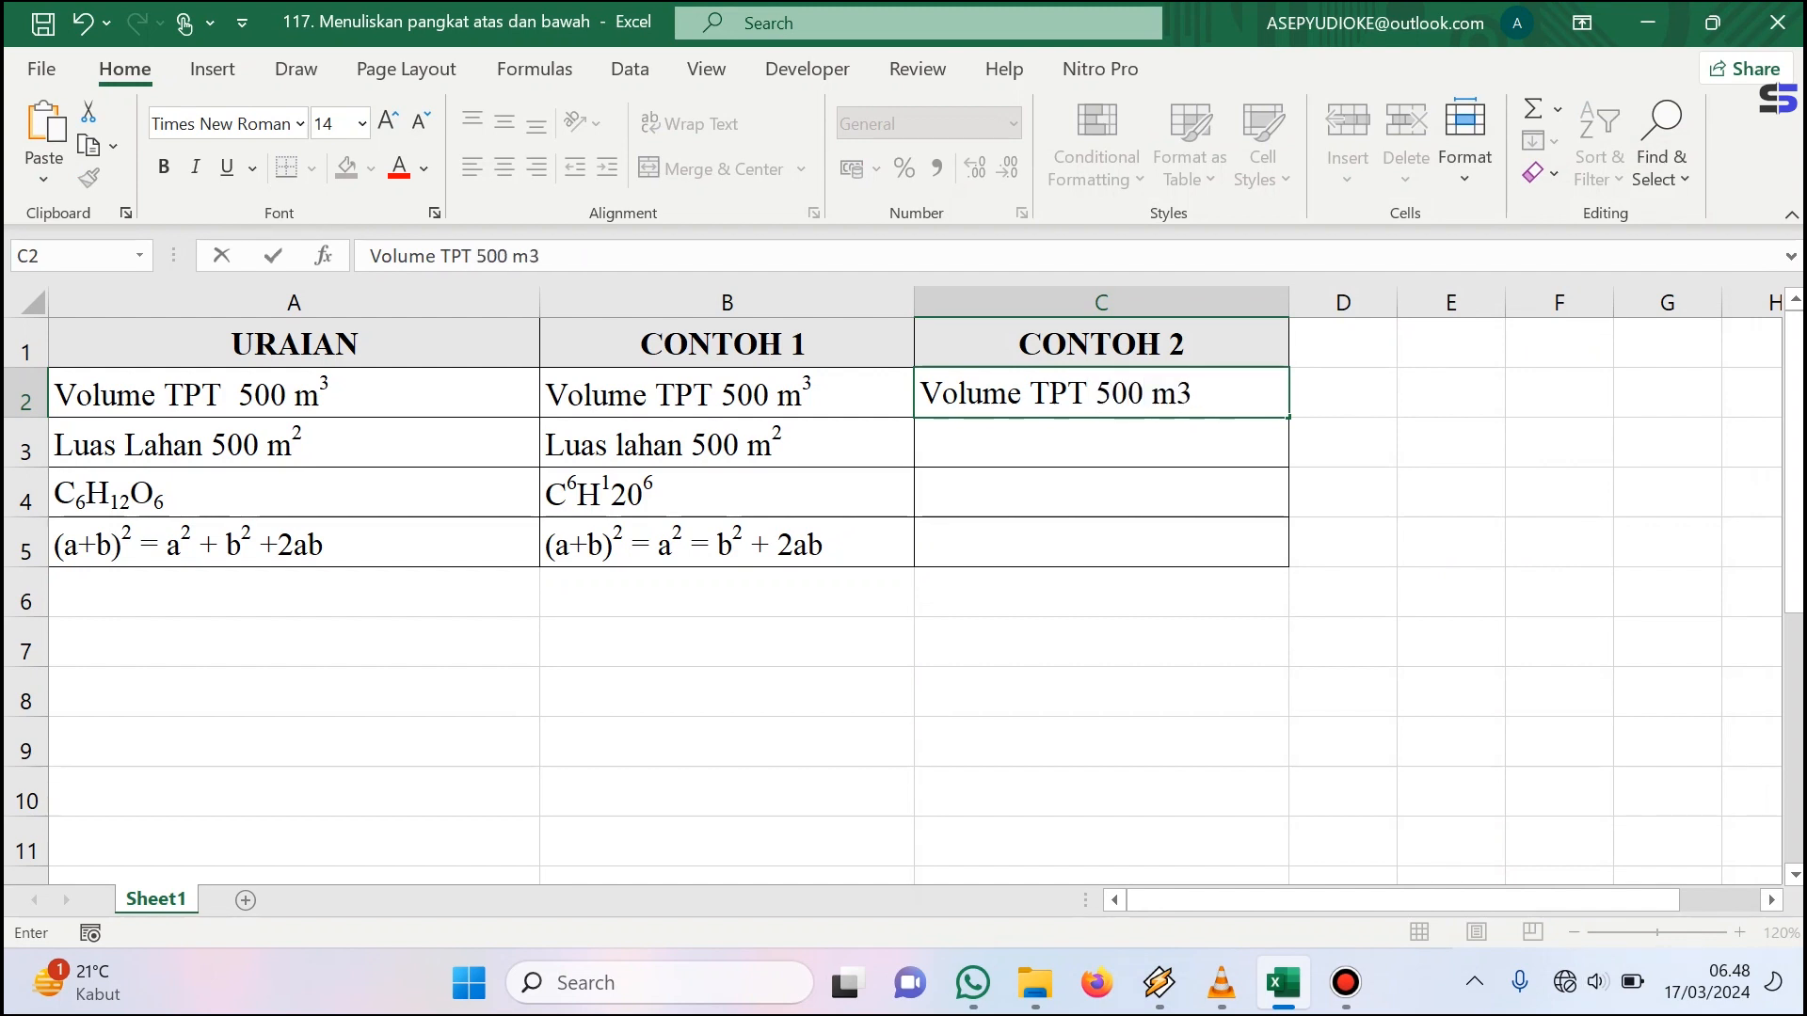
- Format only the 3 after the m in cell C2 as superscript
drag(1193, 394, 1174, 393)
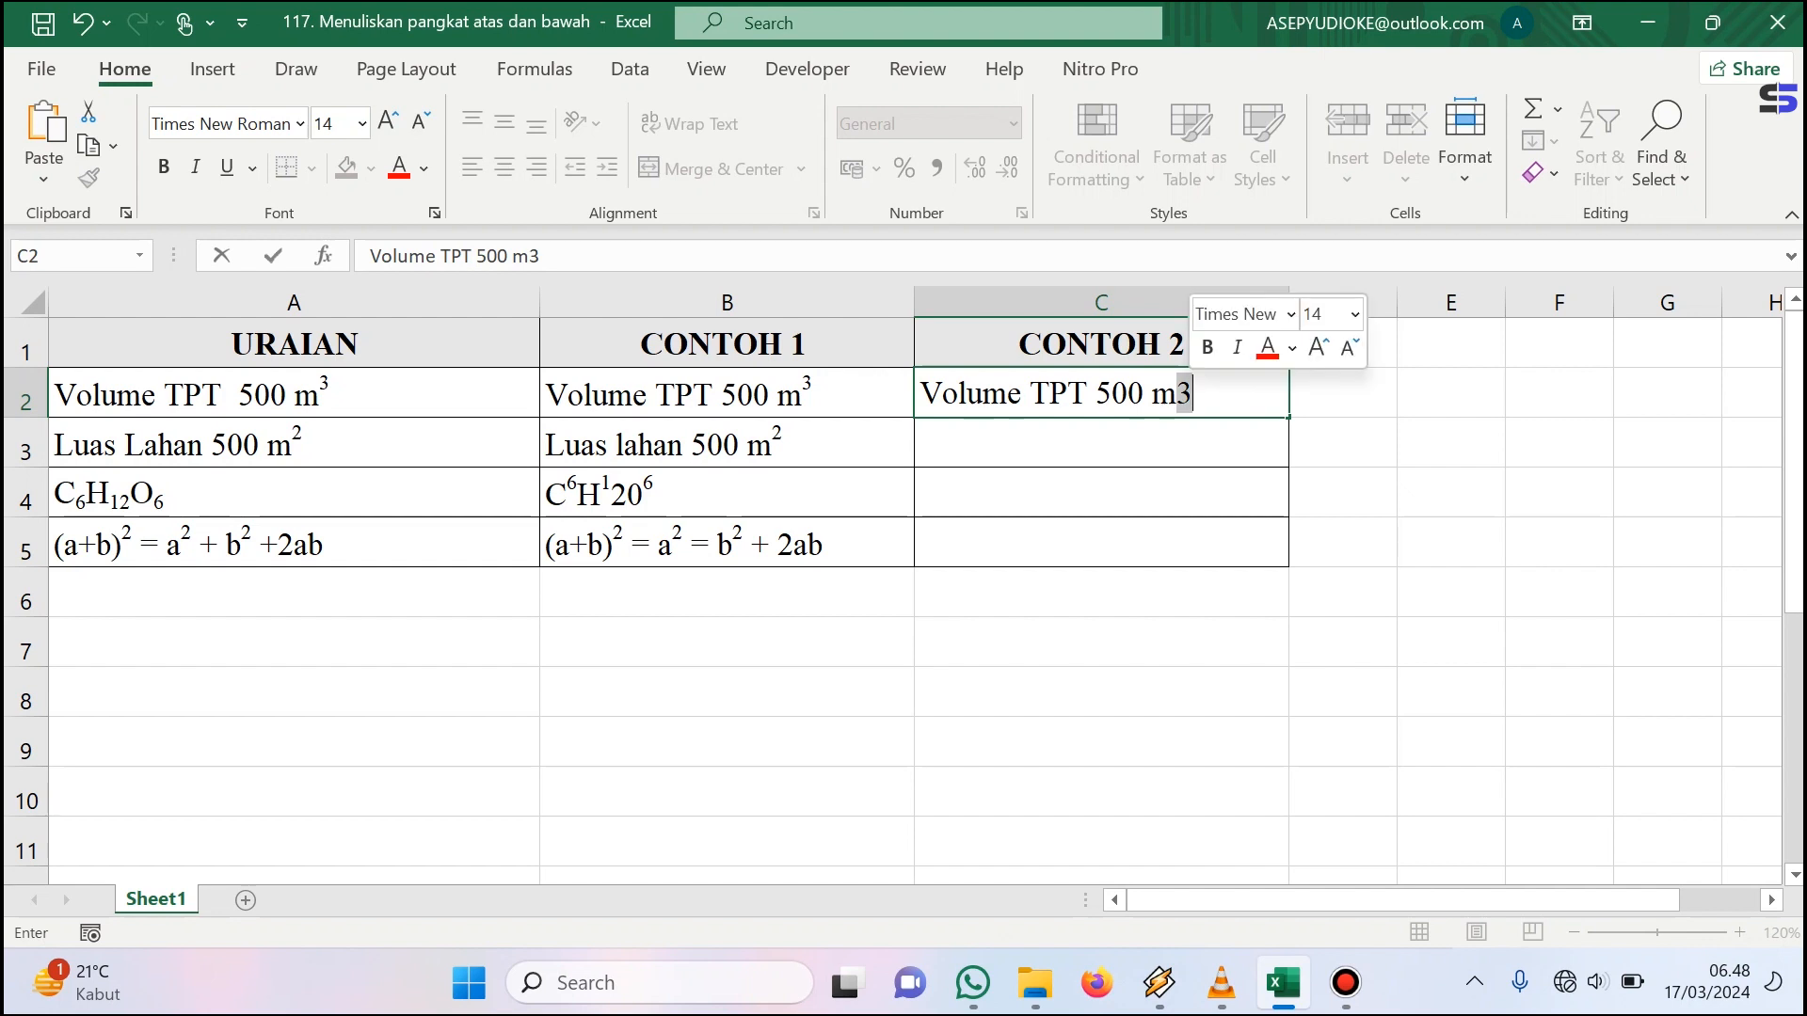
key(ctrl+1)
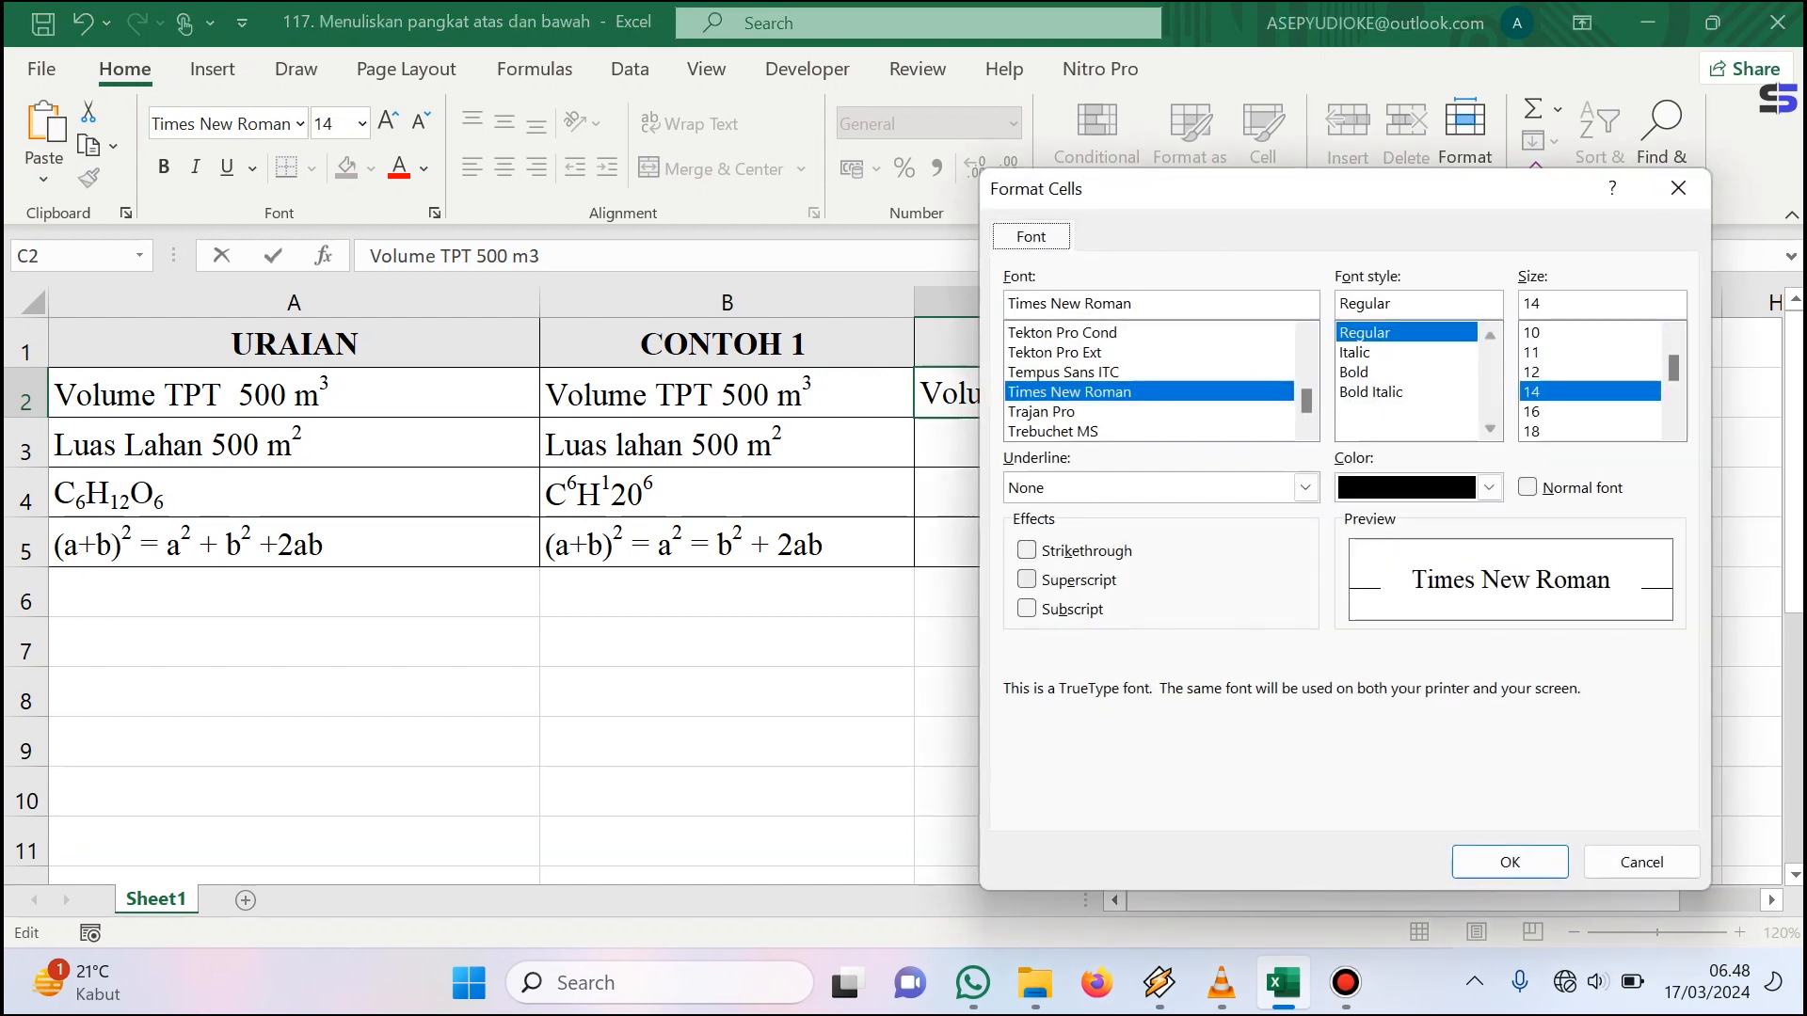
key(alt+e)
key(Return)
key(Return)
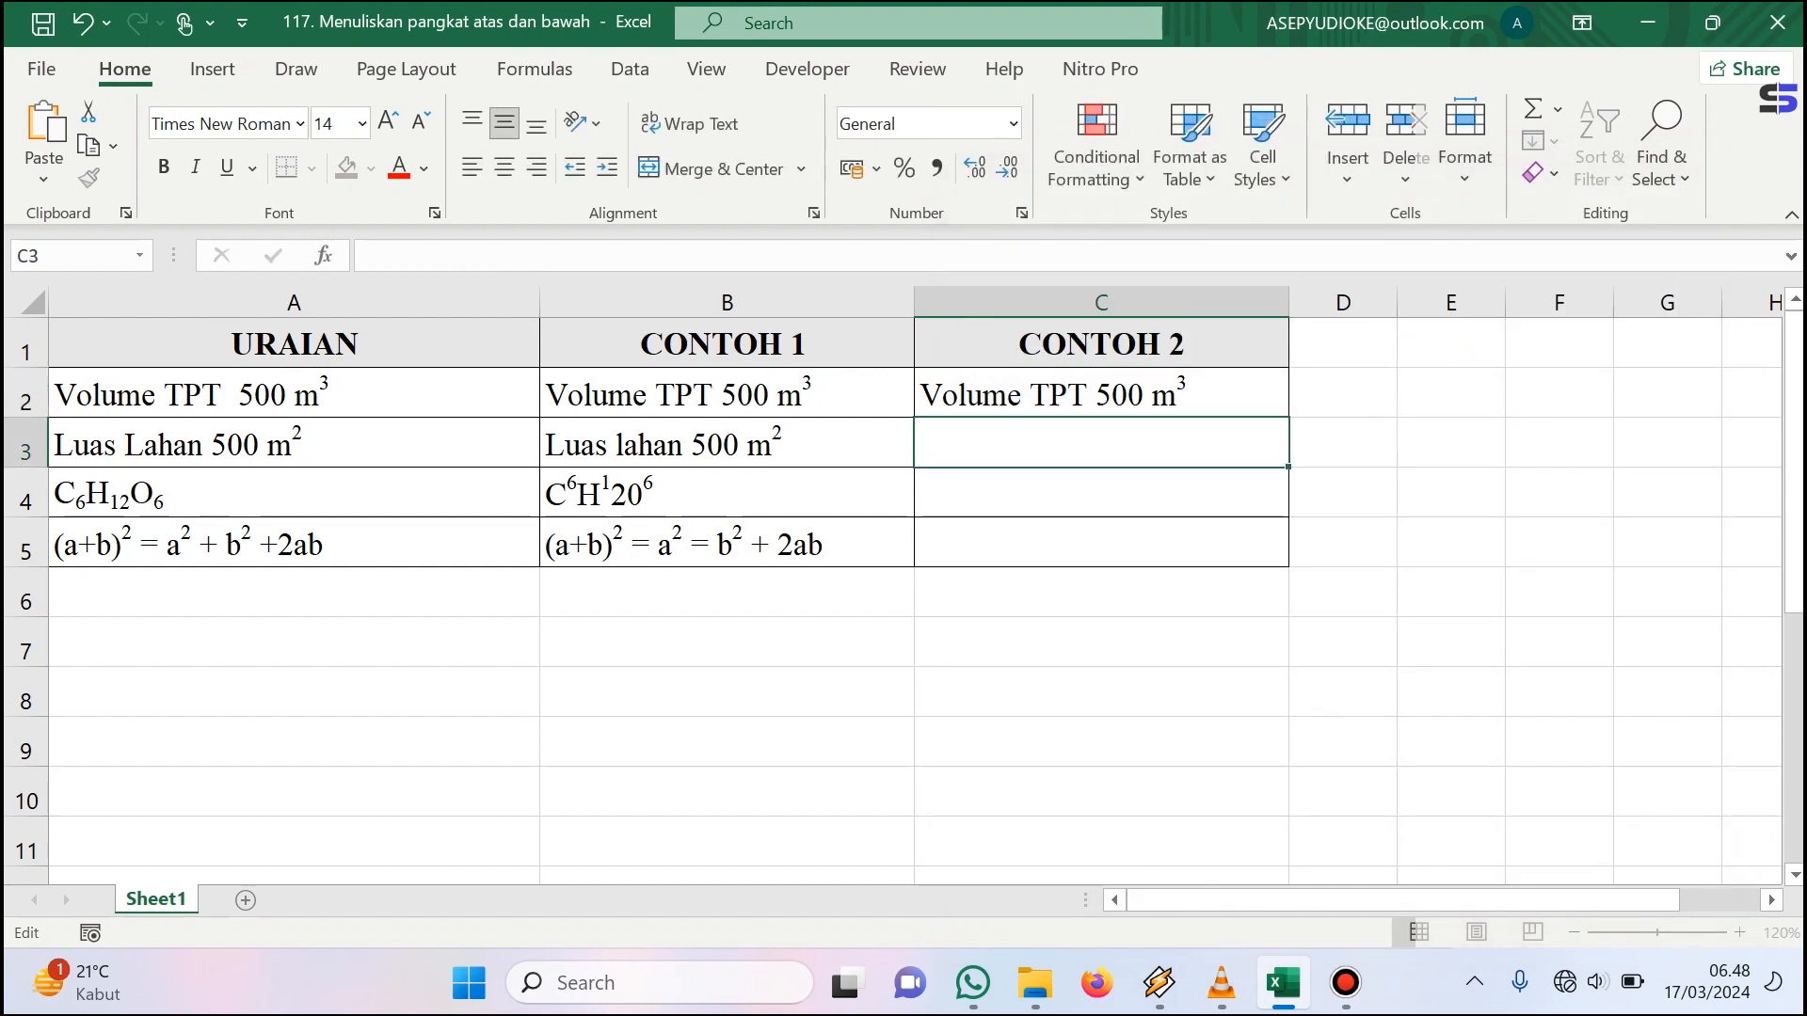
- Enter the text "Luas lahan 500 m2" in cell C3 and accept the Flash Fill suggestions for cells C4 and C5
text(Luas lahan 500 m2)
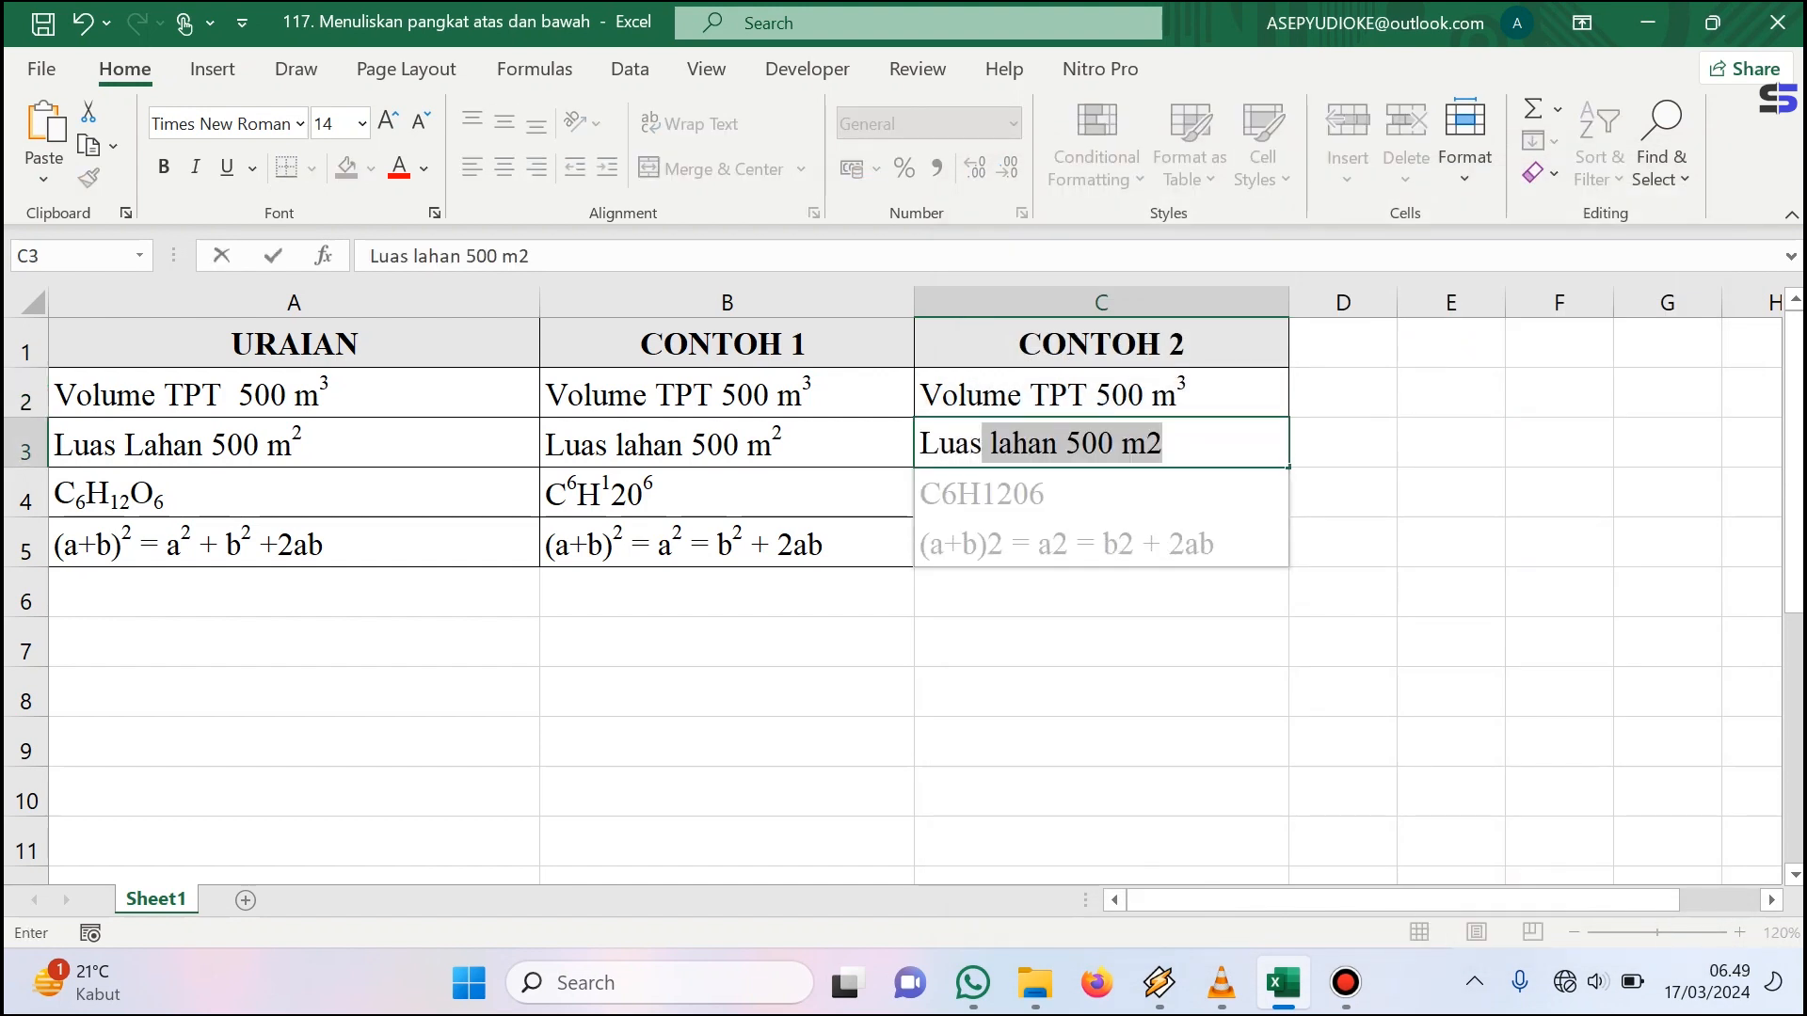
click(1450, 542)
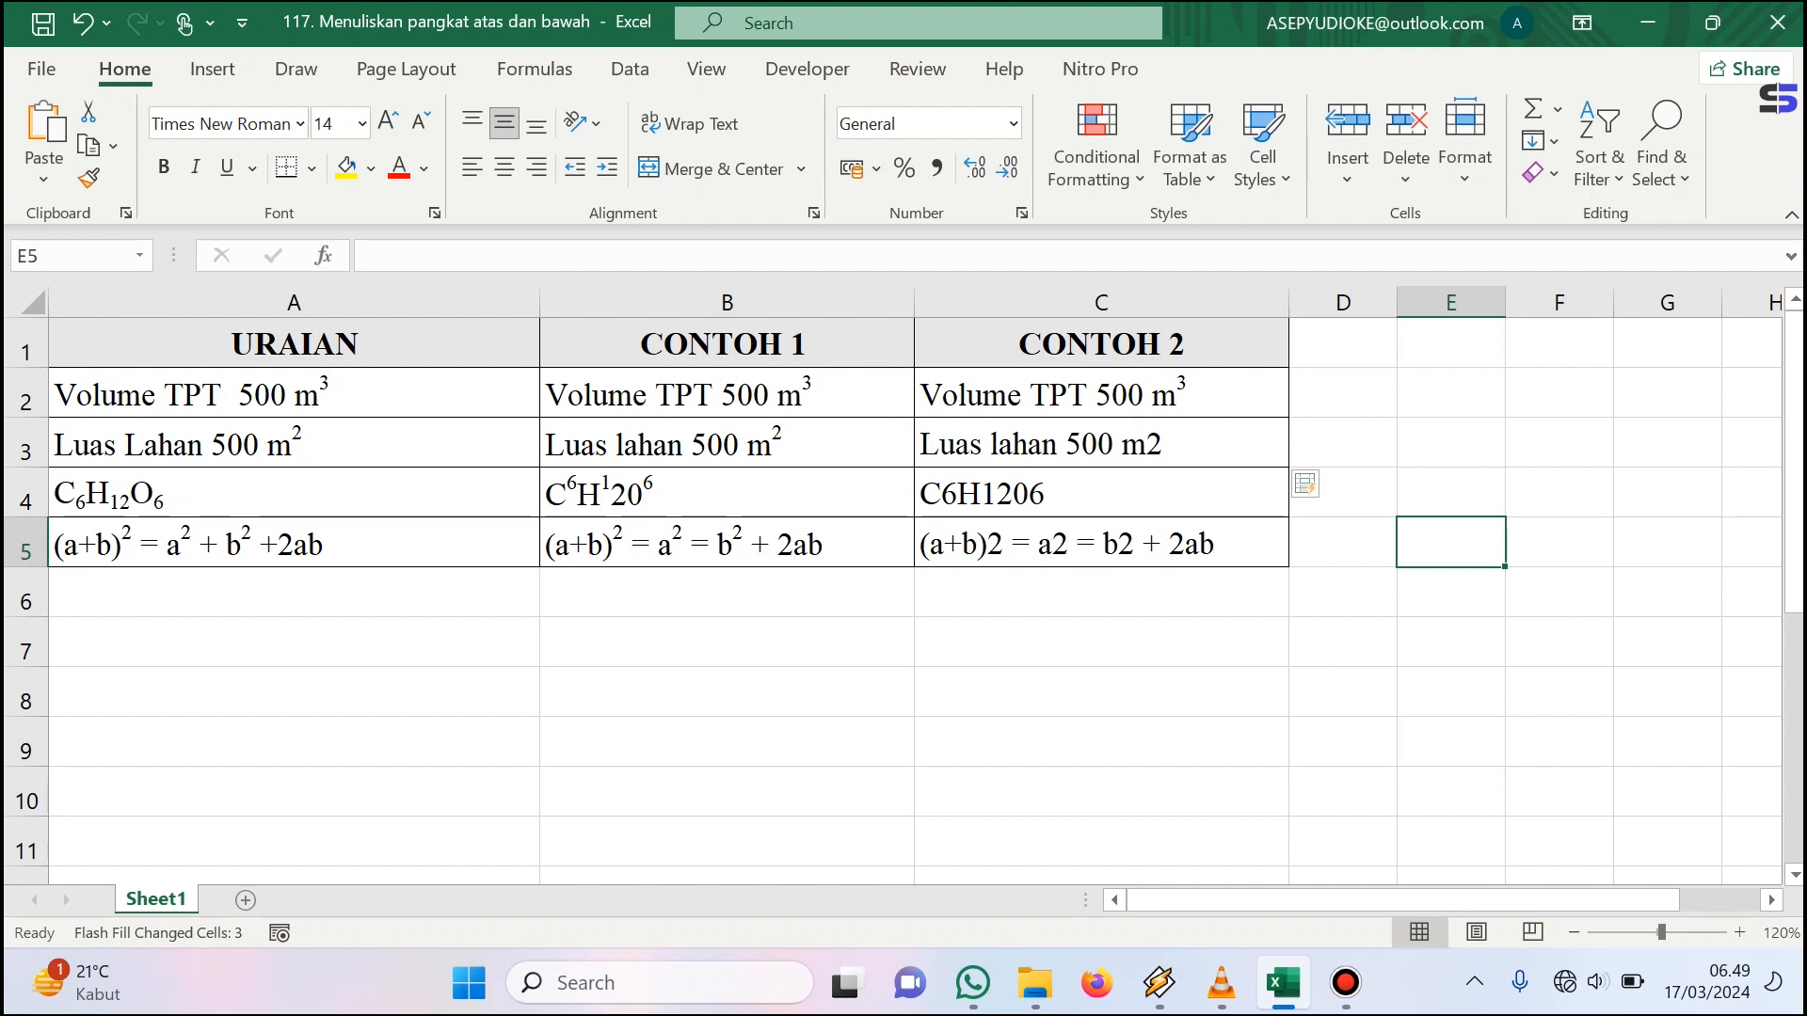
click(1101, 442)
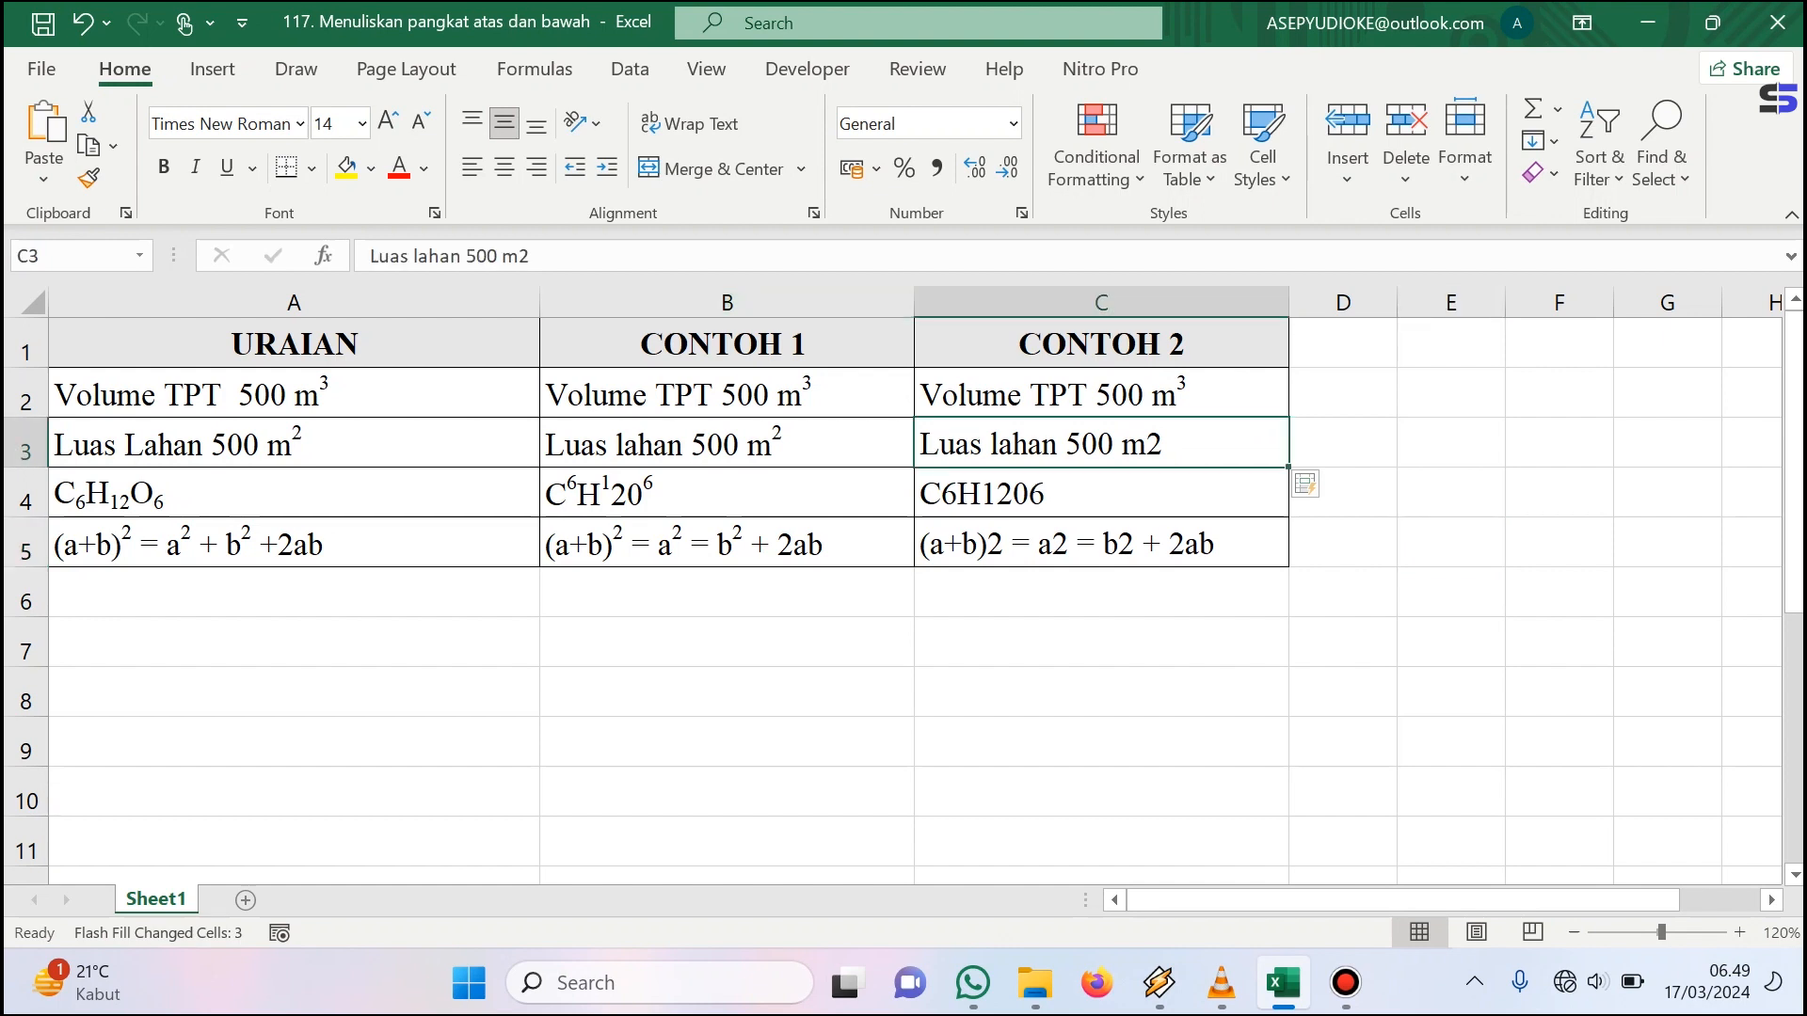
- Format only the 2 after the m in cell C3 as superscript
drag(530, 256, 522, 256)
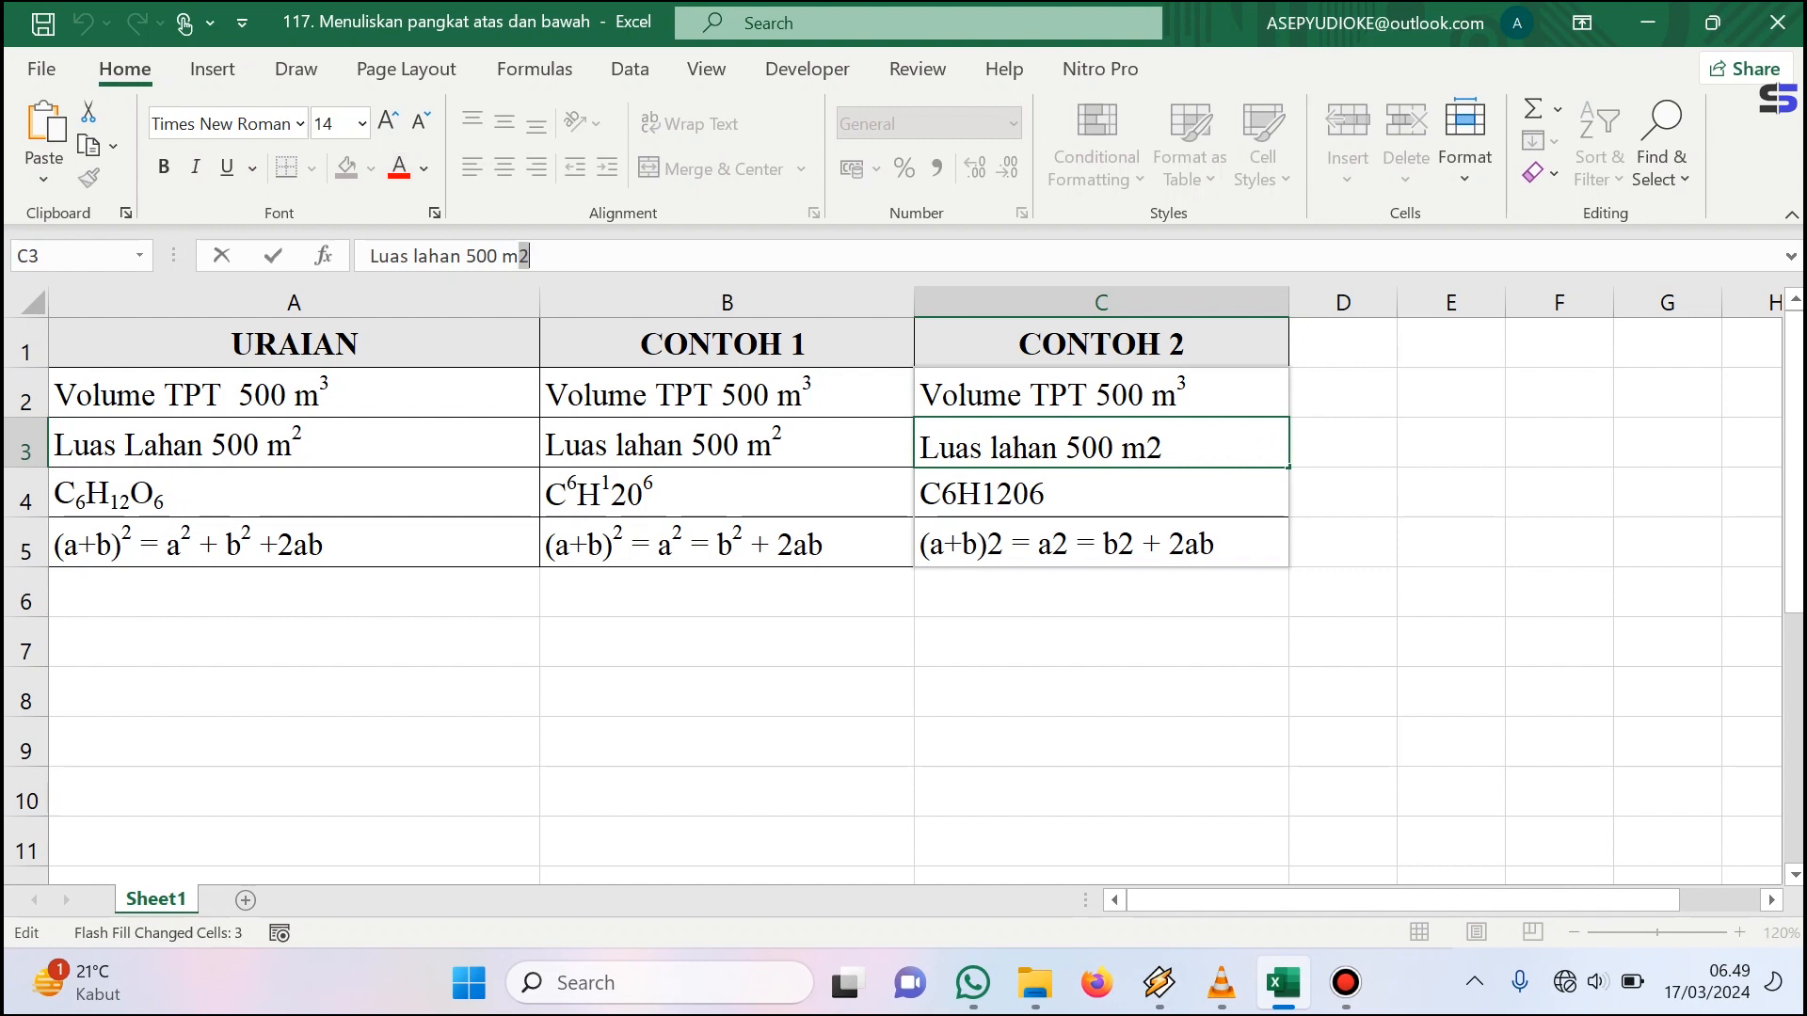
key(ctrl+1)
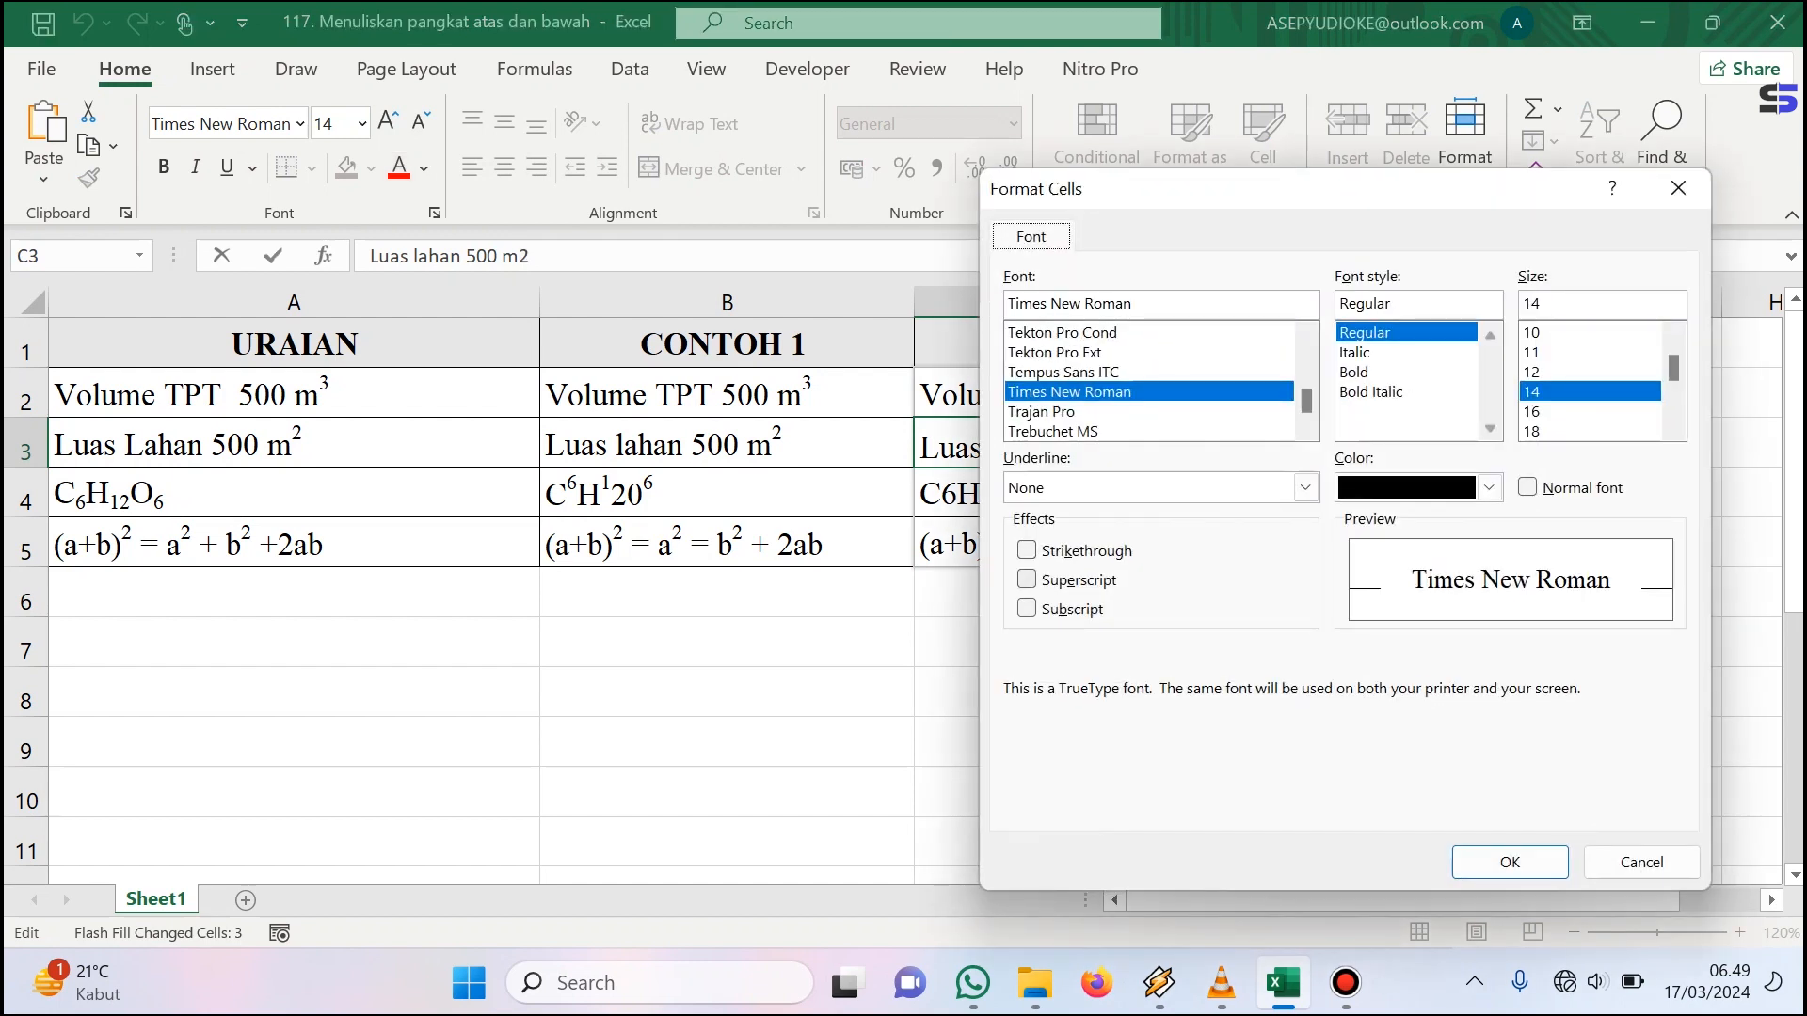
key(alt+e)
key(Return)
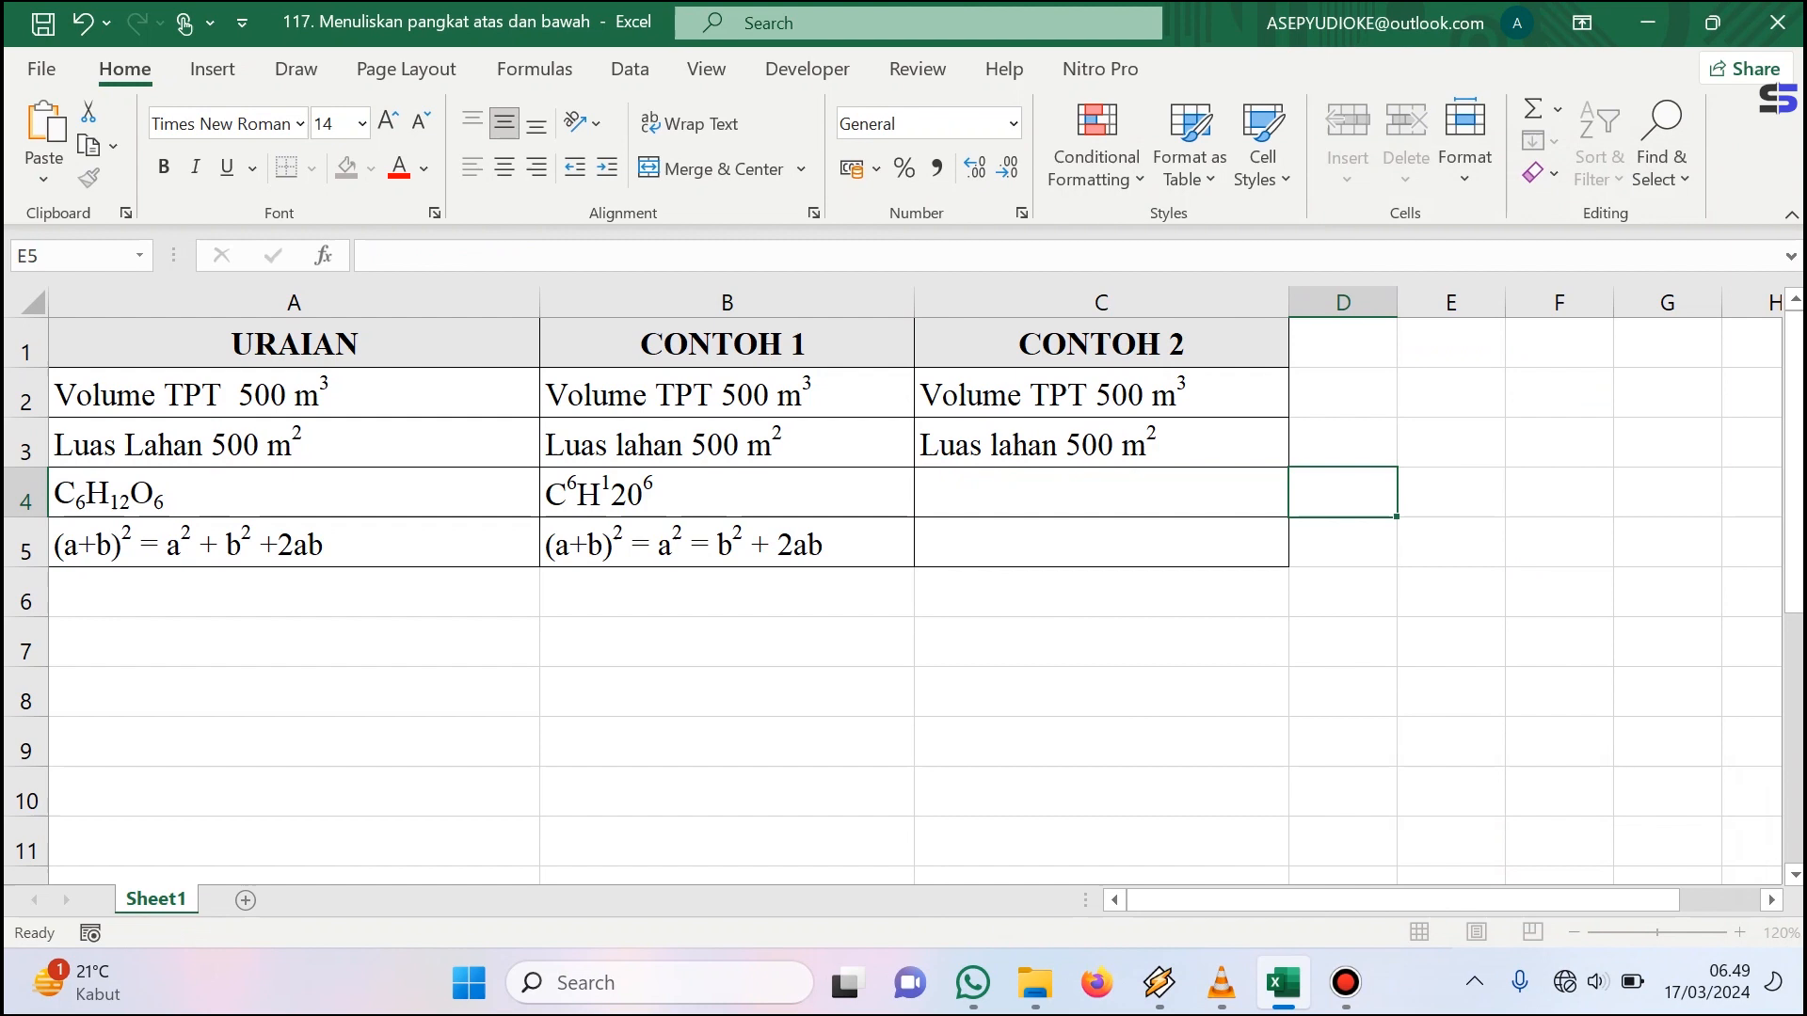
key(Return)
- Start cell C4 with the text "C6" and format its 6 as subscript
text(C)
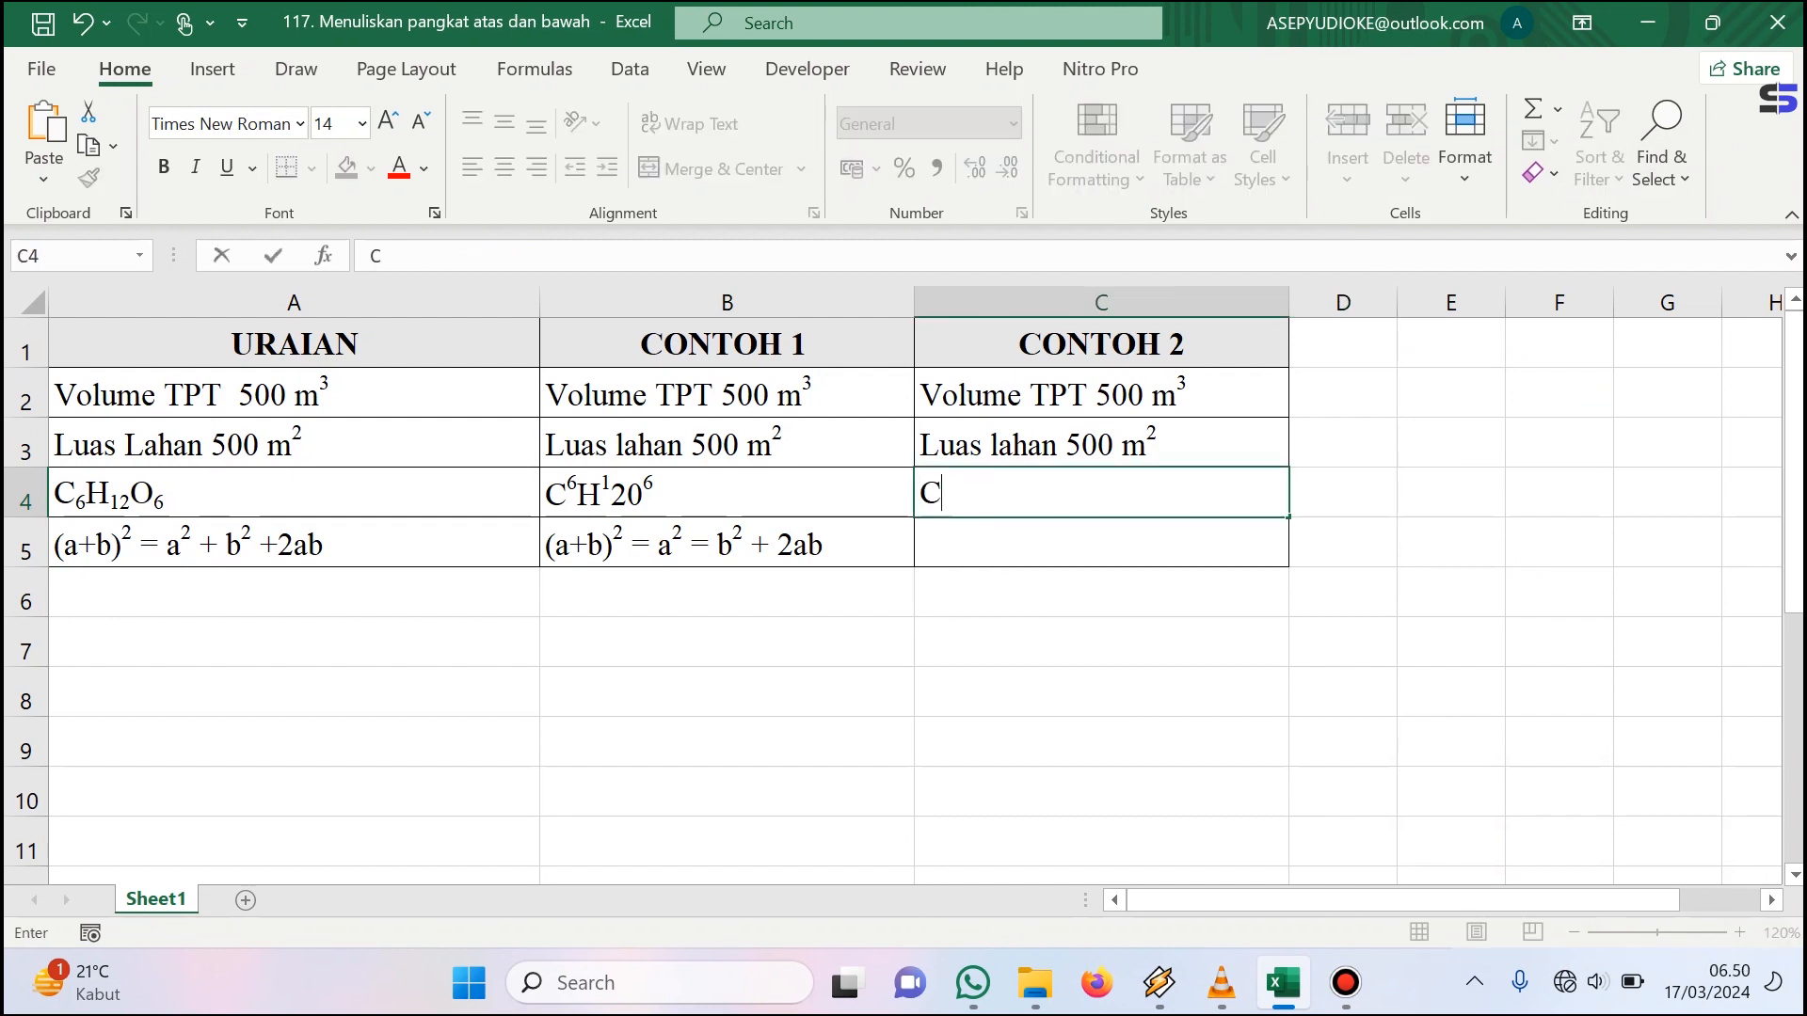
text(6)
drag(958, 493, 941, 494)
key(ctrl+1)
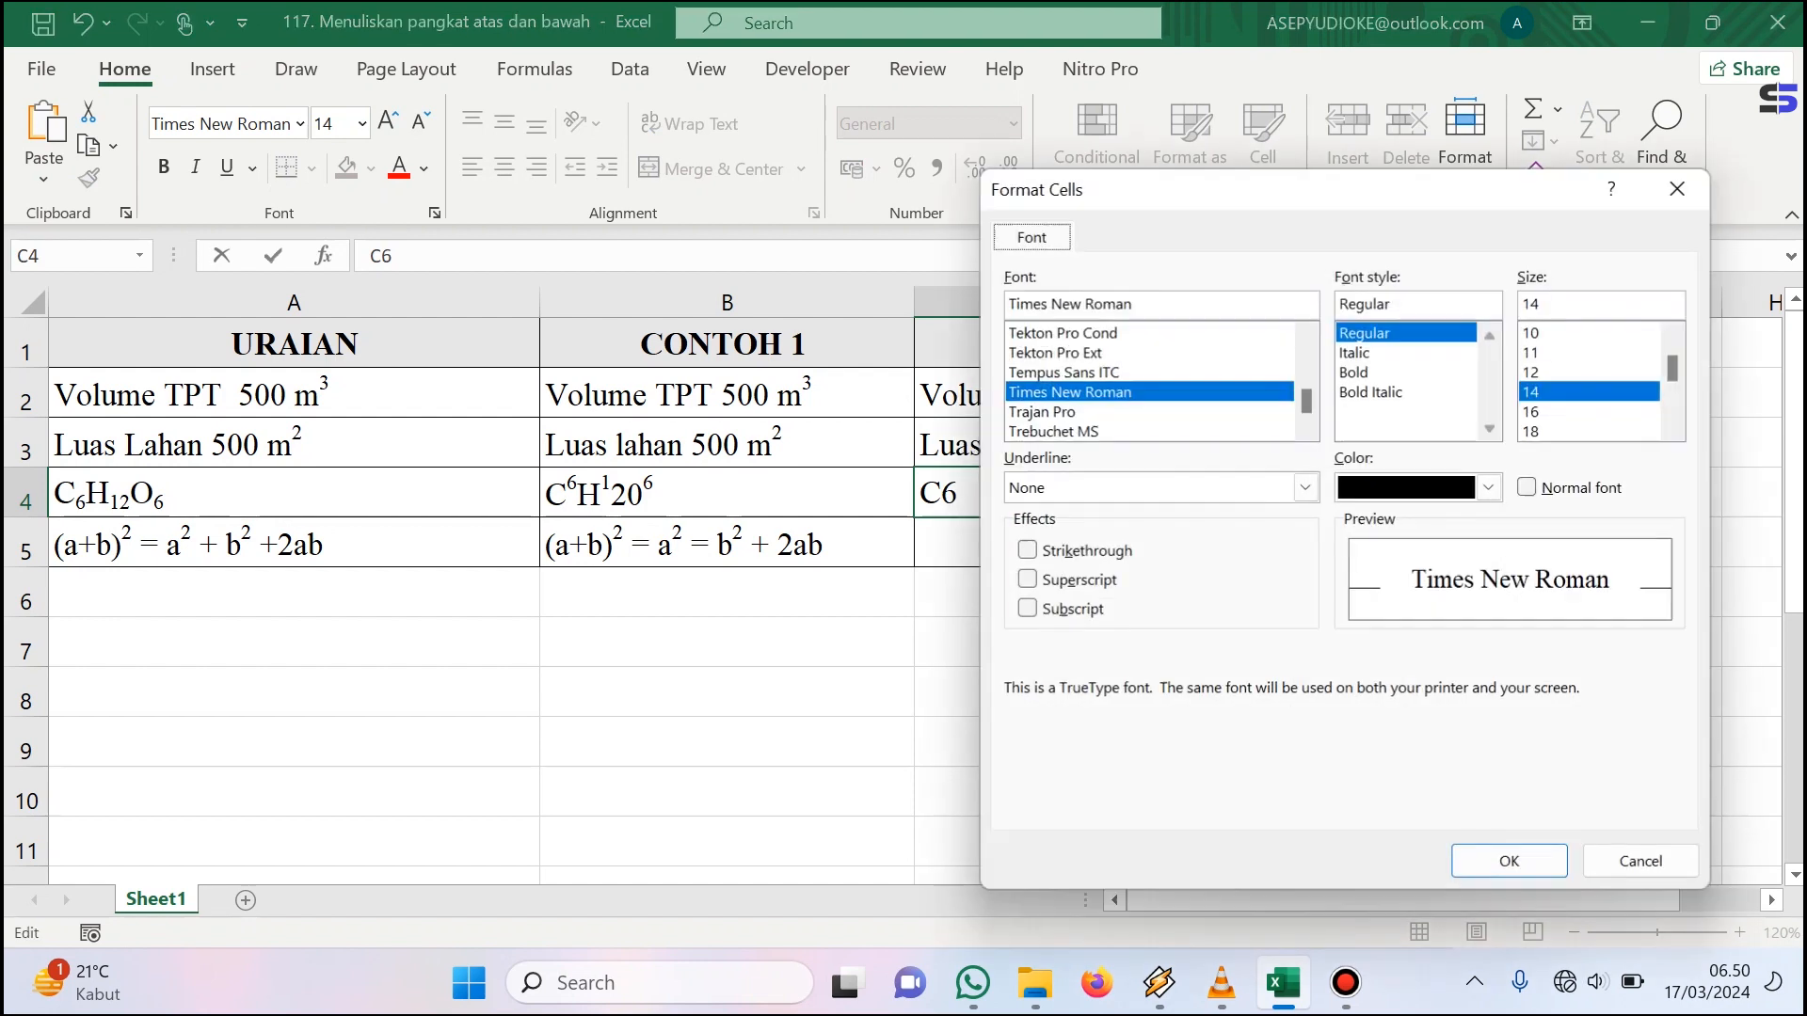
key(alt+b)
key(Return)
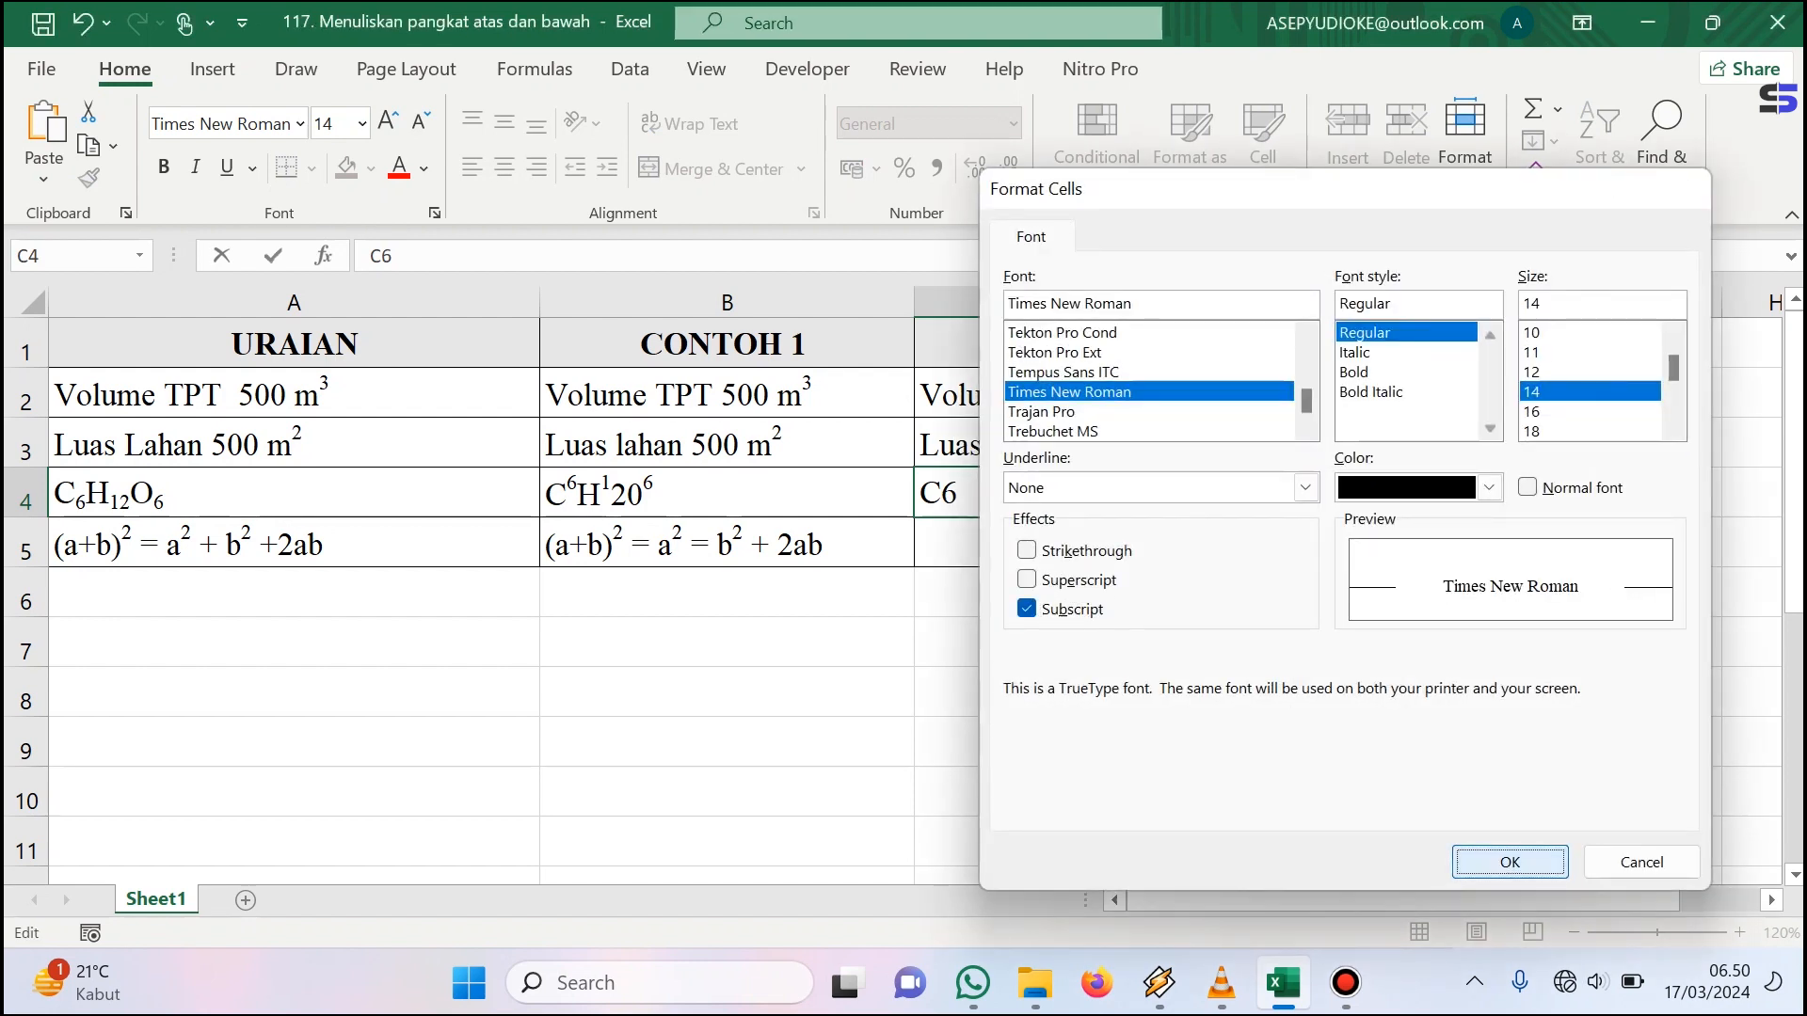
- Turn off subscript at the insertion point after C6 in cell C4 so added text is normal
click(952, 496)
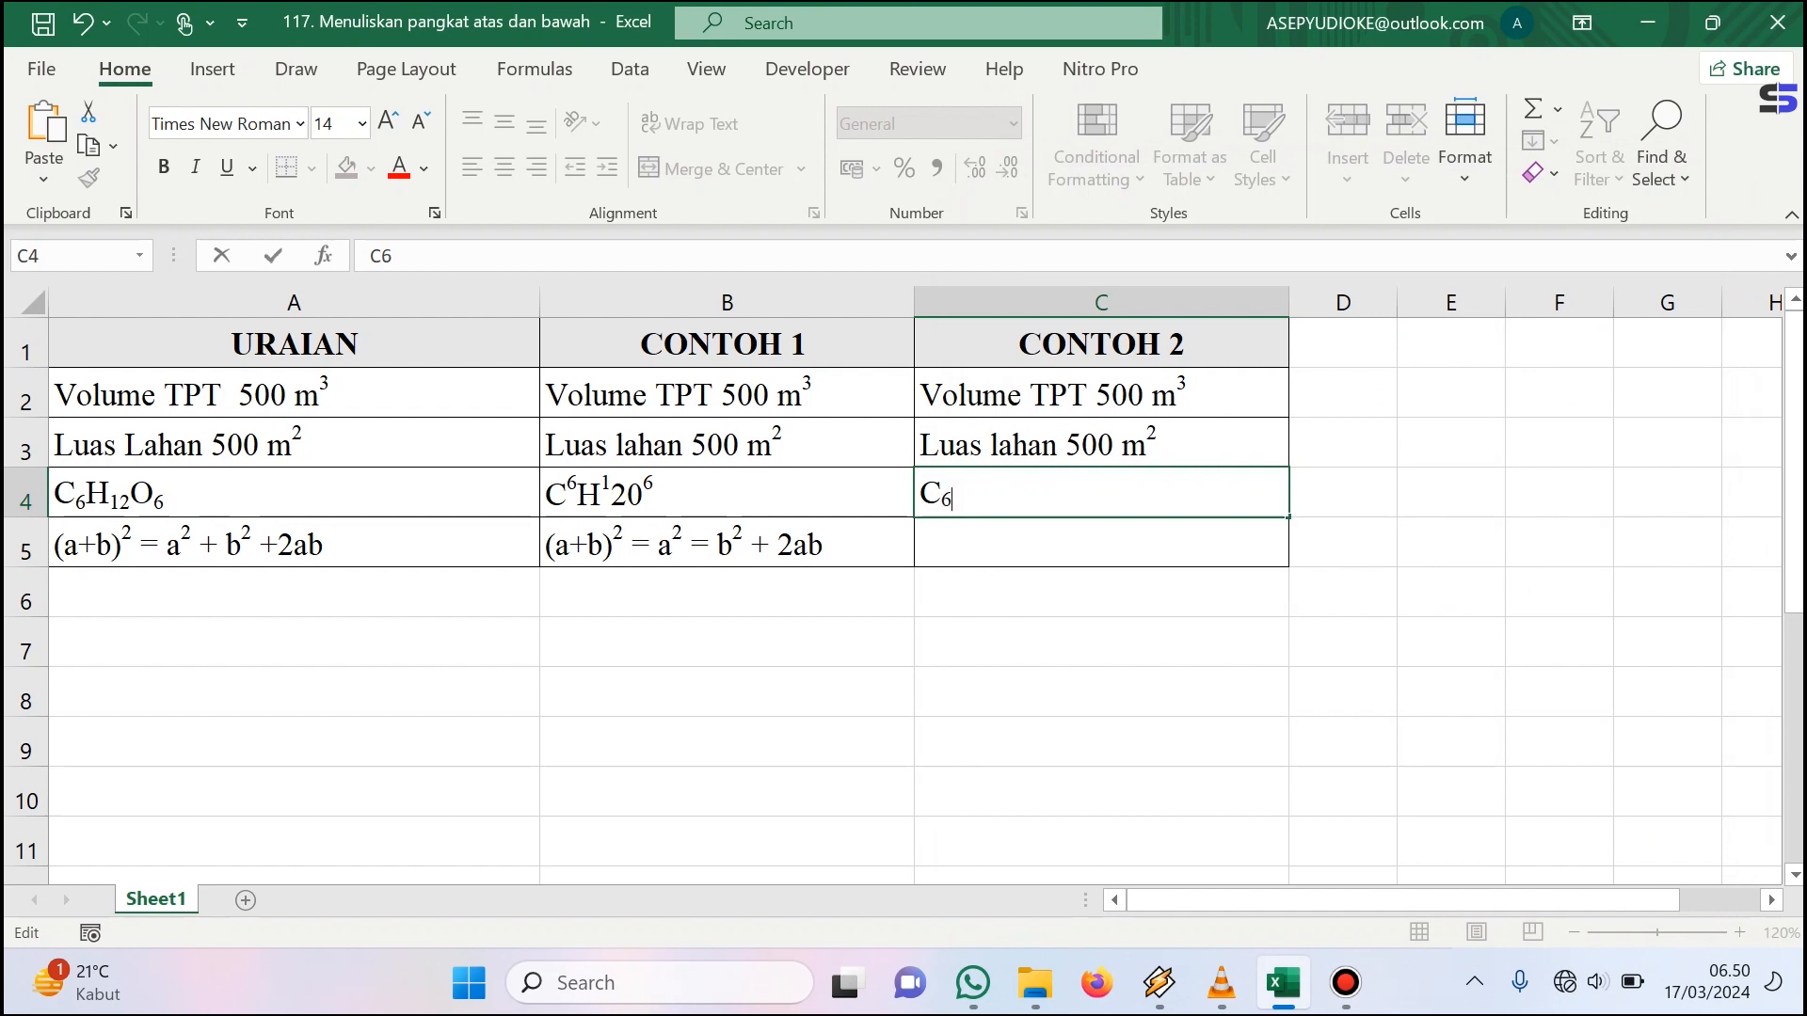
key(ctrl+1)
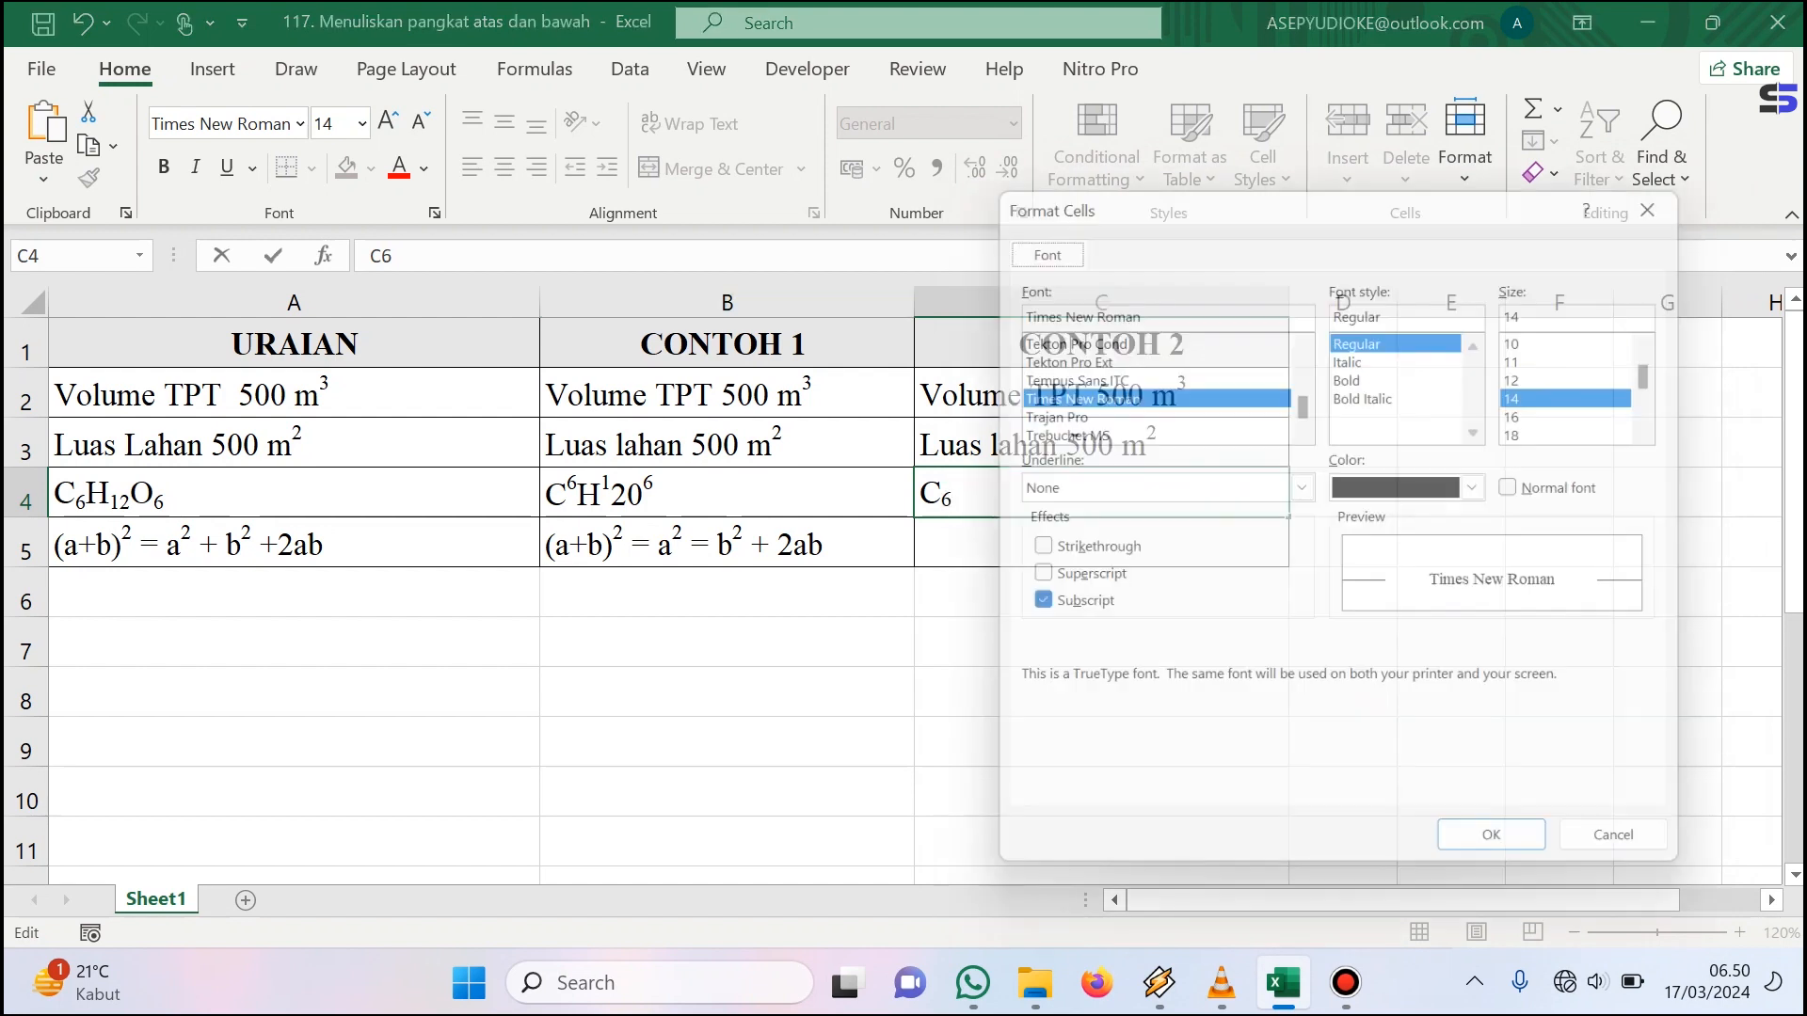
key(alt+b)
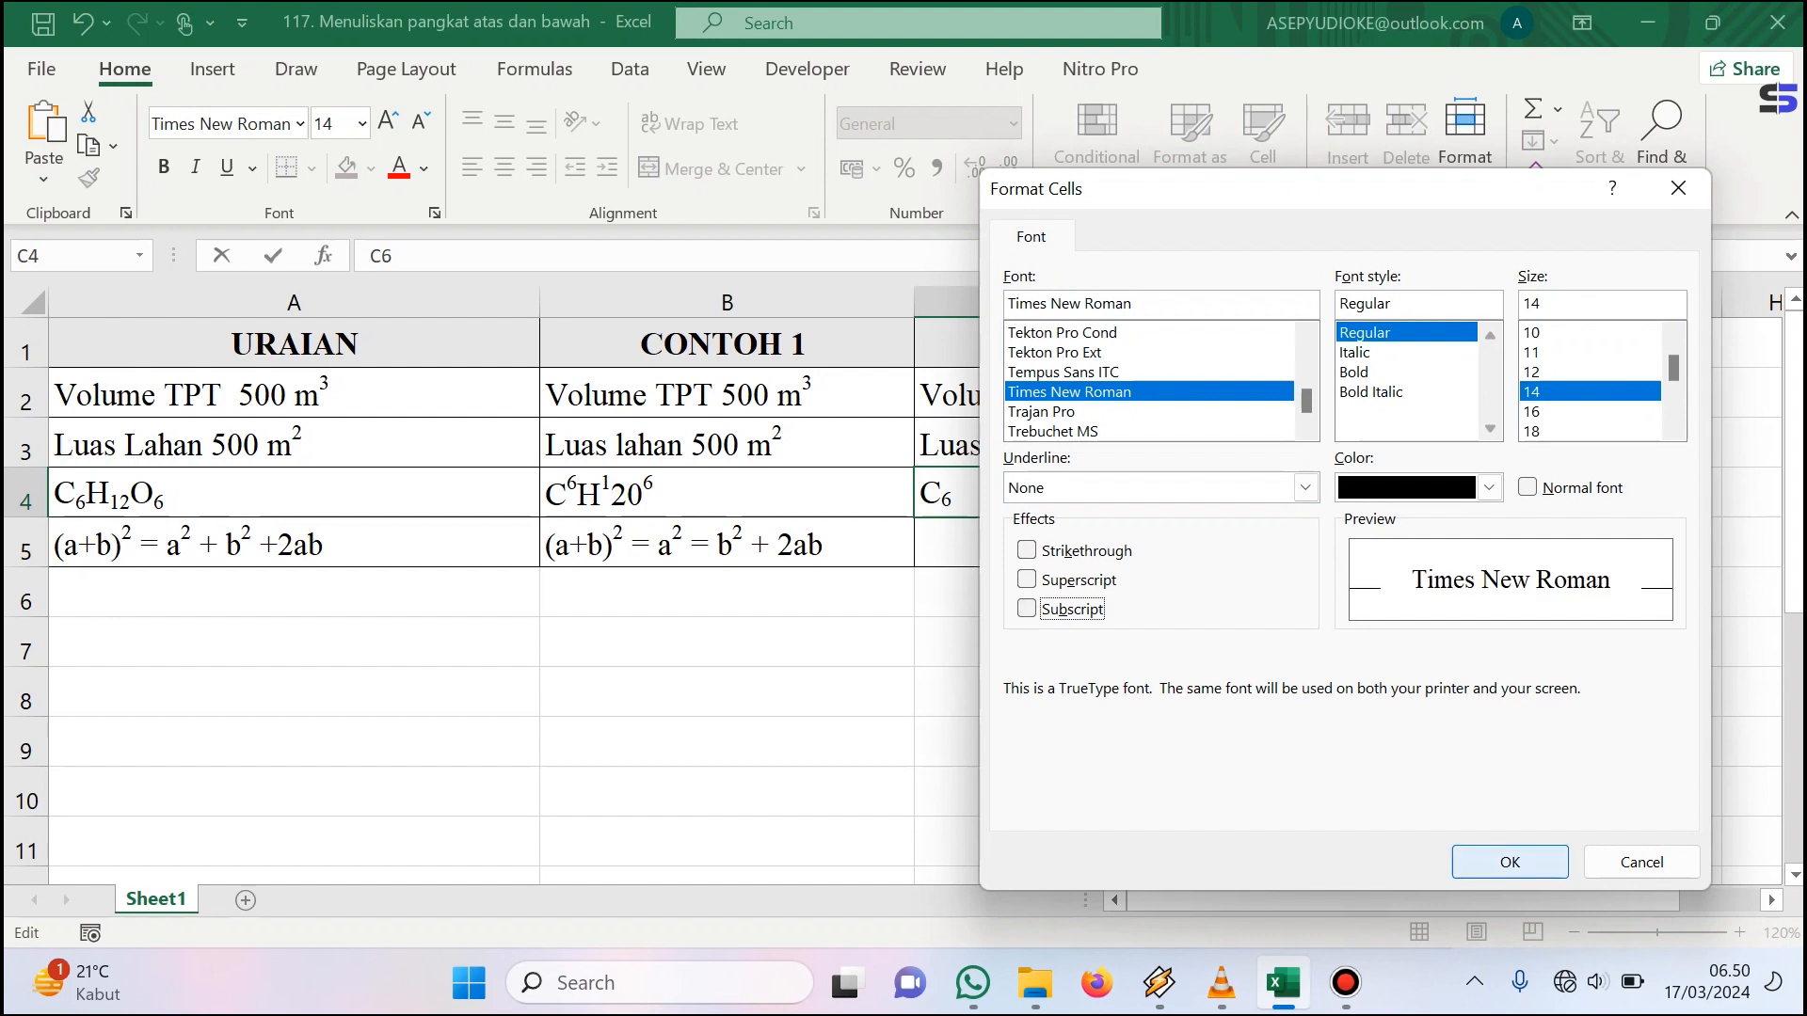
key(Return)
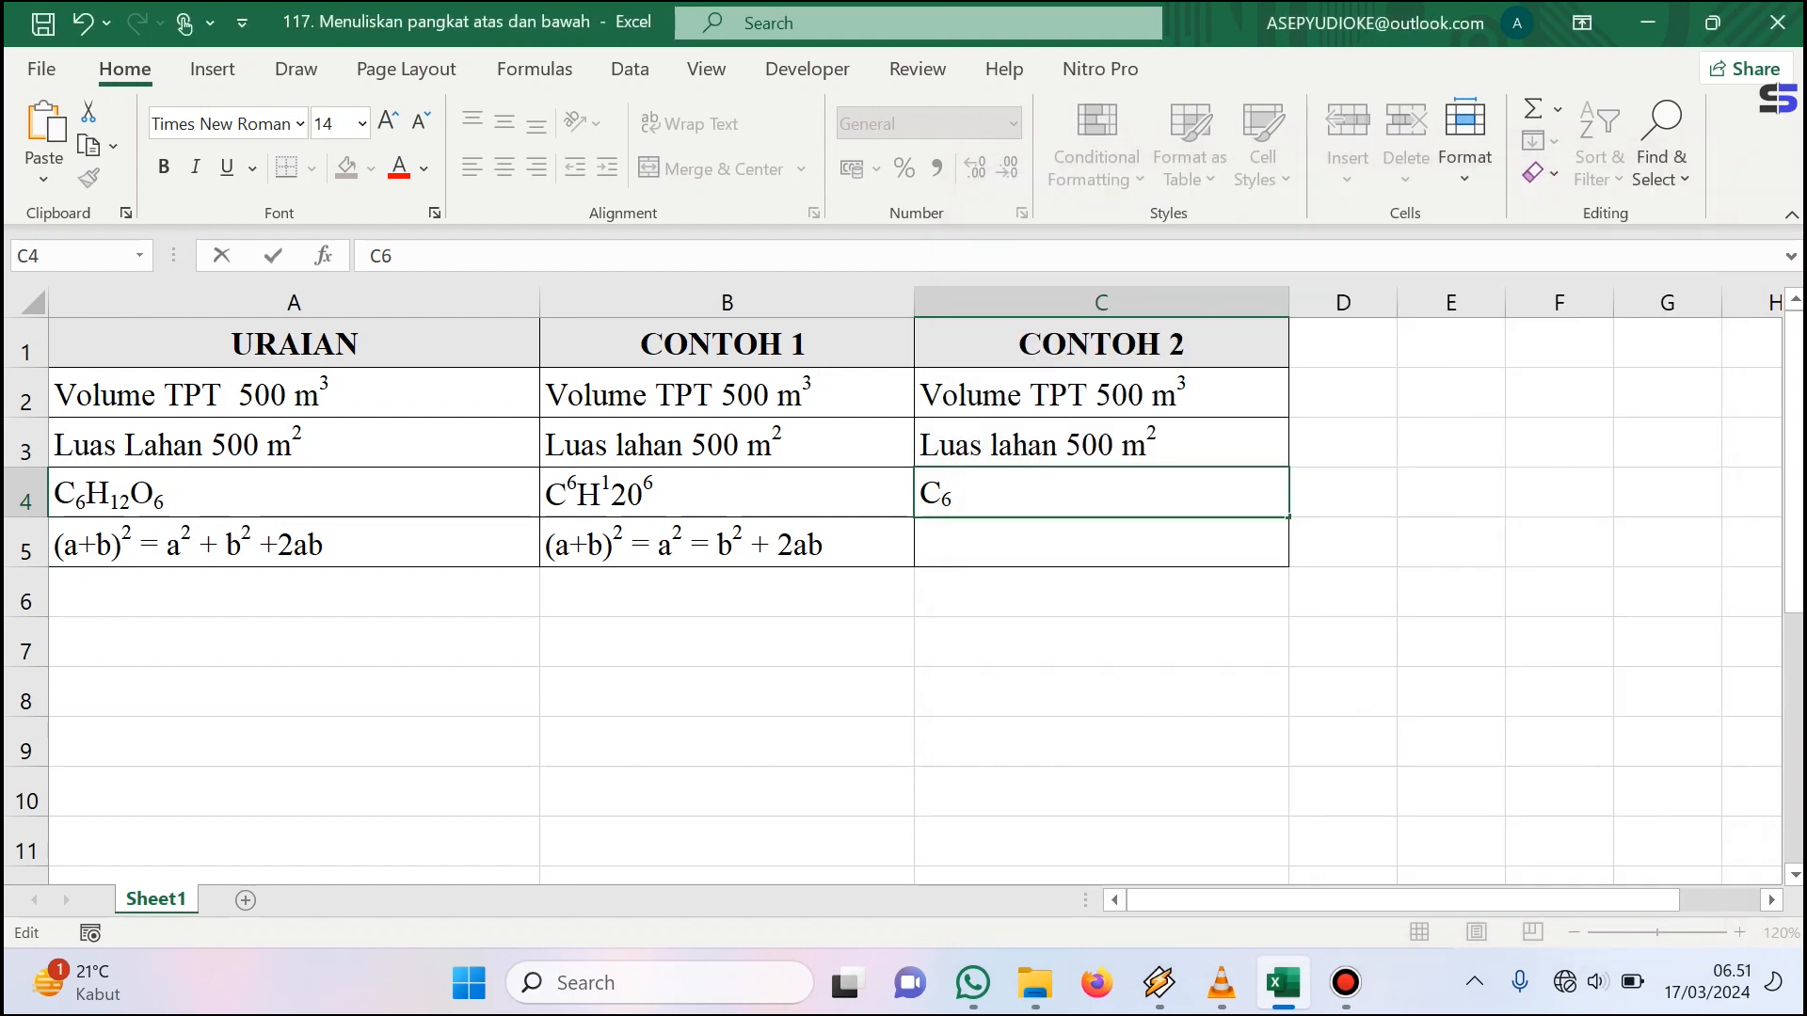
- Append "H12" to the formula in cell C4 and format its 12 as subscript
text(H12)
key(Left)
key(Left)
key(shift+Right)
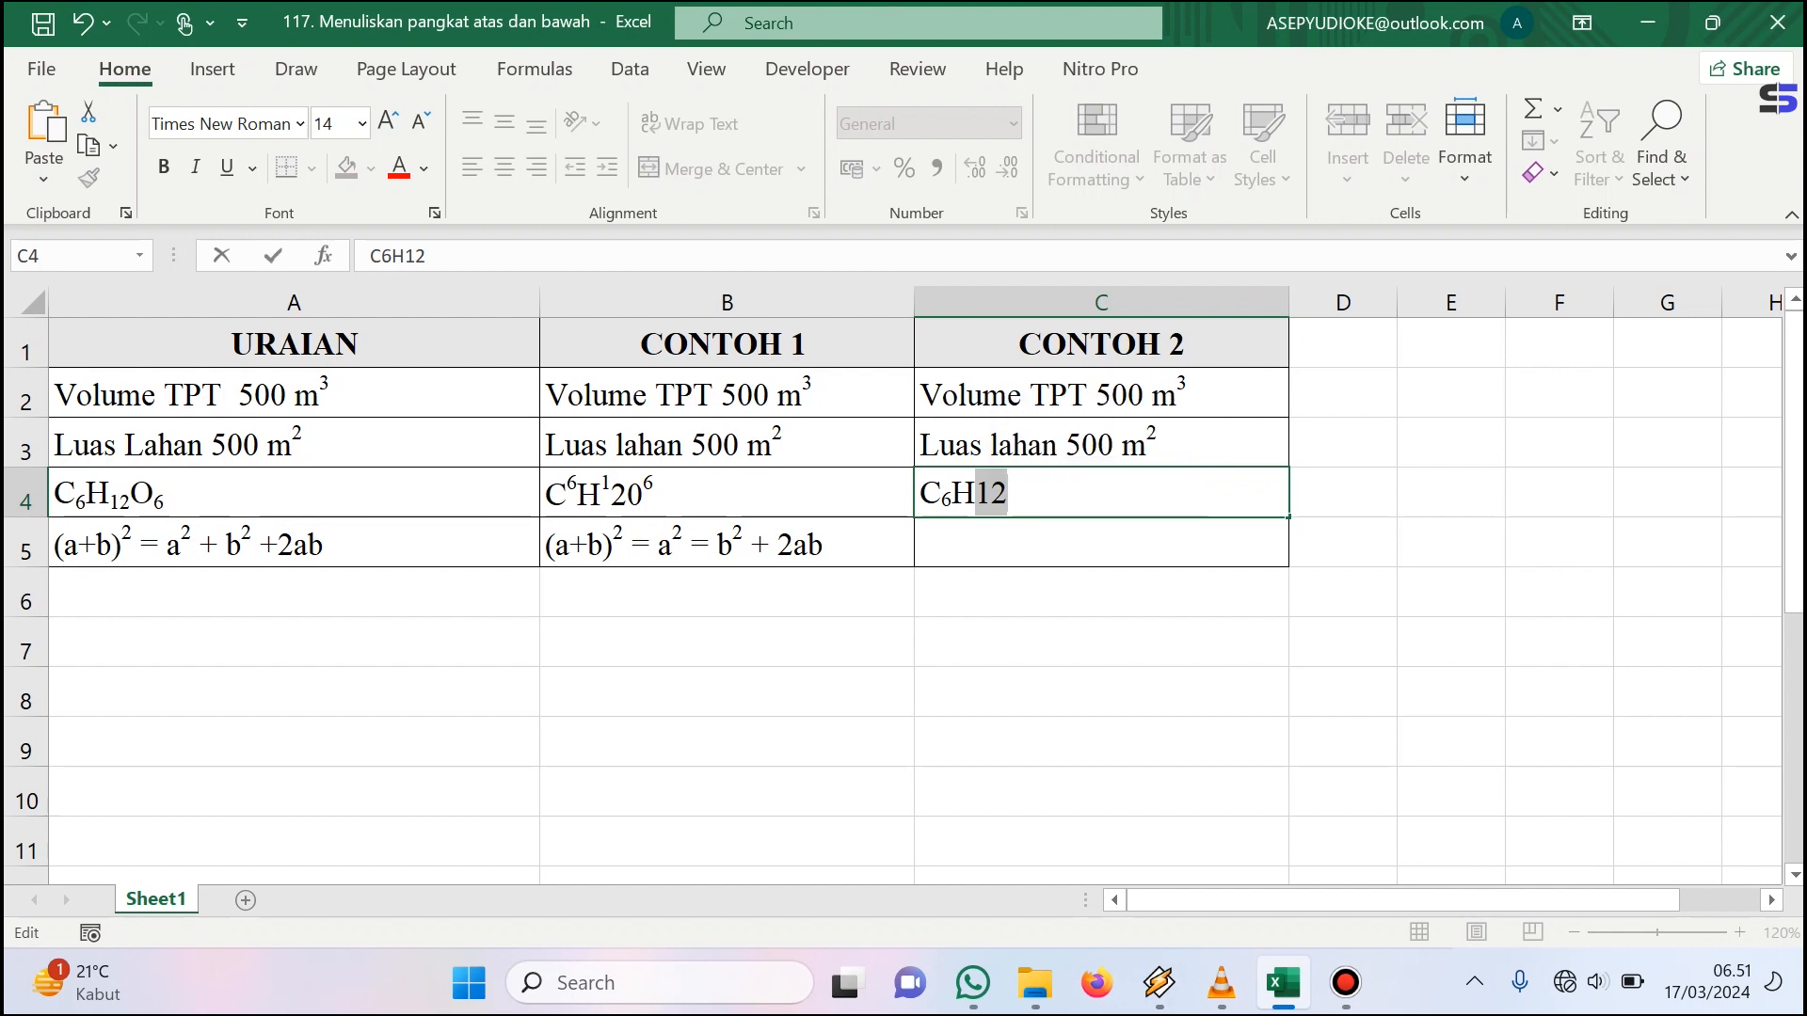
key(ctrl+1)
key(alt+b)
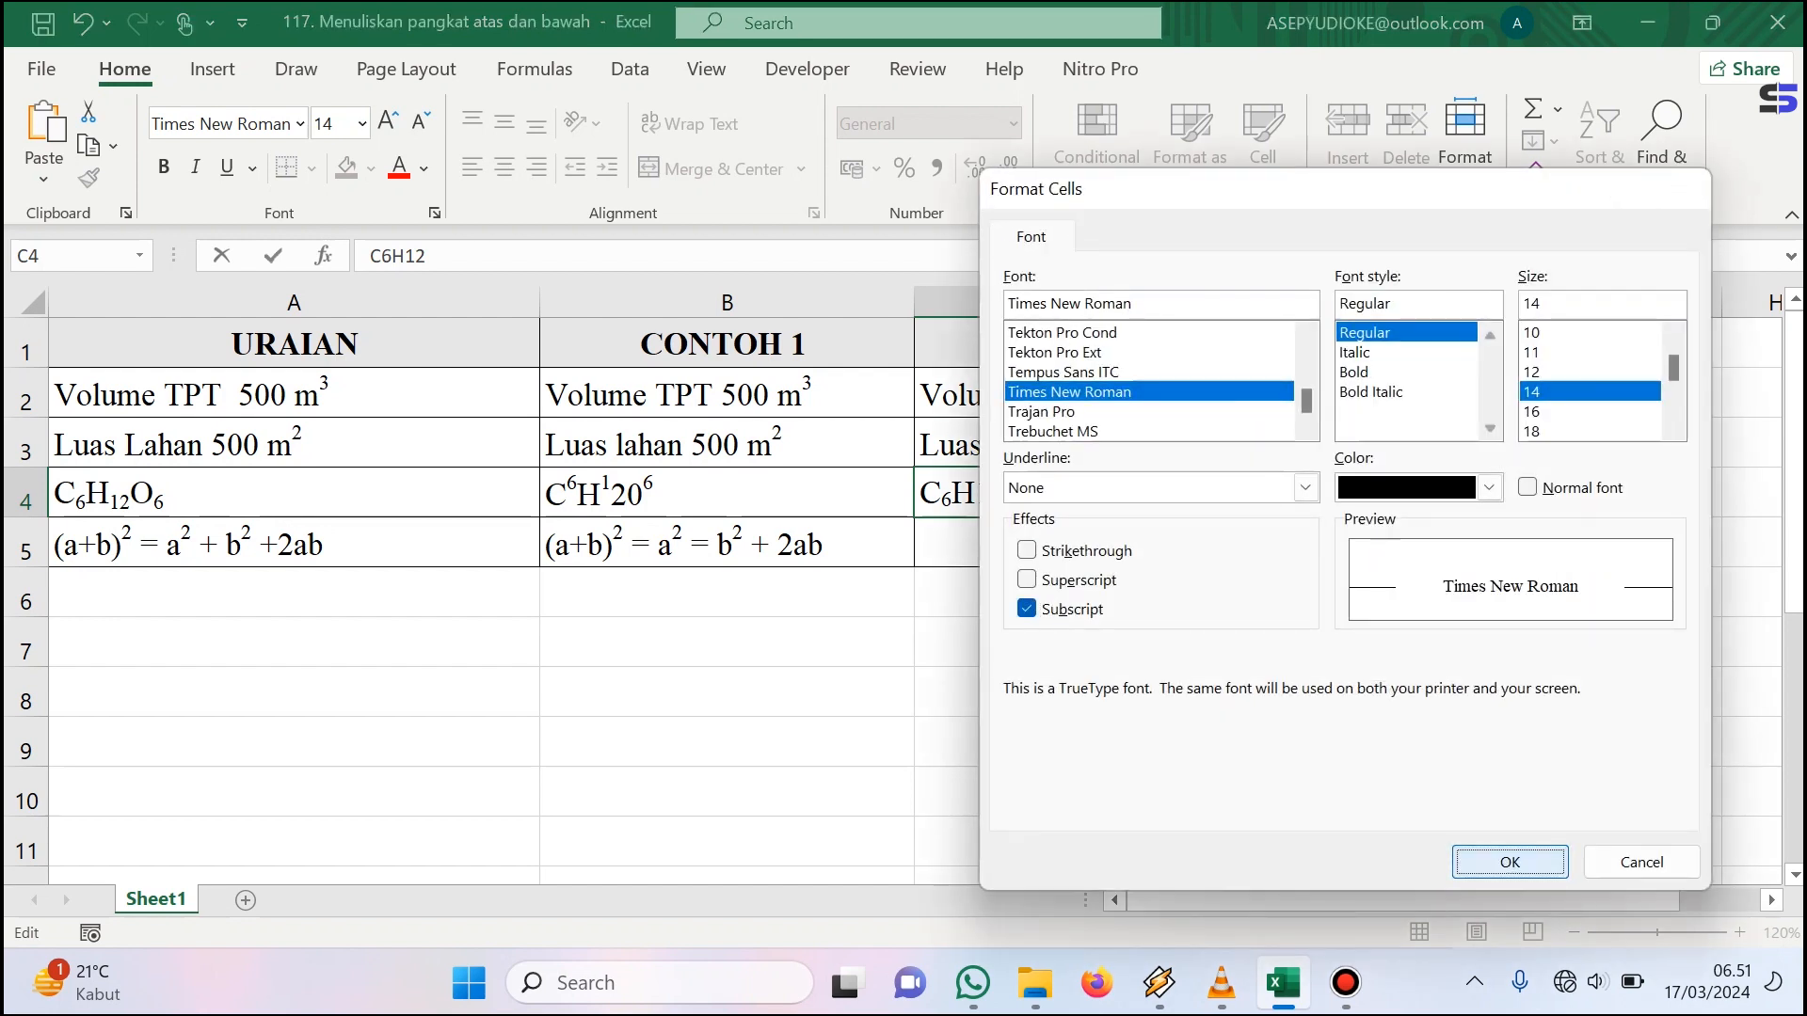
key(Return)
key(Right)
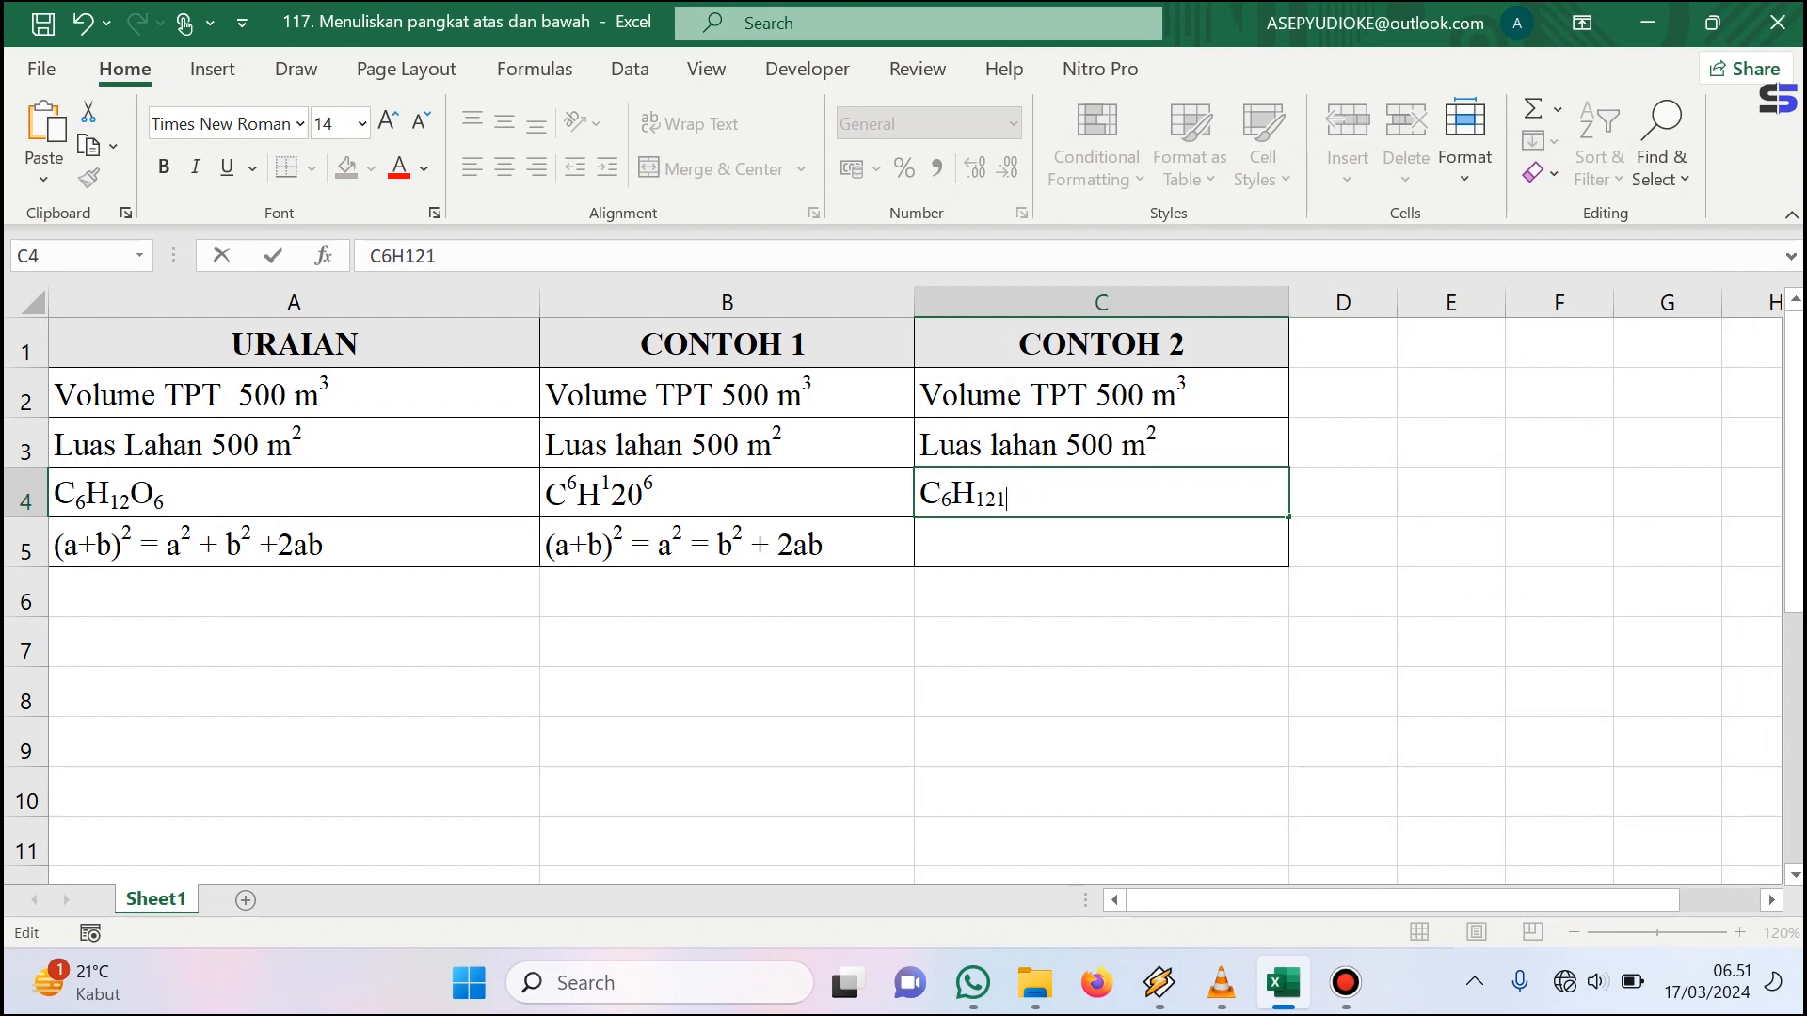
text(1)
key(ctrl+1)
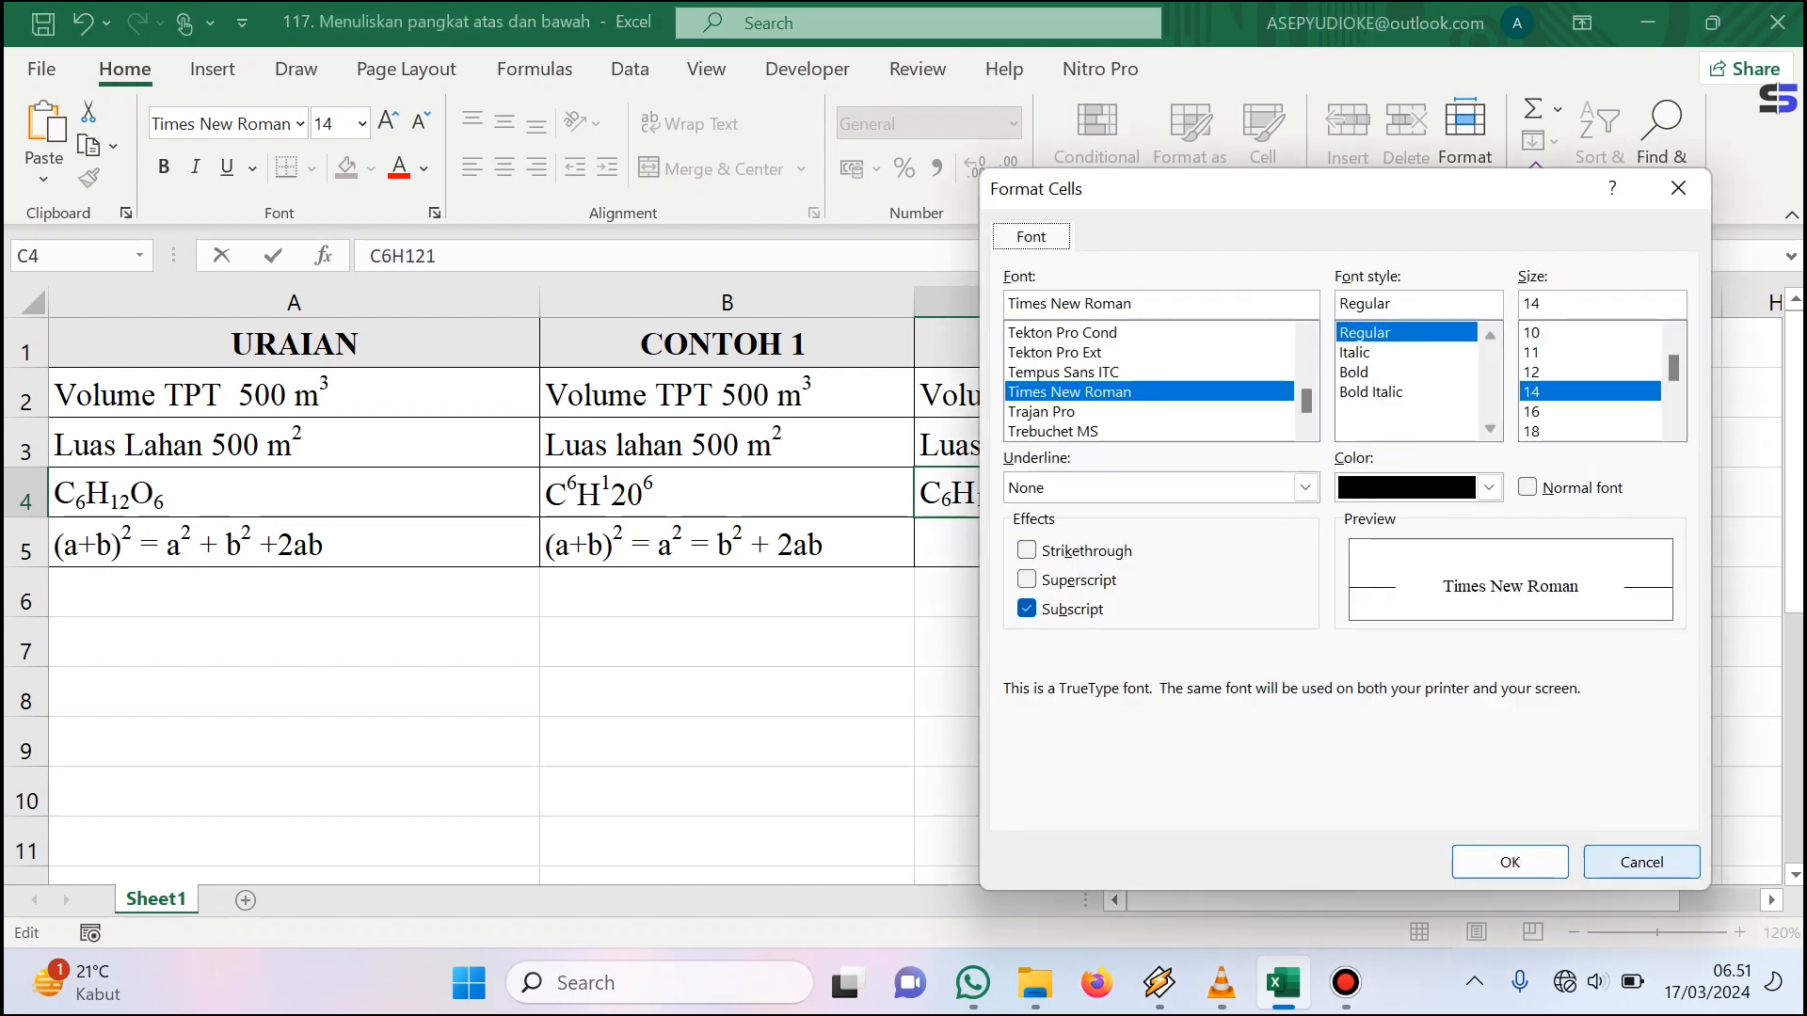
key(Return)
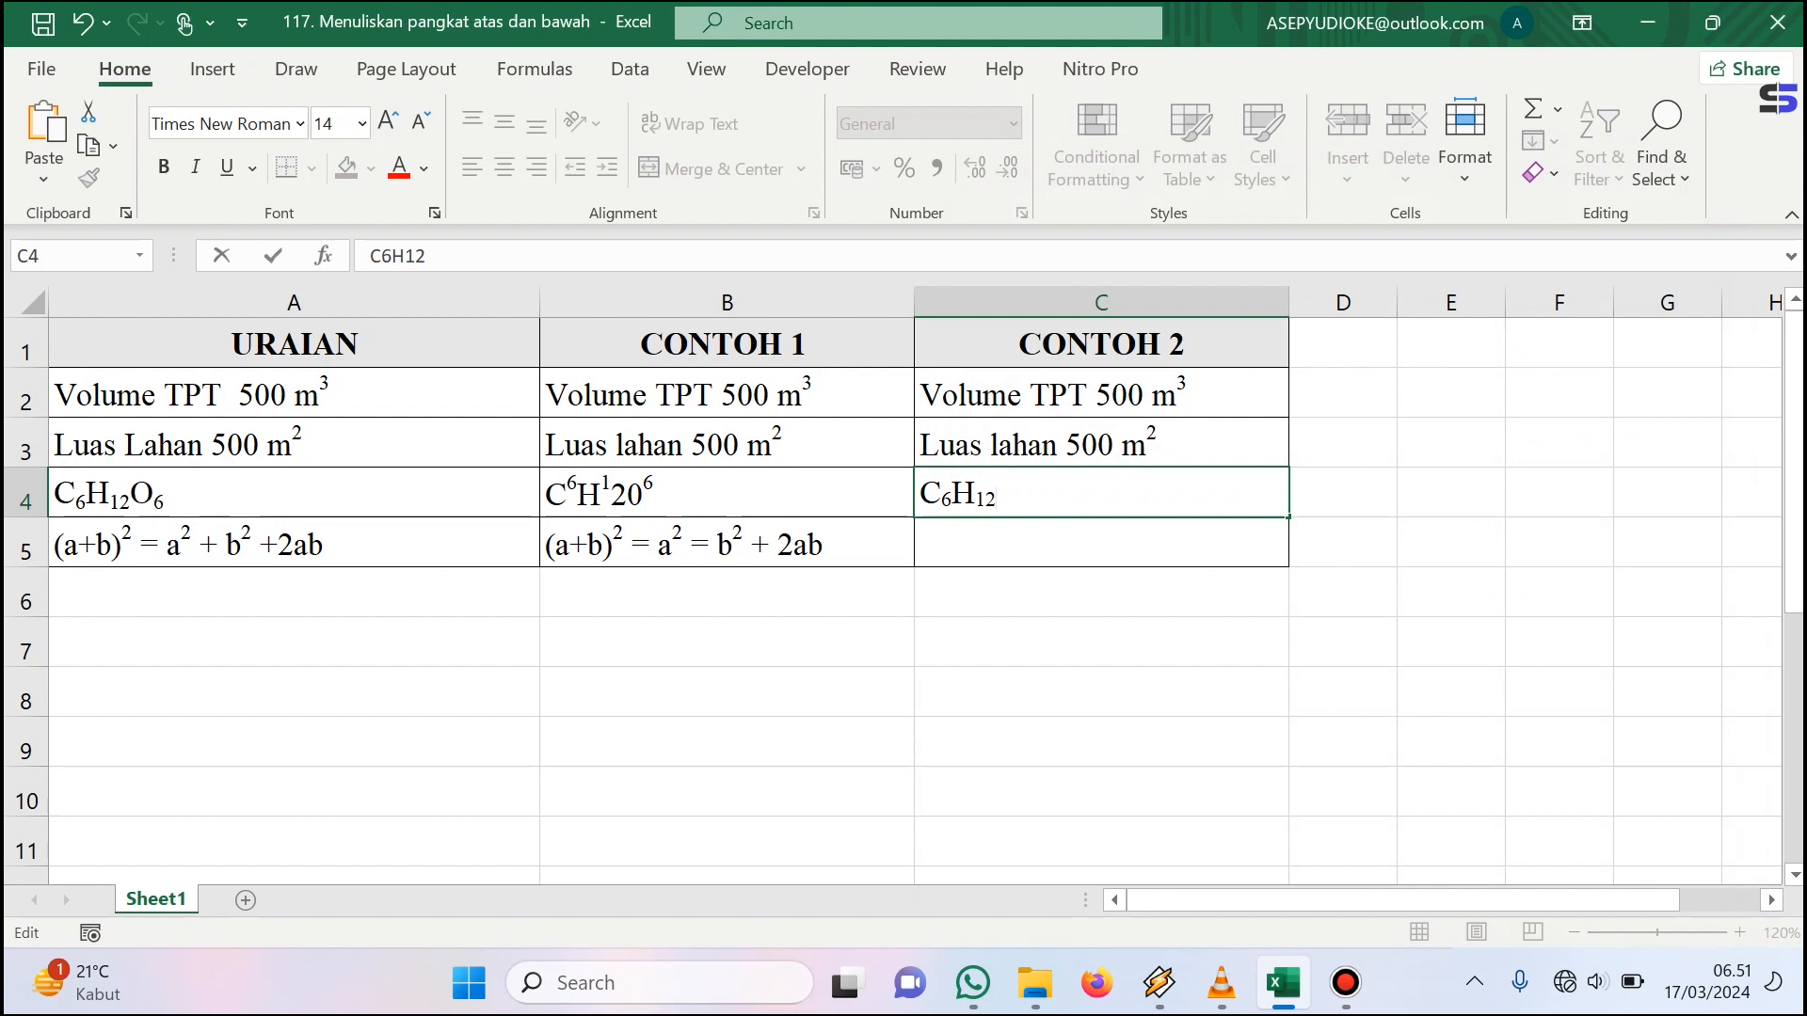
- Turn off subscript at the insertion point after H12 in cell C4
key(ctrl+1)
key(alt+b)
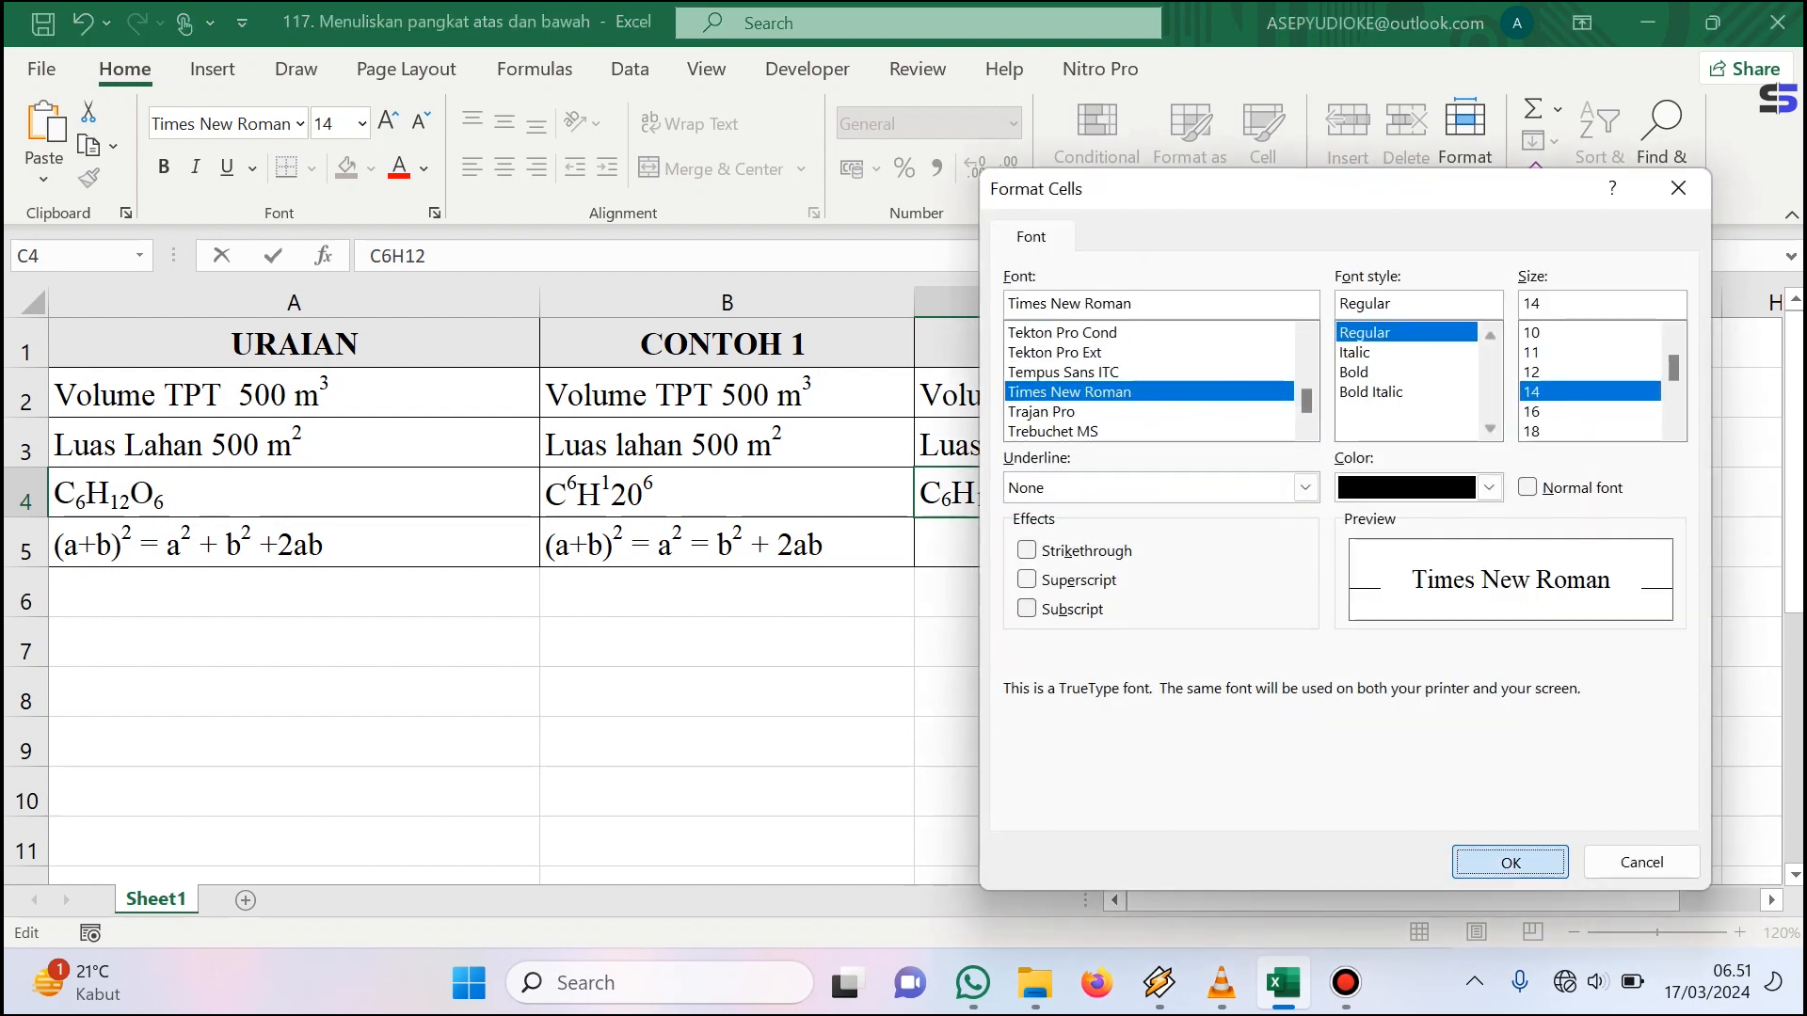
key(Return)
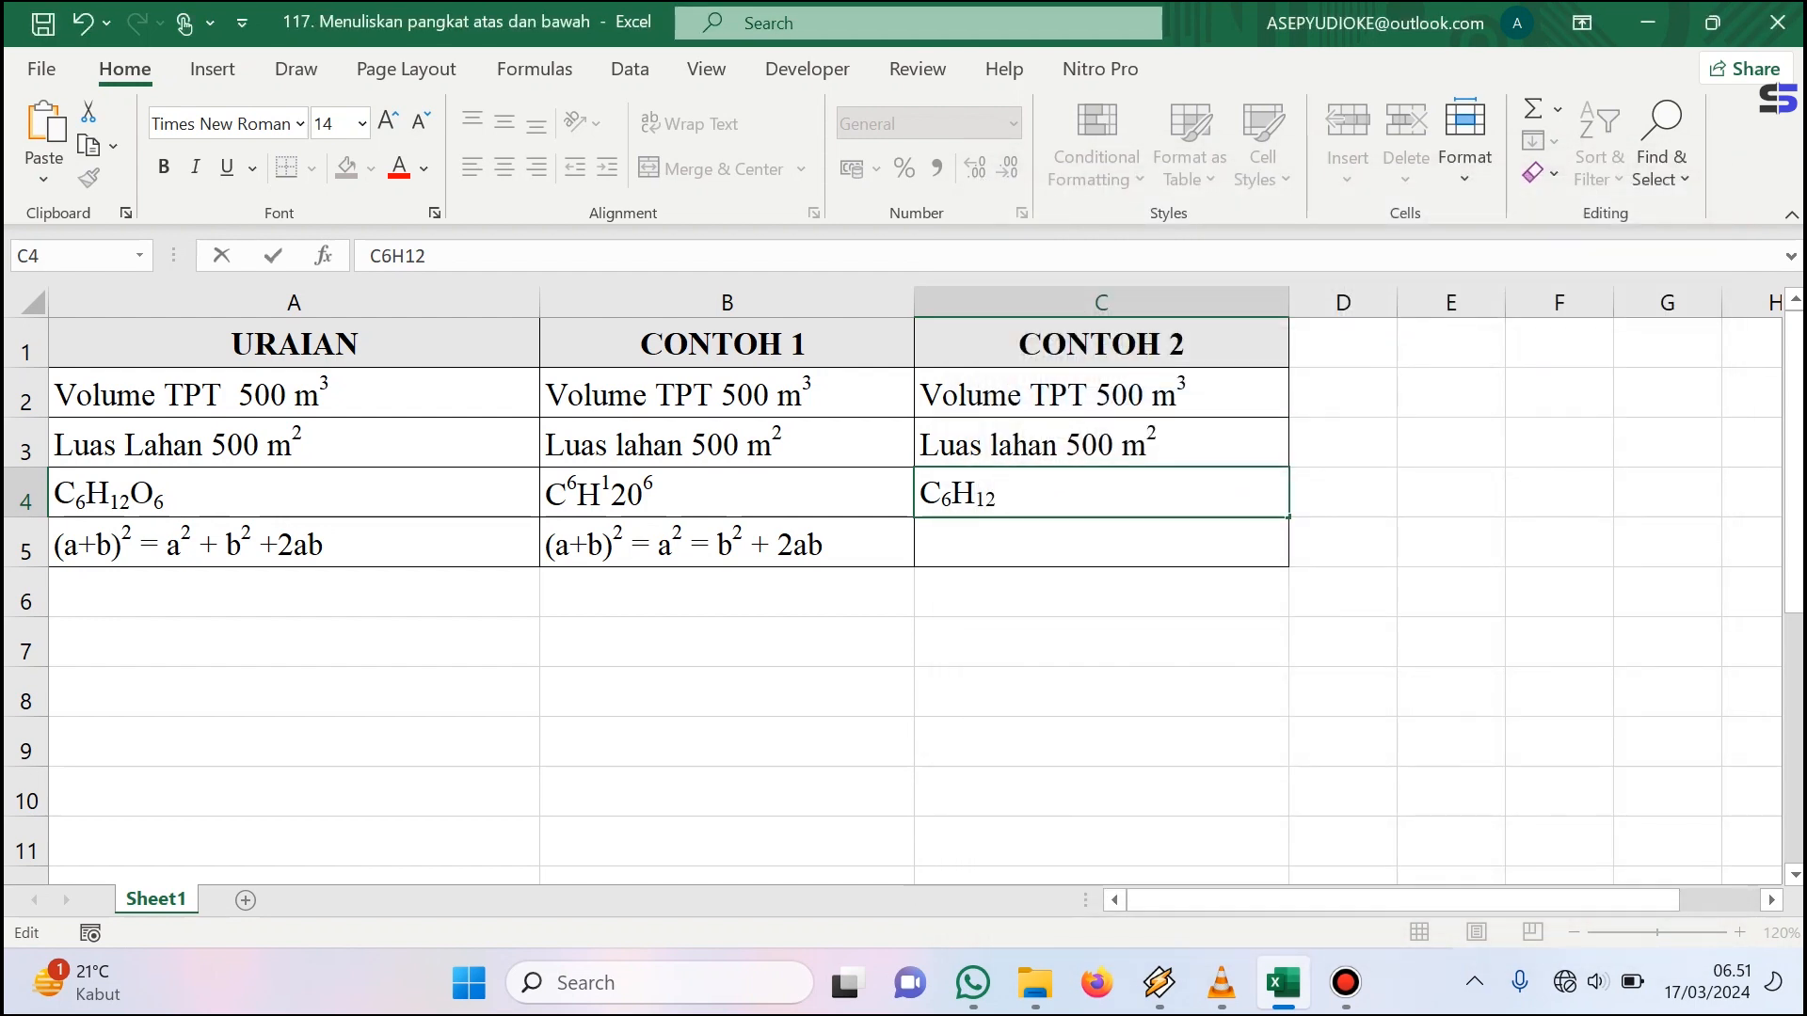
- Append "O6" to the formula in cell C4, format its 6 as subscript and commit the cell
text(O6)
key(shift+Left)
key(ctrl+1)
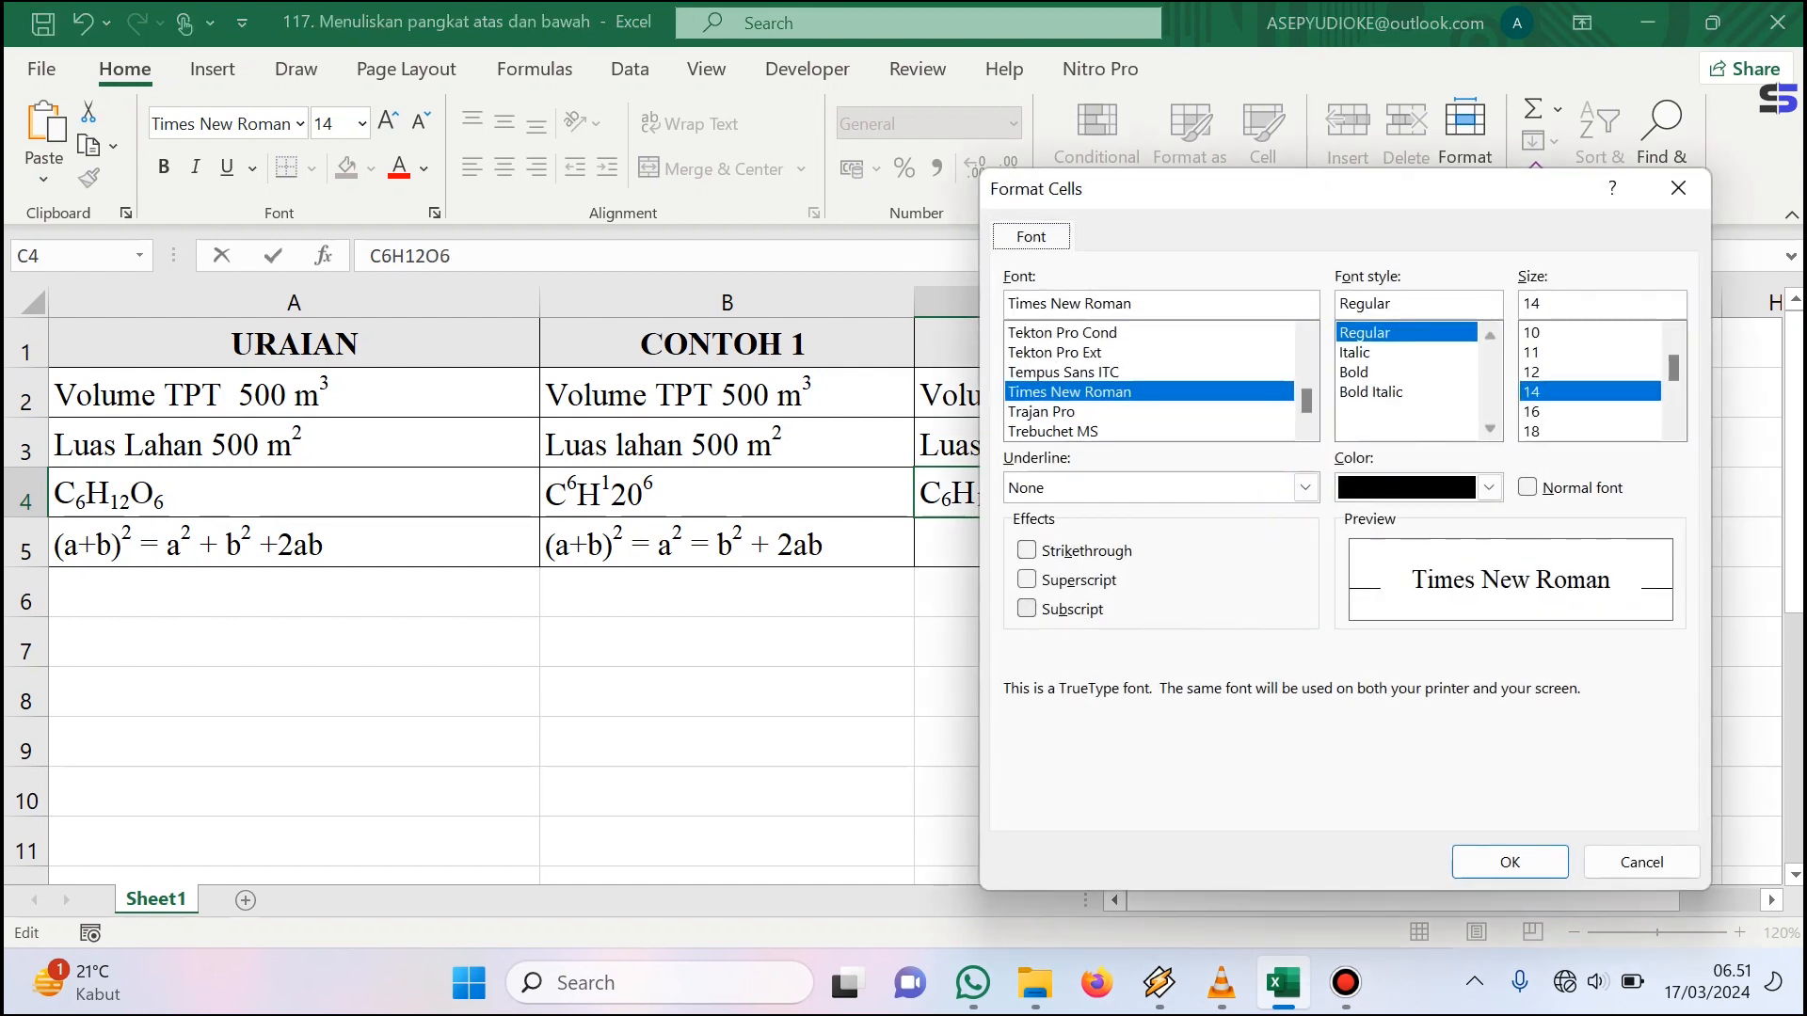
key(alt+b)
key(Return)
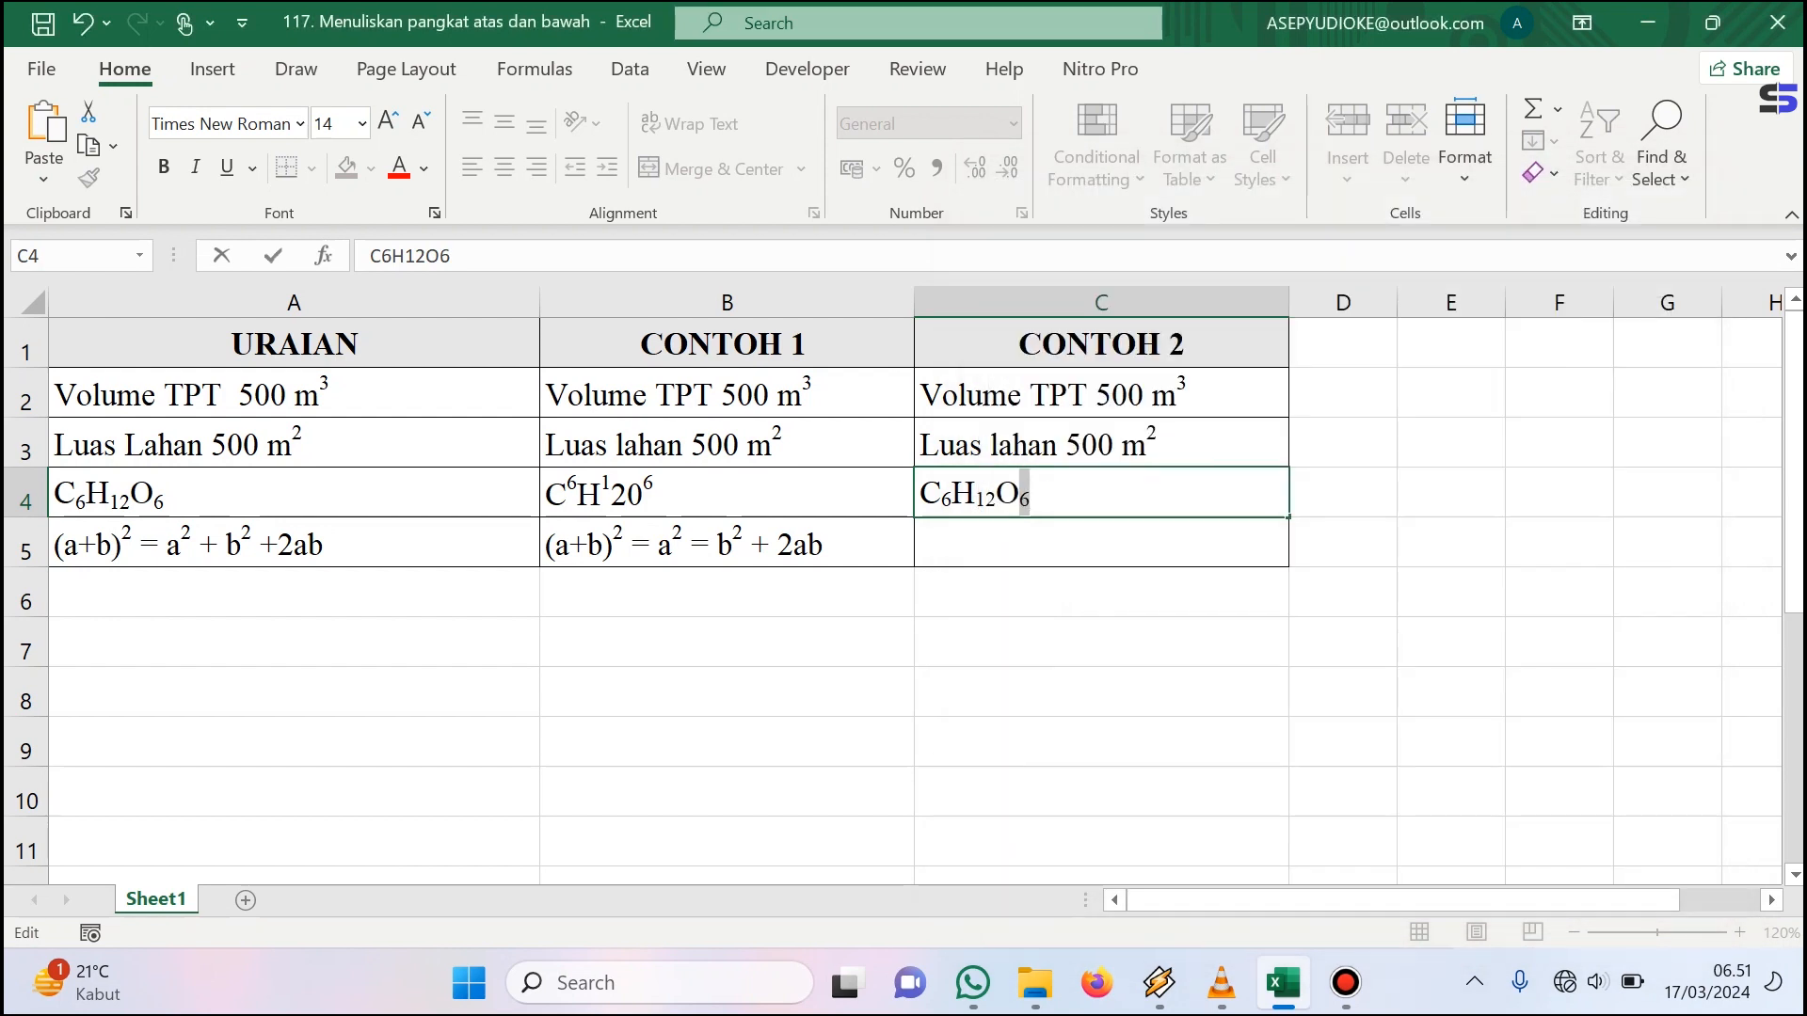
click(1343, 691)
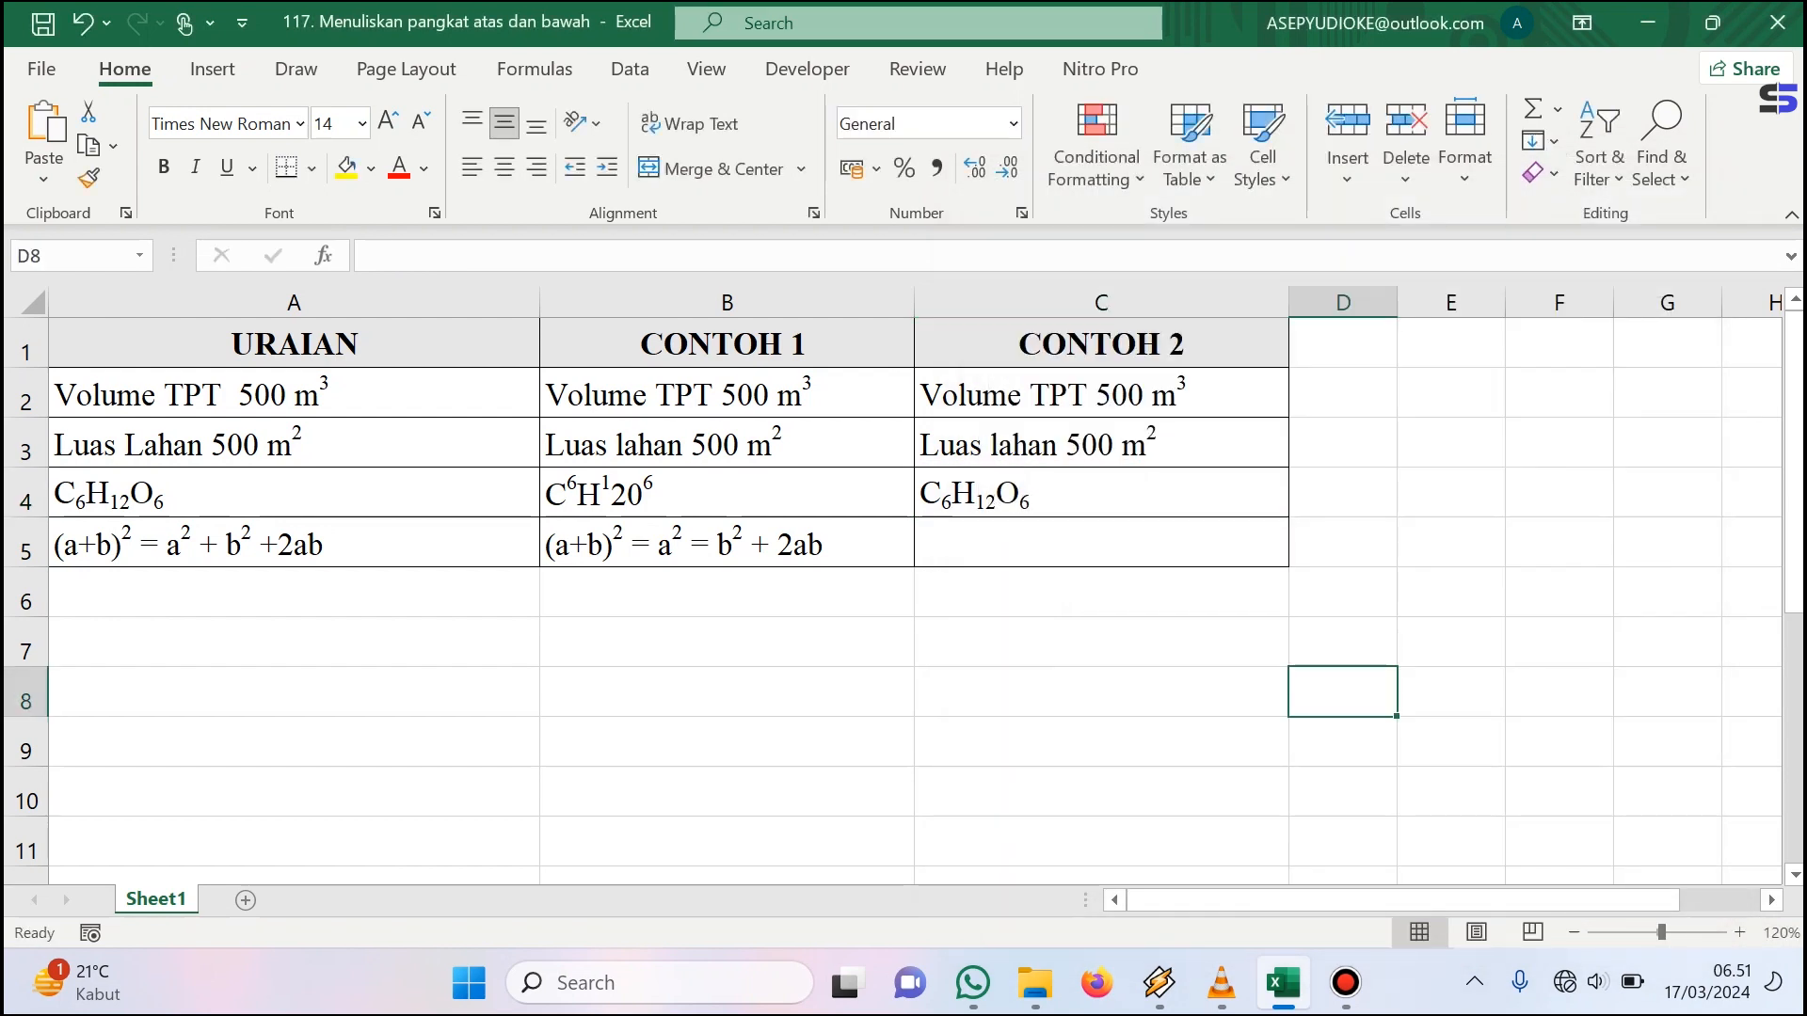
- Start cell C5 with the text "(a+b)2" and format its 2 as superscript
click(1101, 542)
text(()
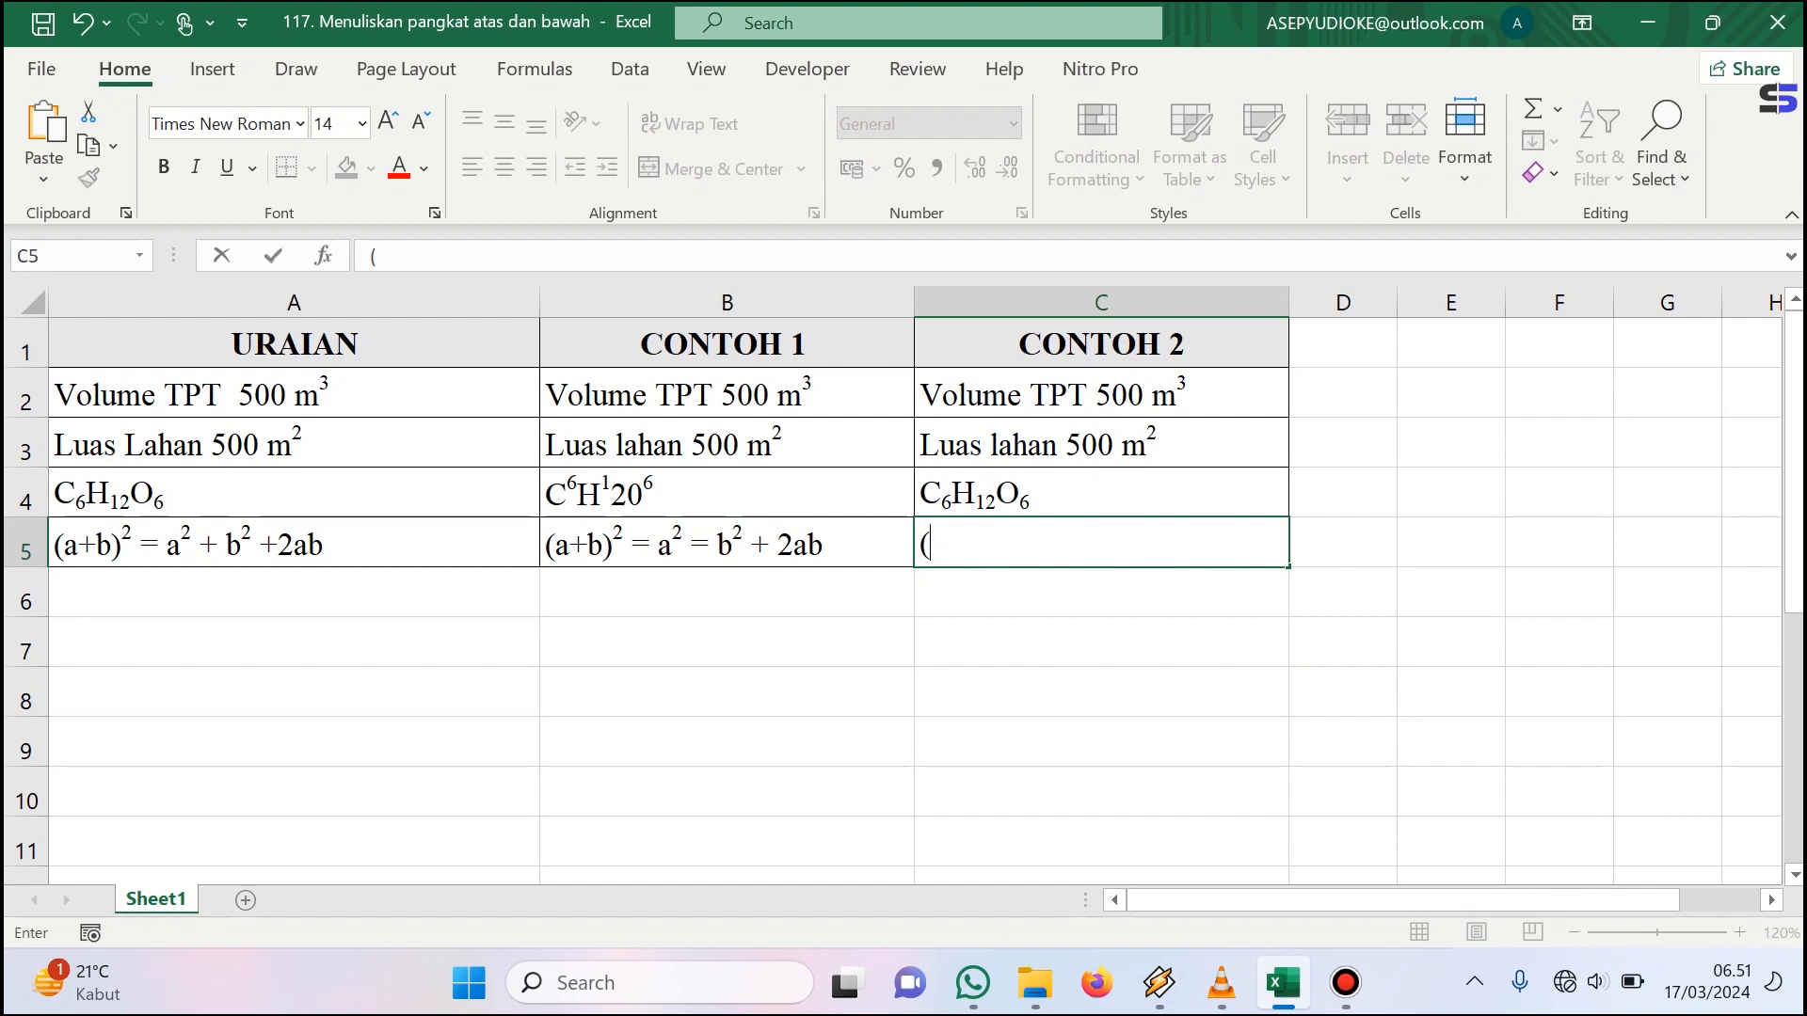
text(a+b)2)
key(shift+Left)
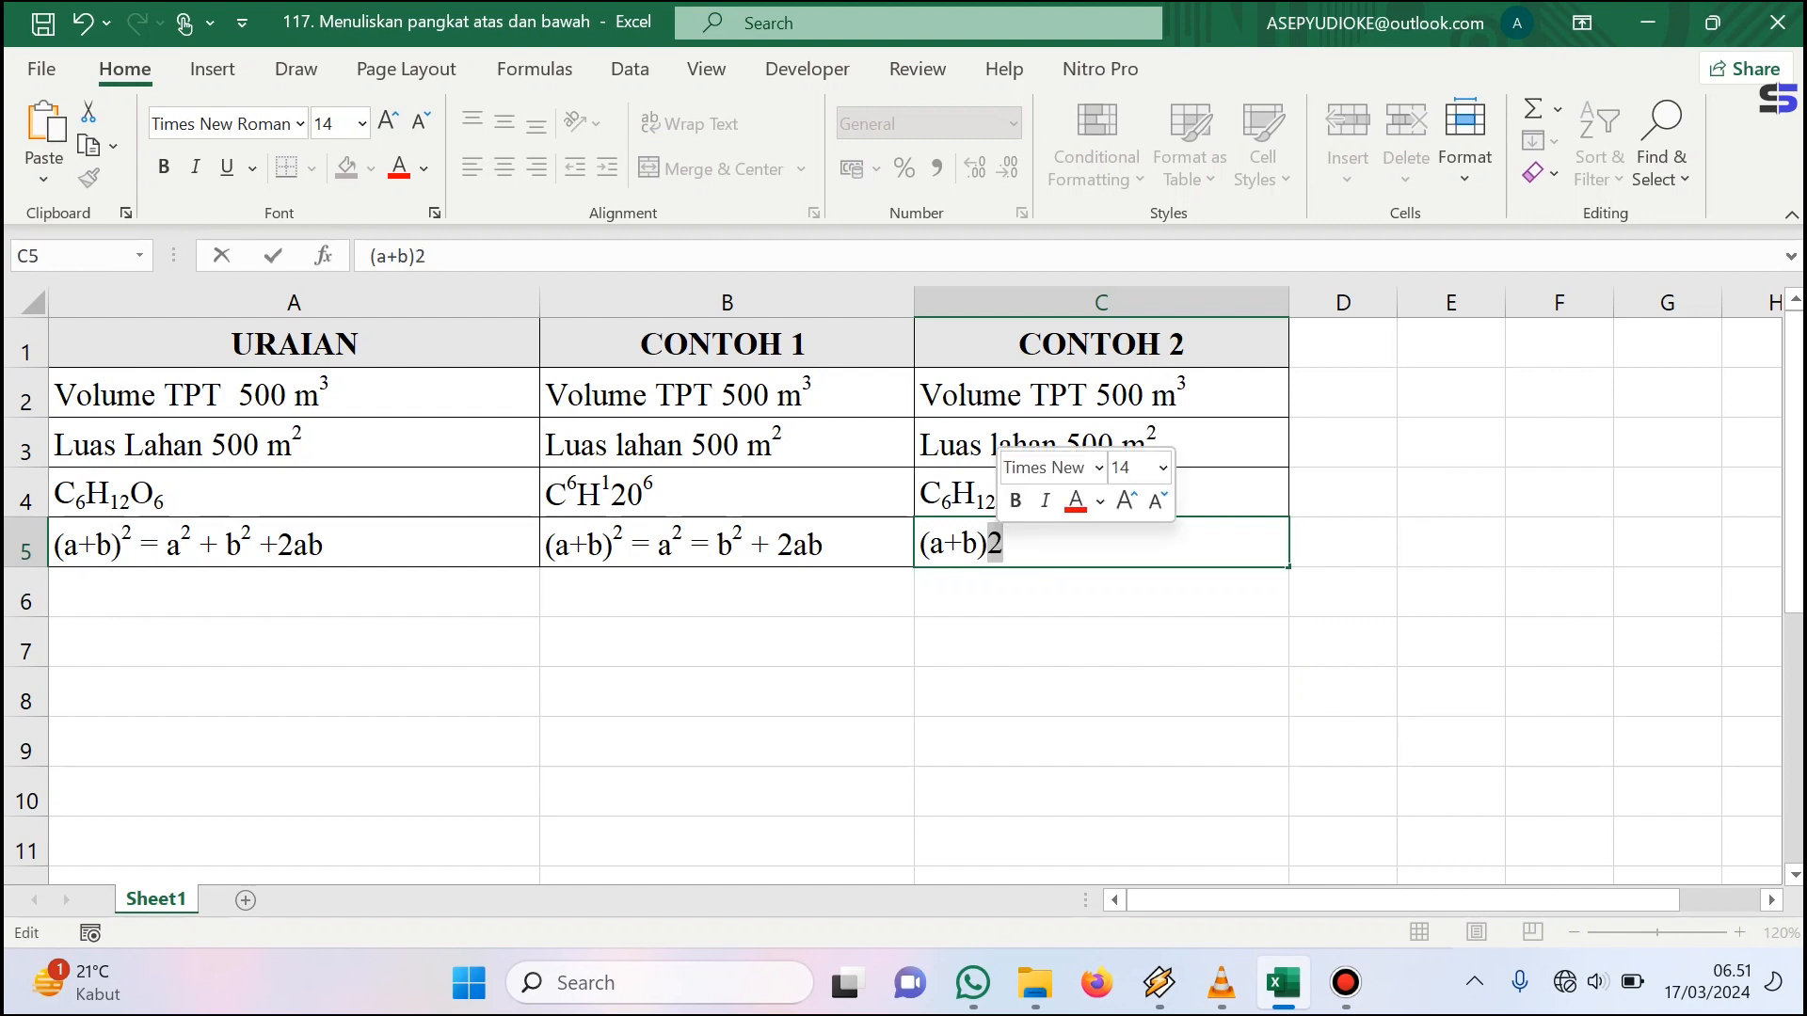
key(ctrl+1)
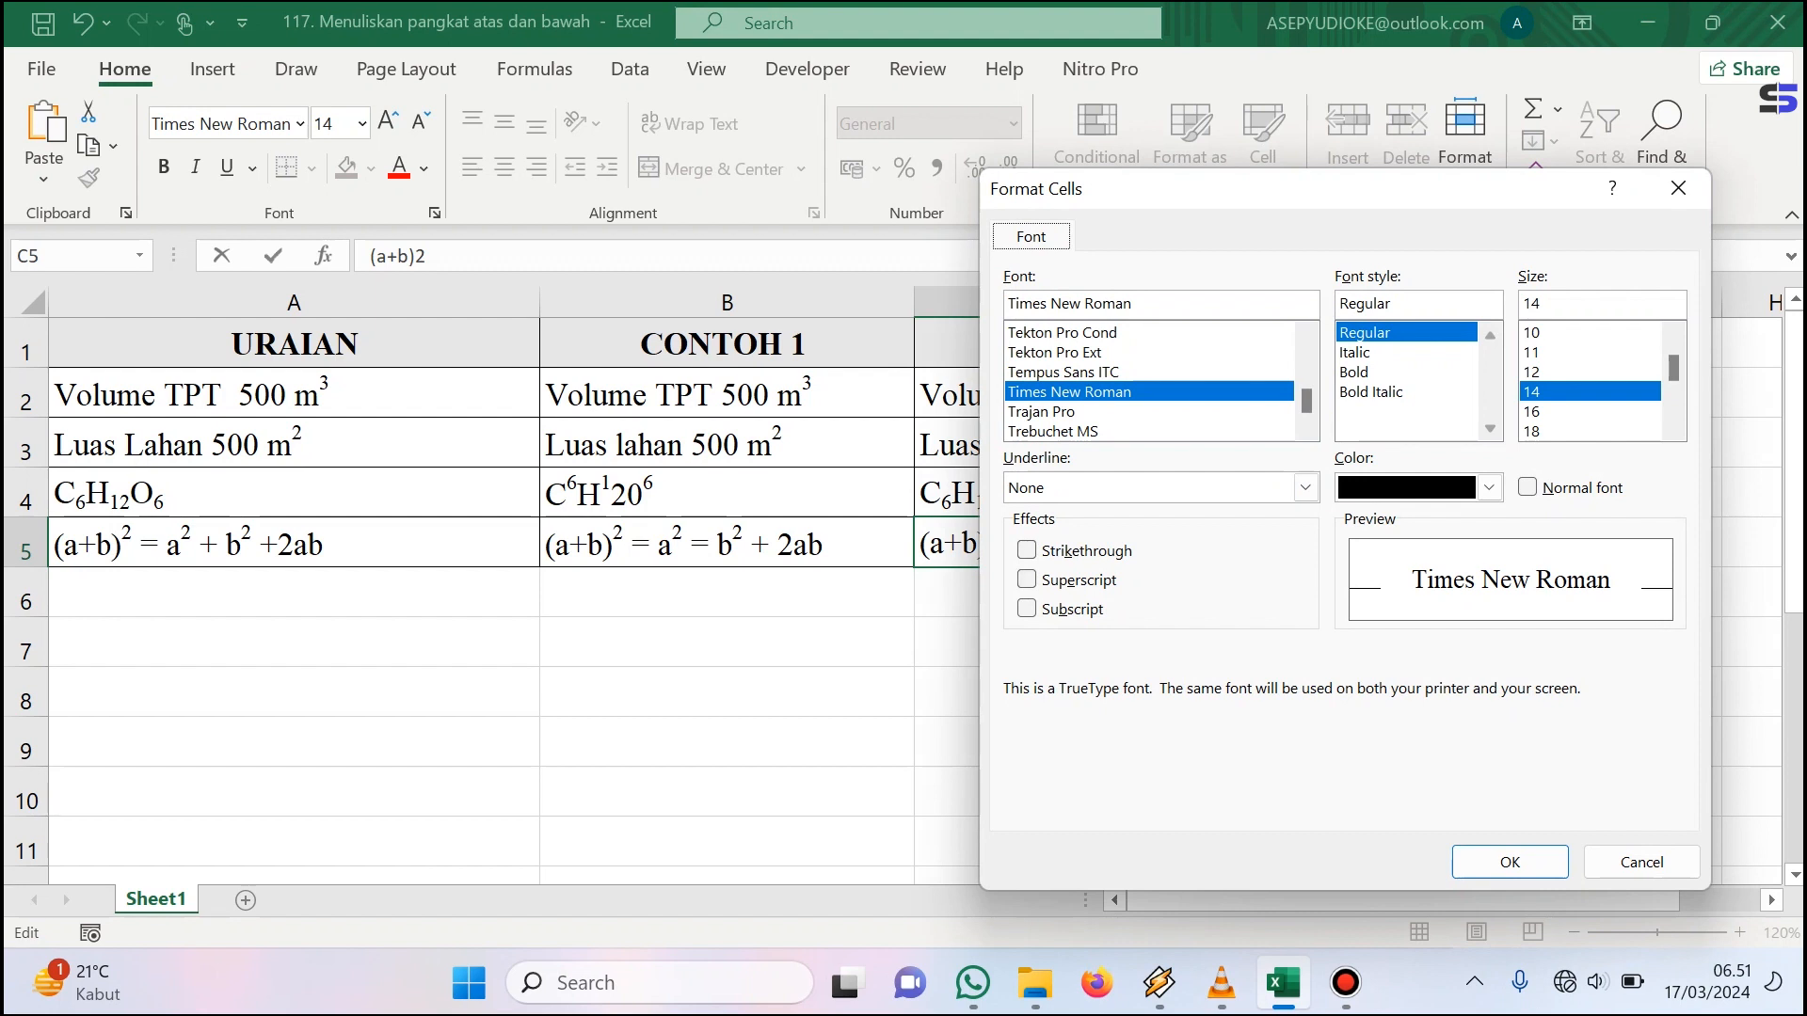
key(alt+e)
key(Return)
- Turn off superscript at the insertion point after (a+b)2 in cell C5 so added text is normal
key(Right)
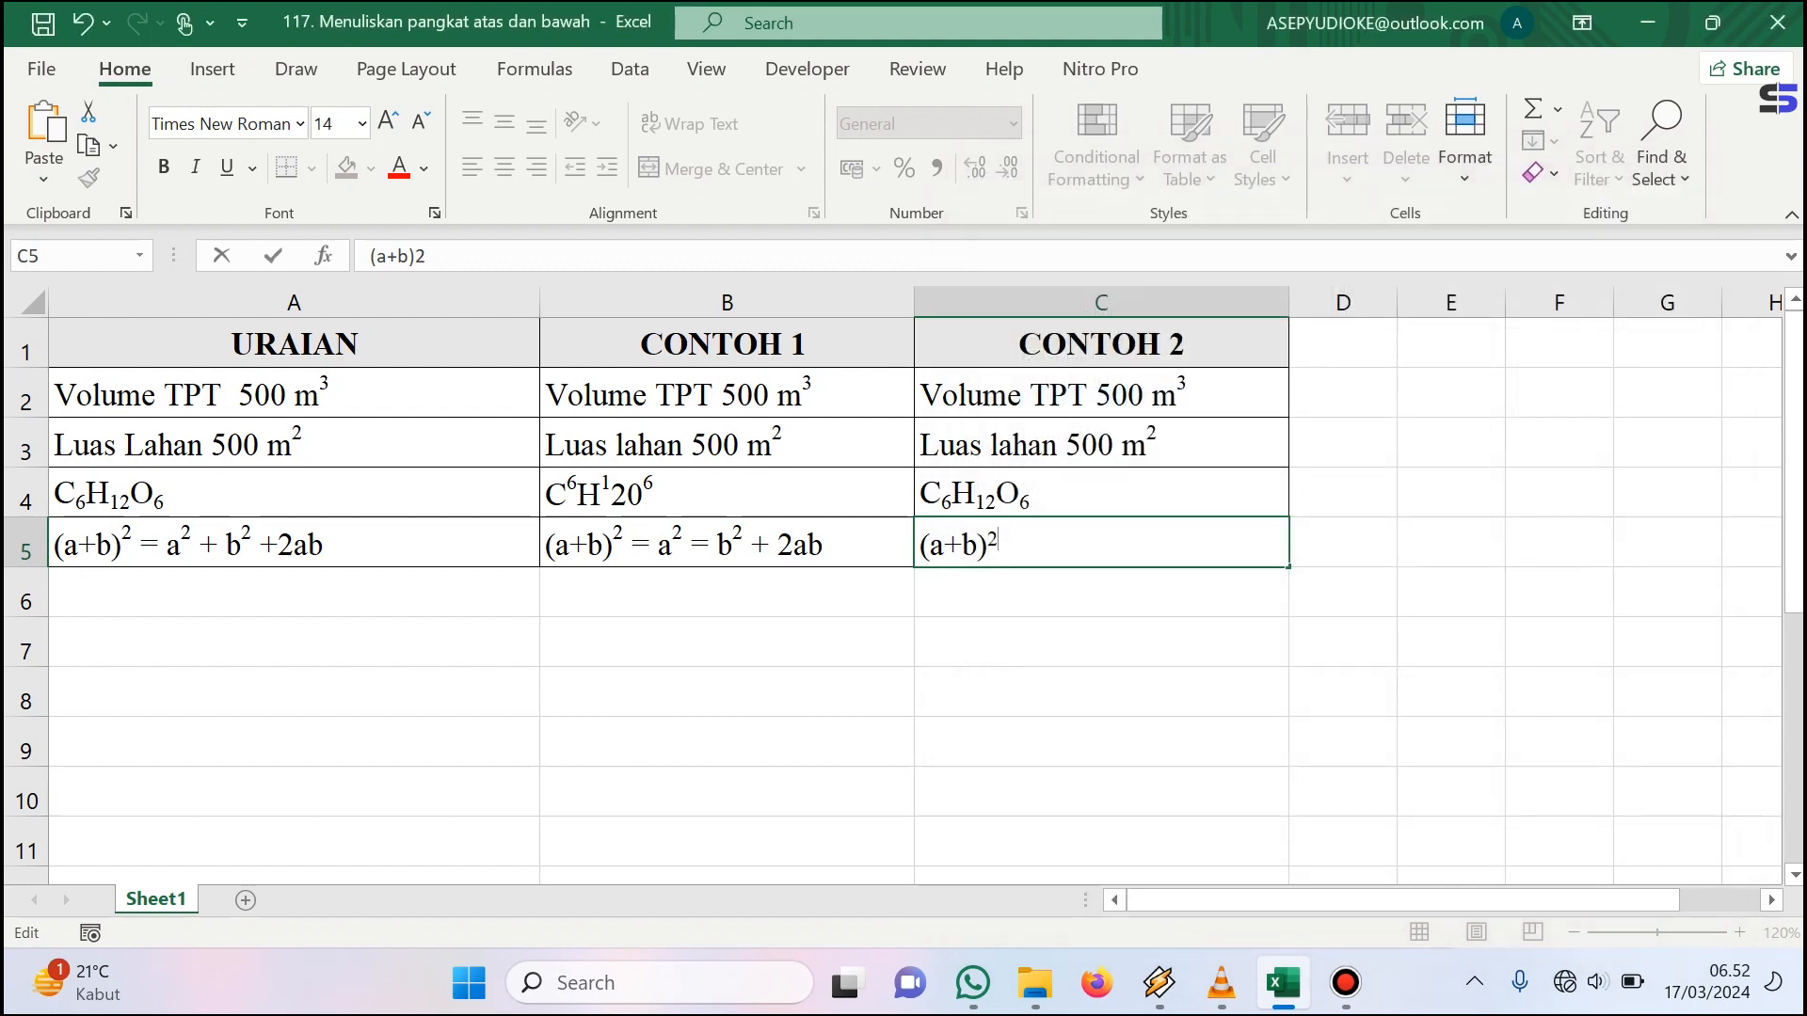
key(ctrl+1)
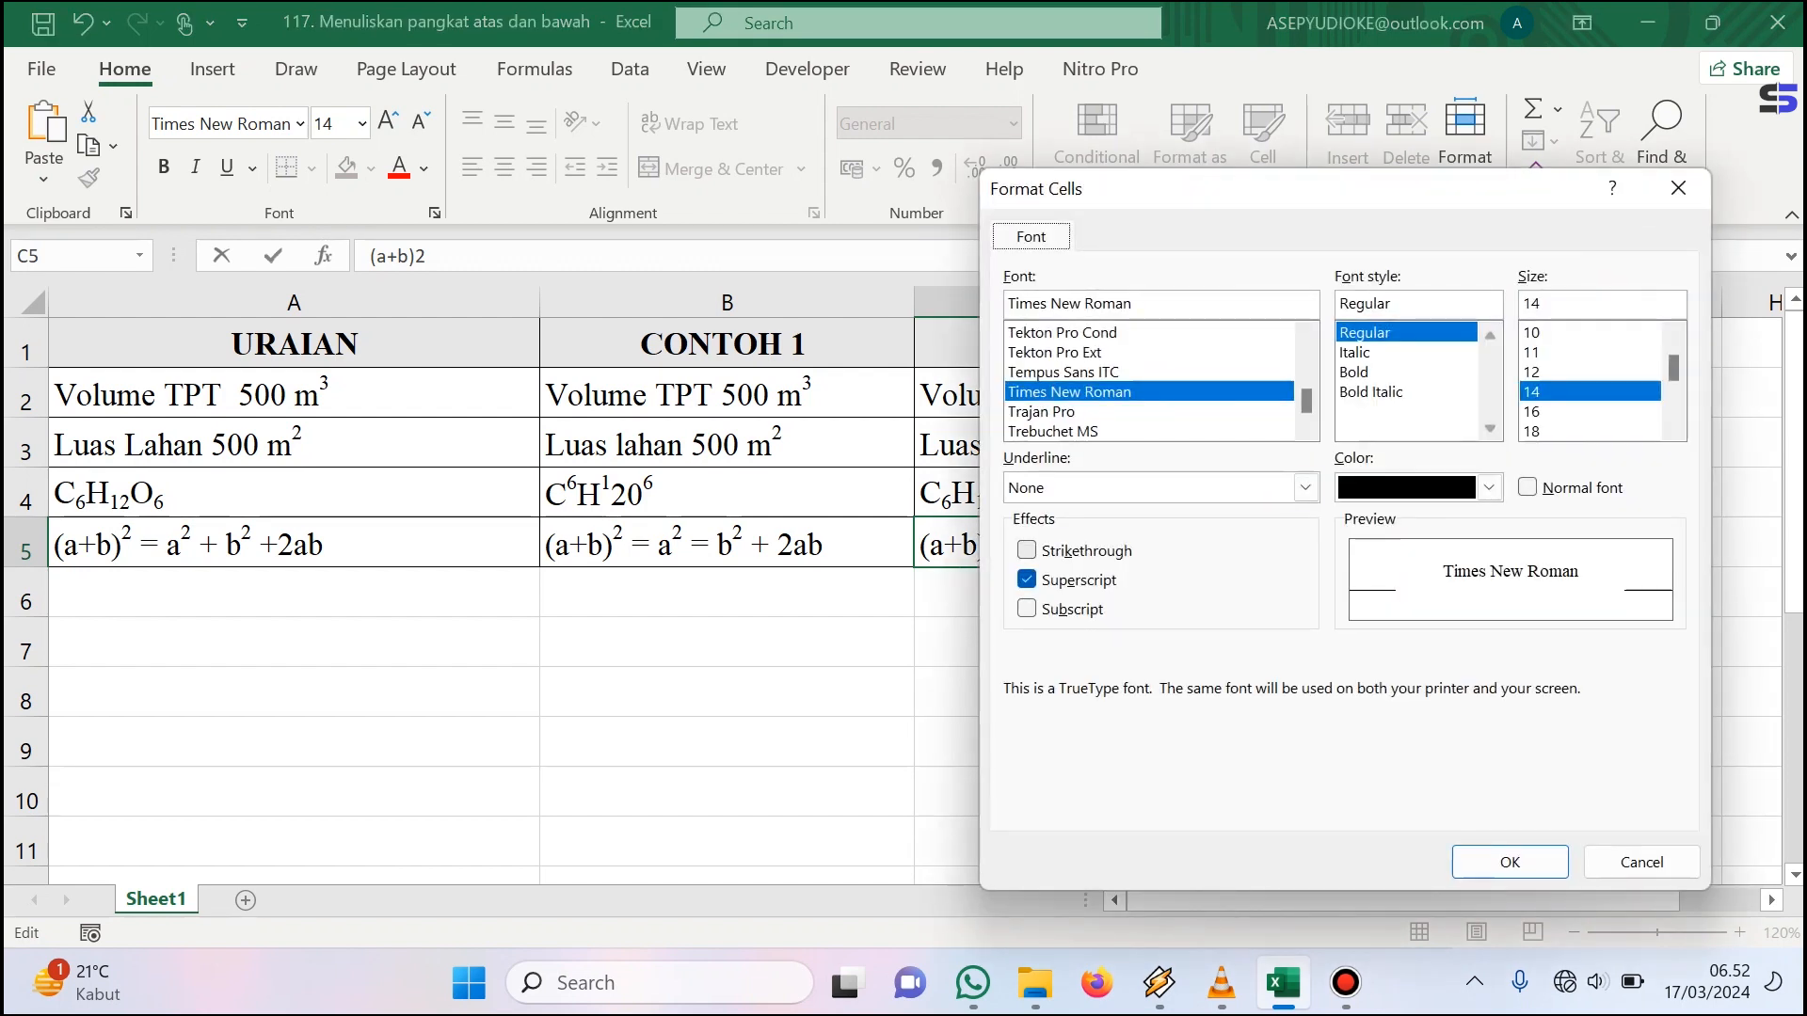
key(alt+e)
key(Return)
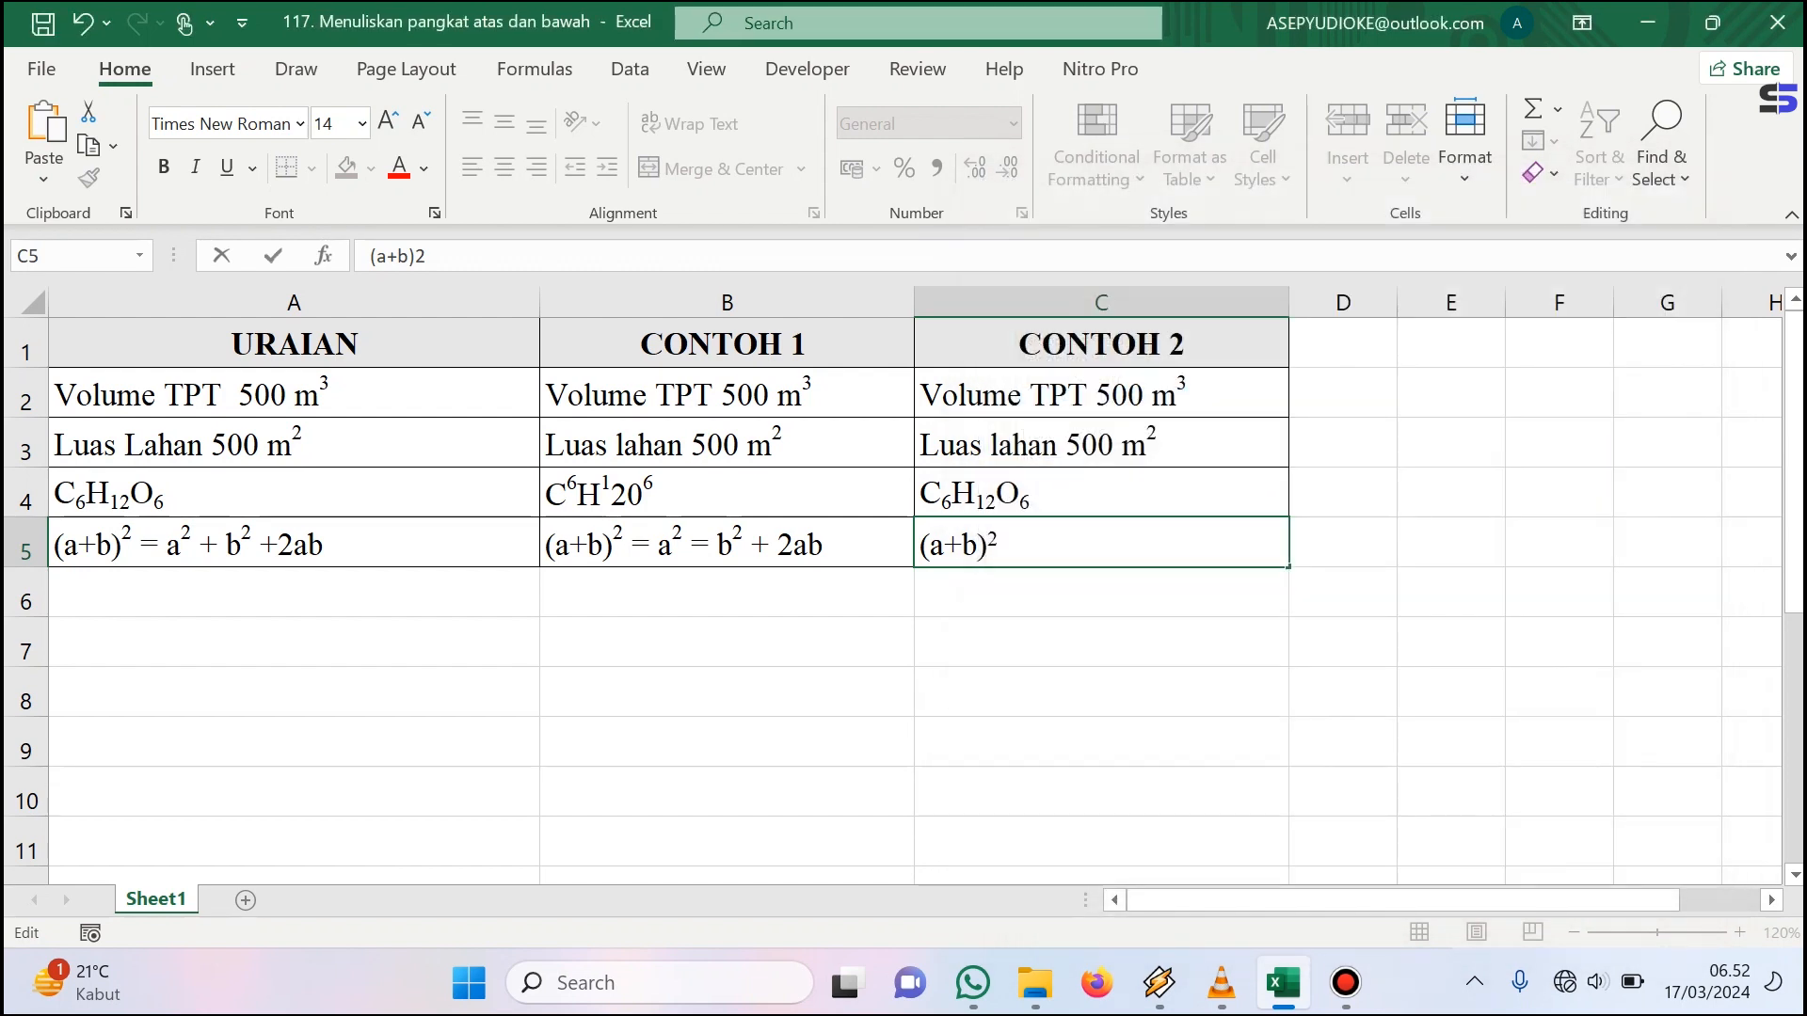
- Append "=a2" to the text in cell C5 and format the 2 after the a as superscript
text(=a1)
key(BackSpace)
text(2)
key(shift+Left)
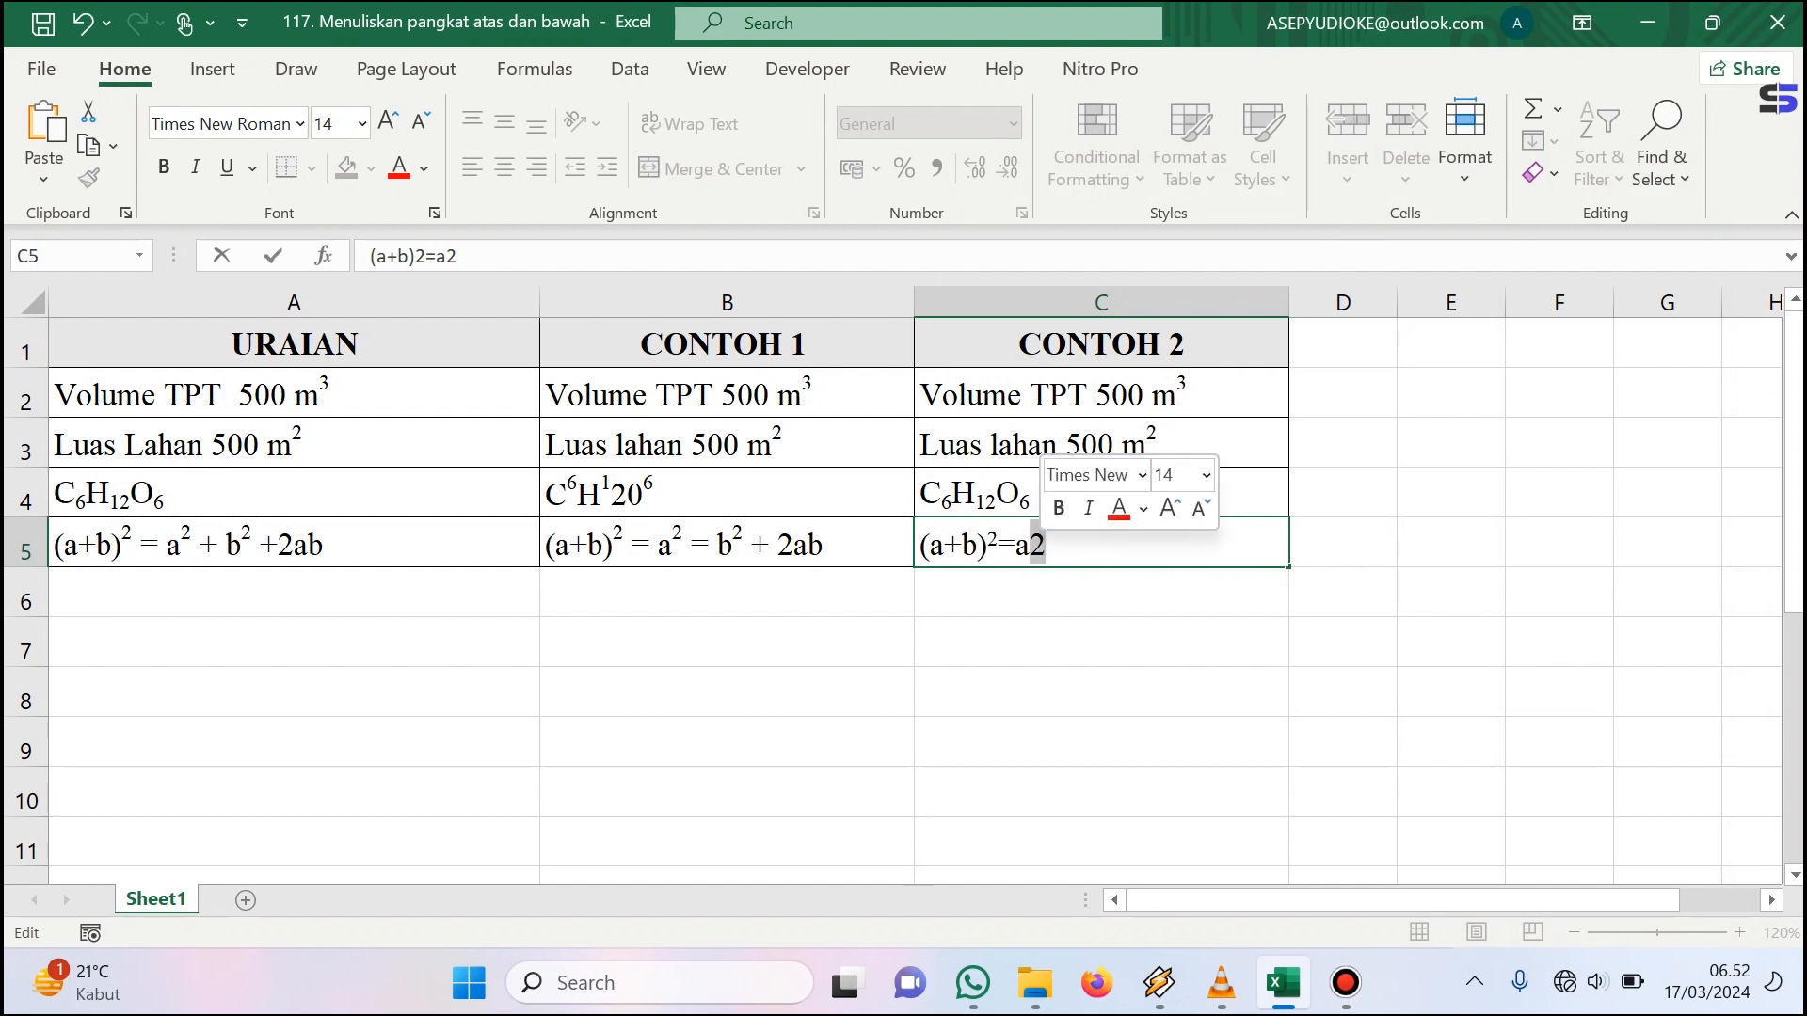
key(ctrl+1)
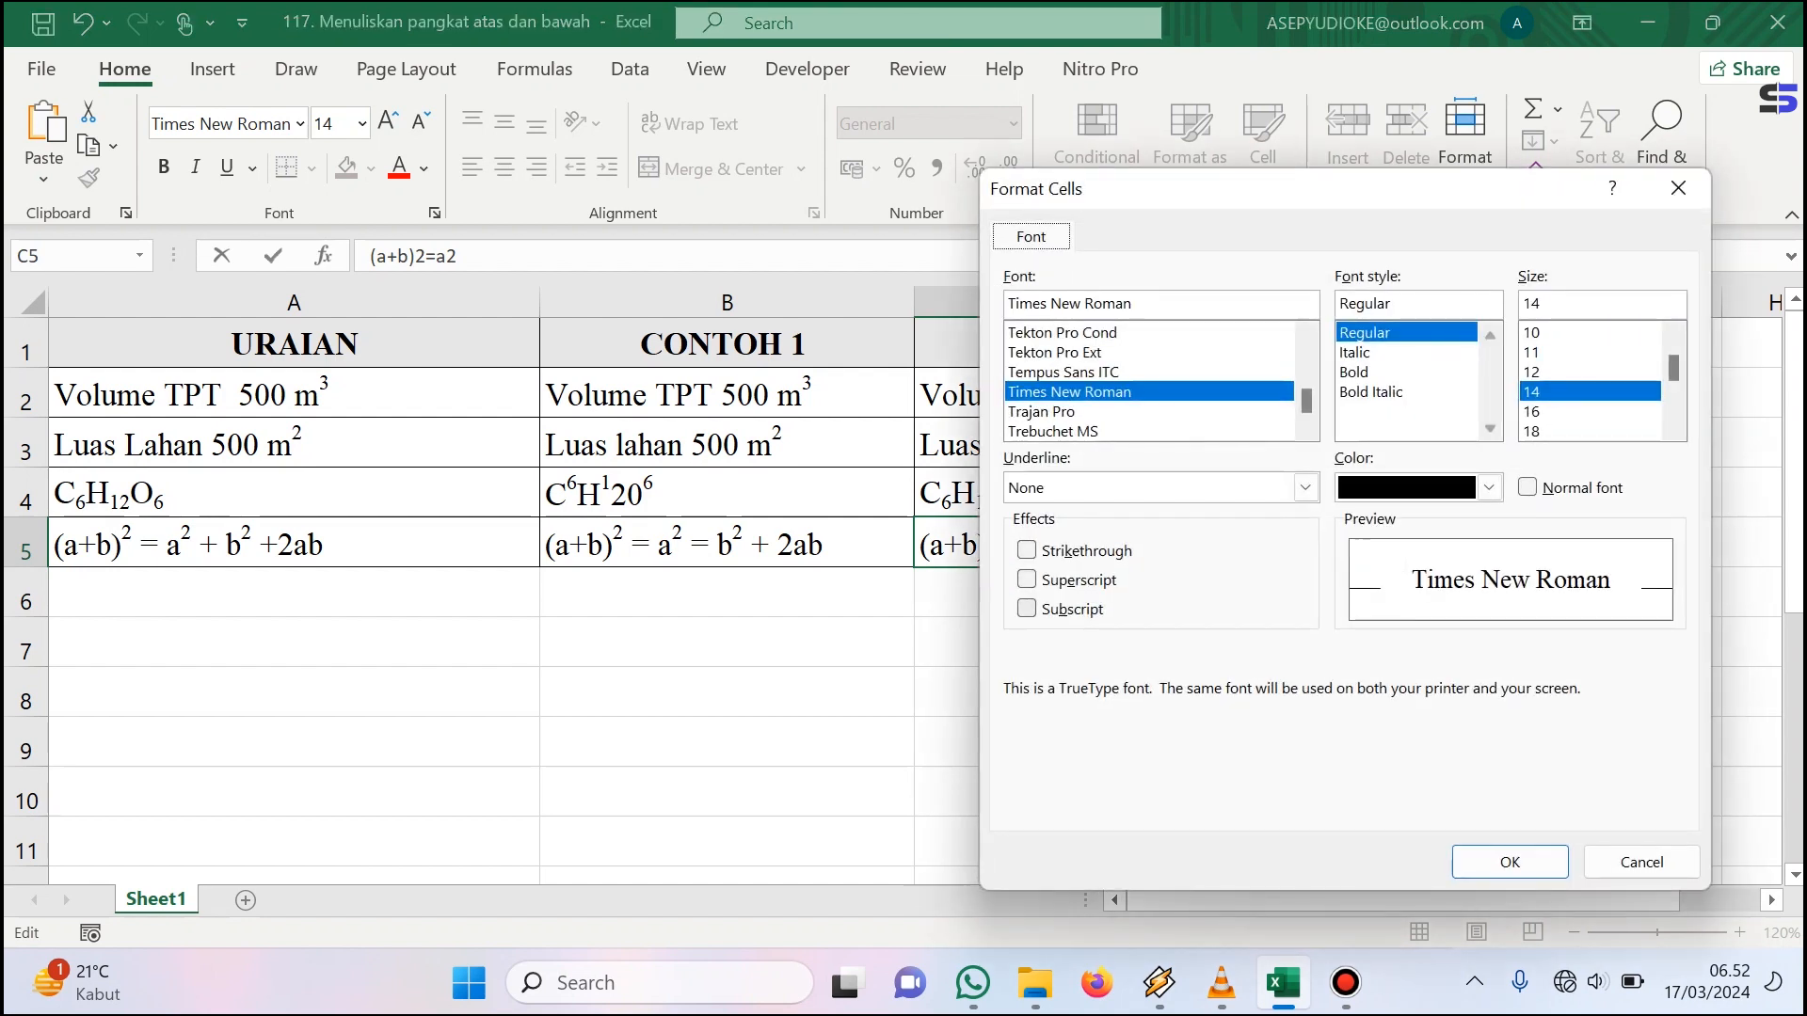
key(alt+e)
key(Return)
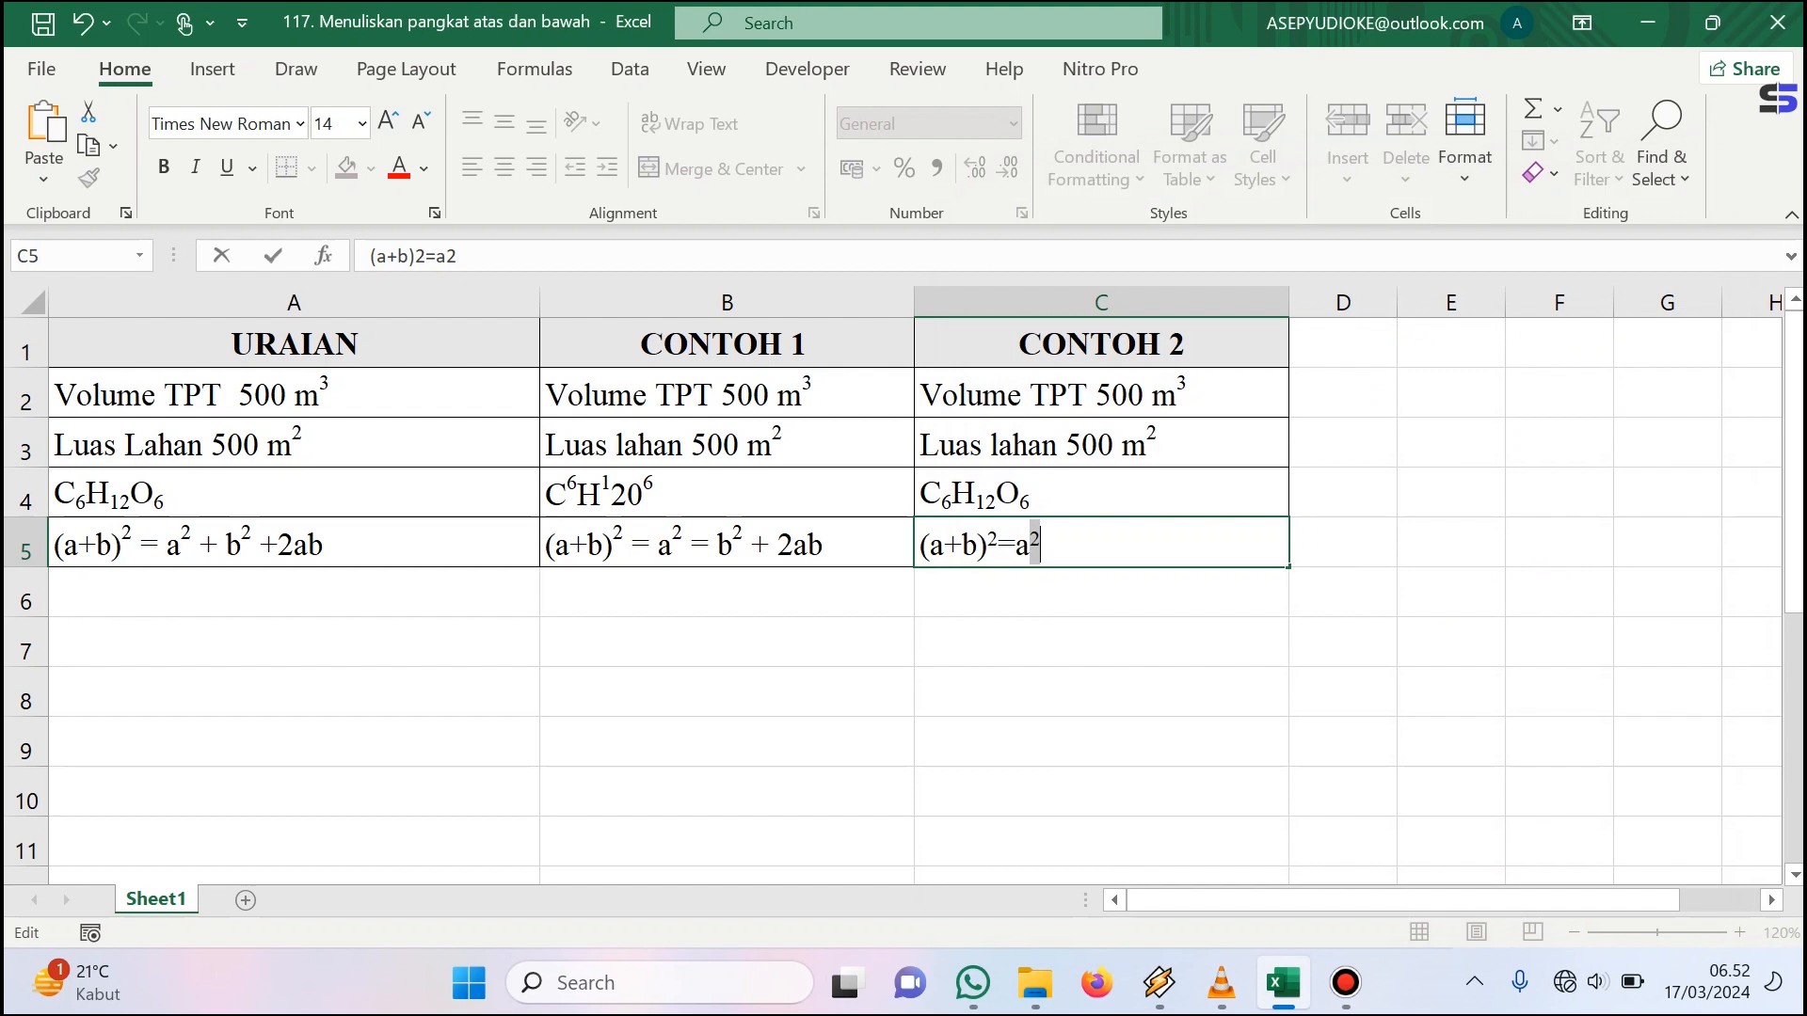
- Turn off superscript at the insertion point after a2 in cell C5
key(Right)
key(ctrl+1)
key(alt+e)
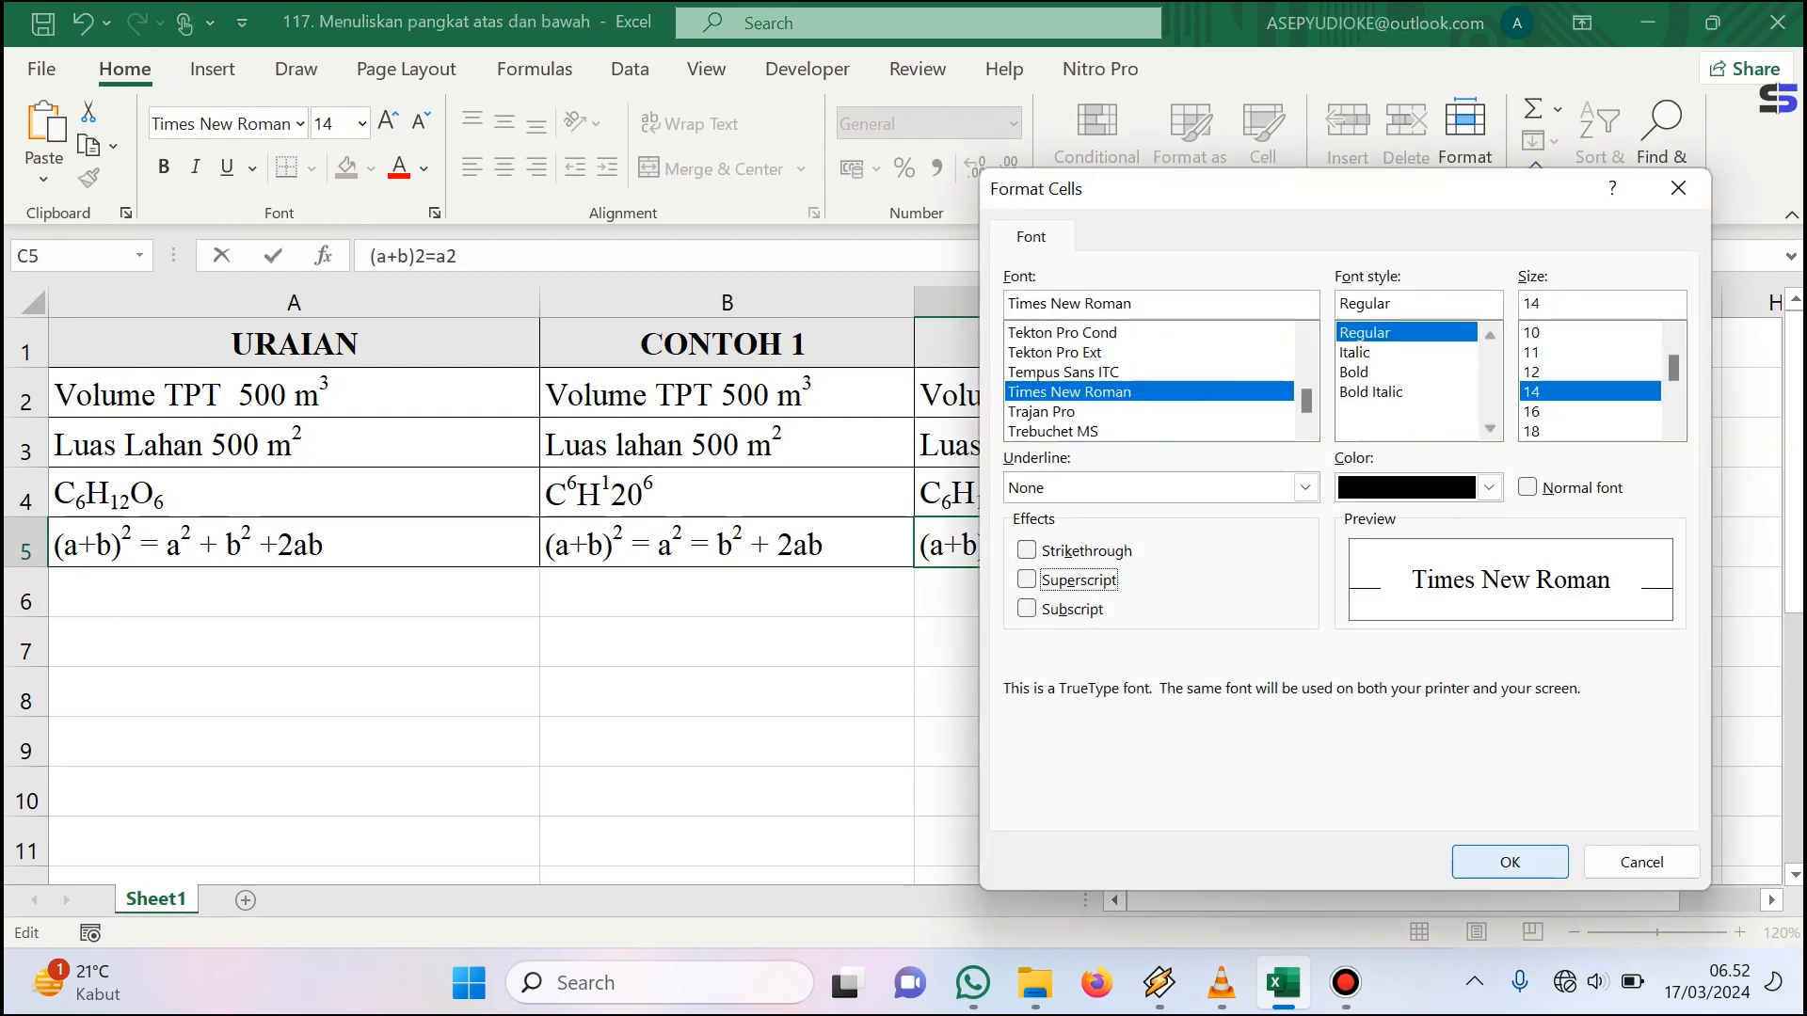
key(Return)
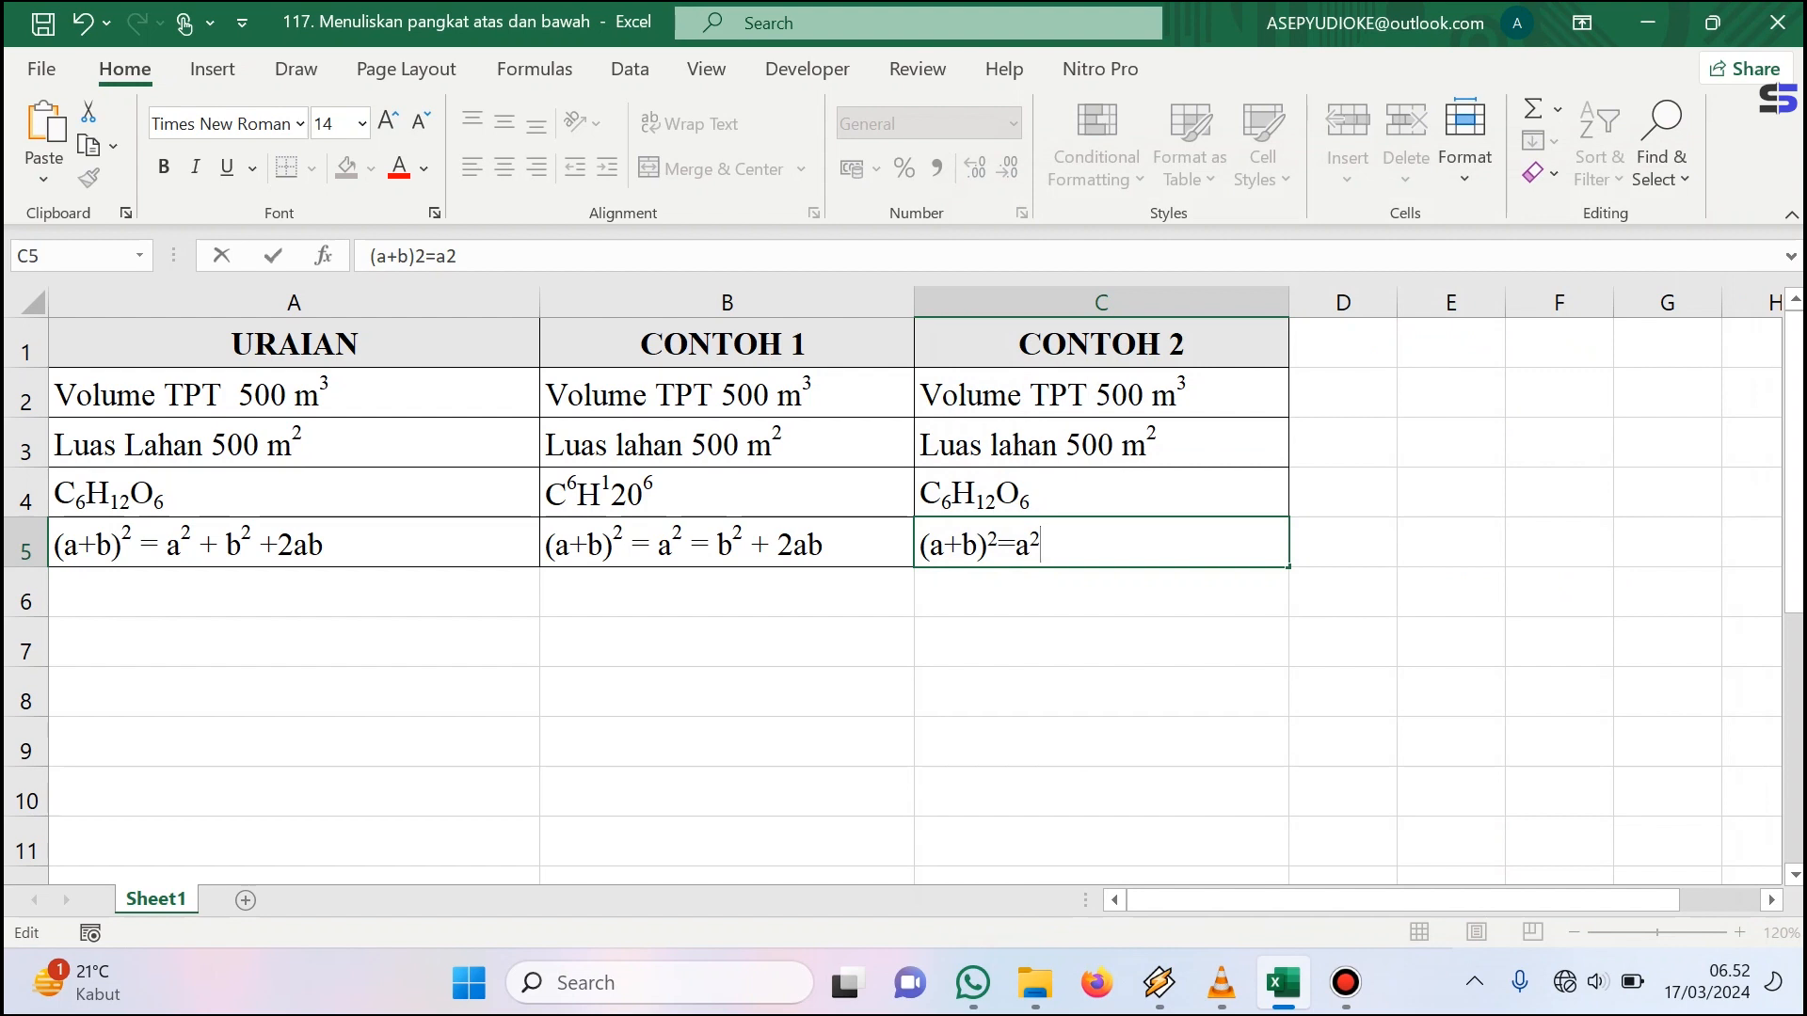
- Append "+b2" to the text in cell C5 and format the 2 after the b as superscript
text(+b)
text(2)
key(shift+Left)
key(ctrl+1)
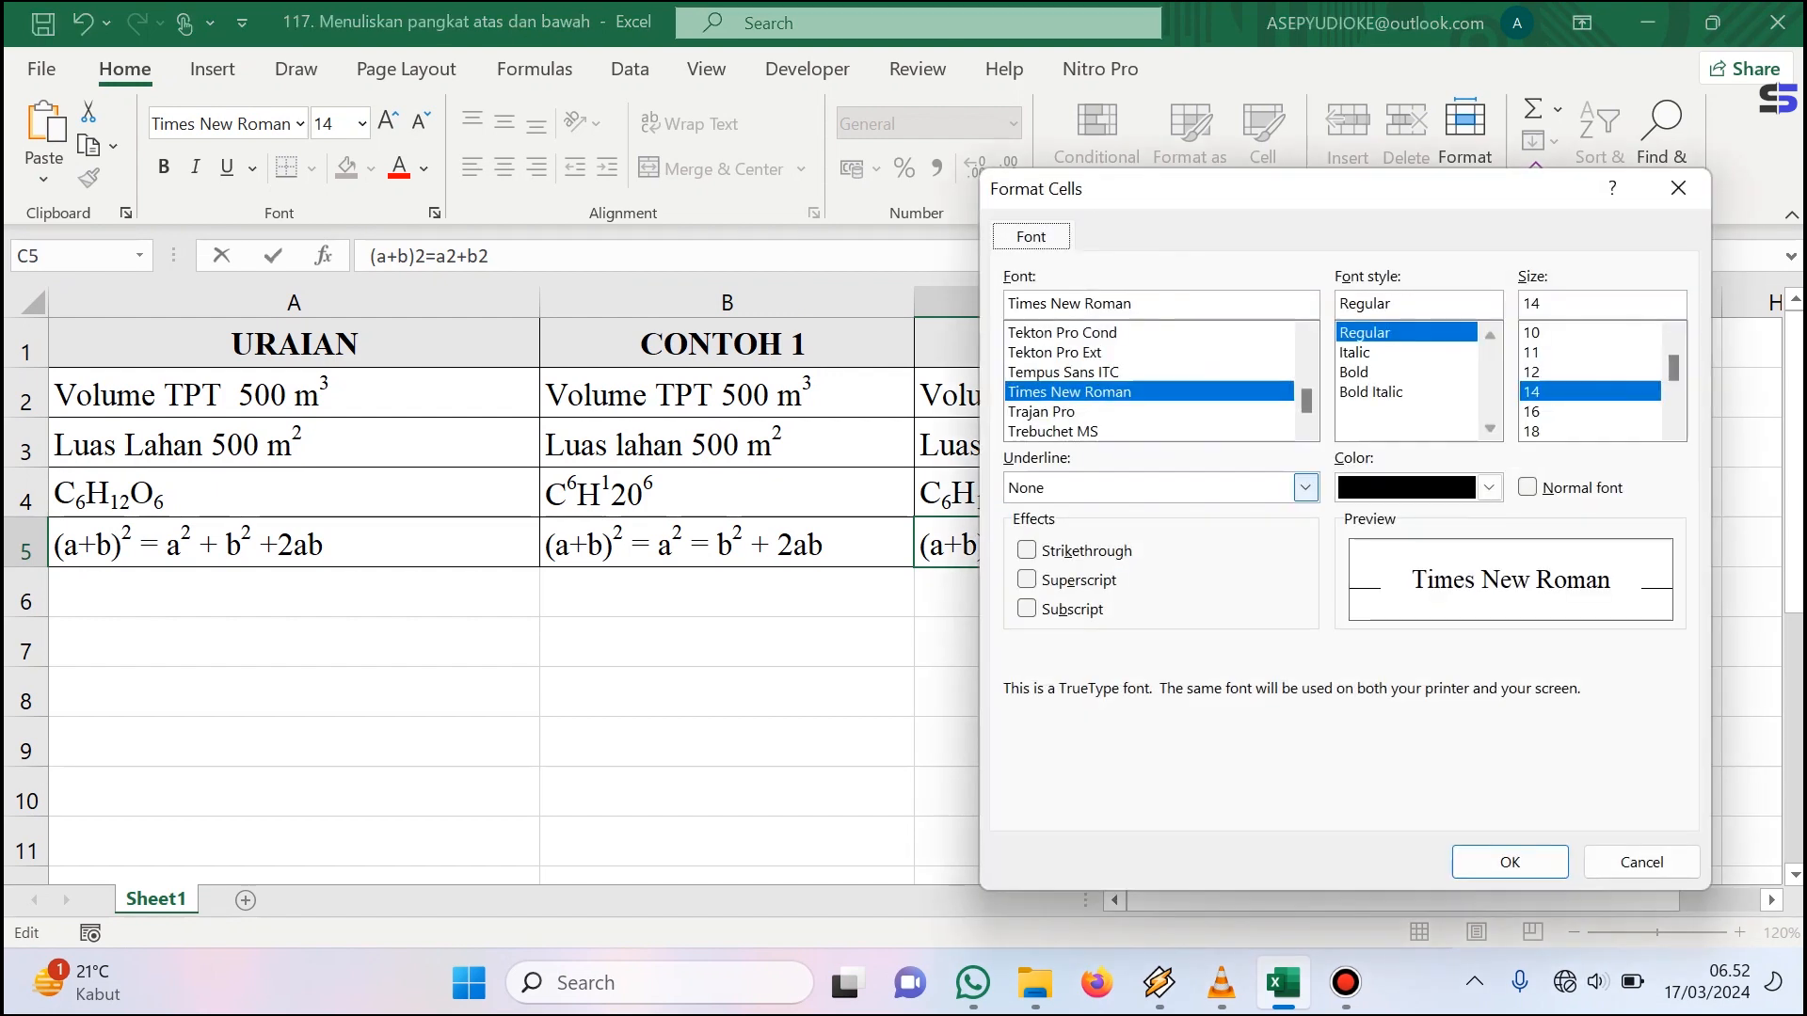
key(alt+e)
key(Return)
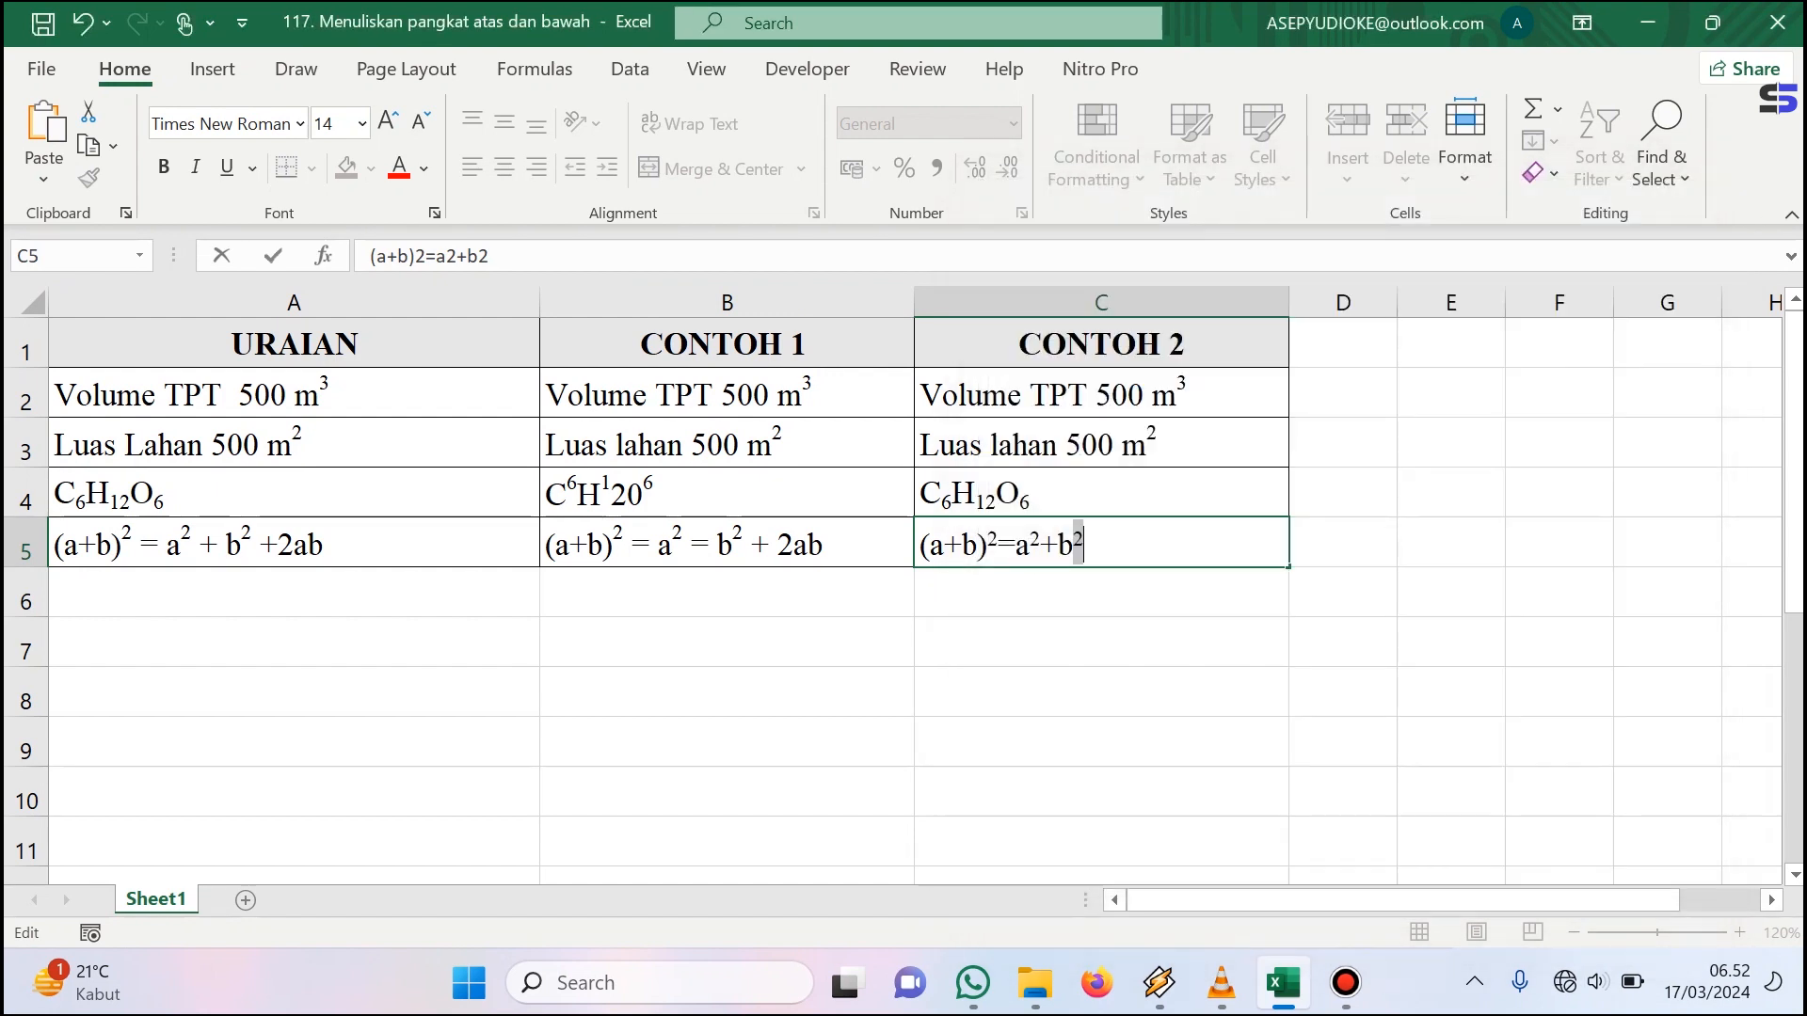
- Finish cell C5 by appending "+2ab" with superscript turned off, and commit the cell
key(Right)
key(ctrl+1)
key(alt+e)
text(+2ab)
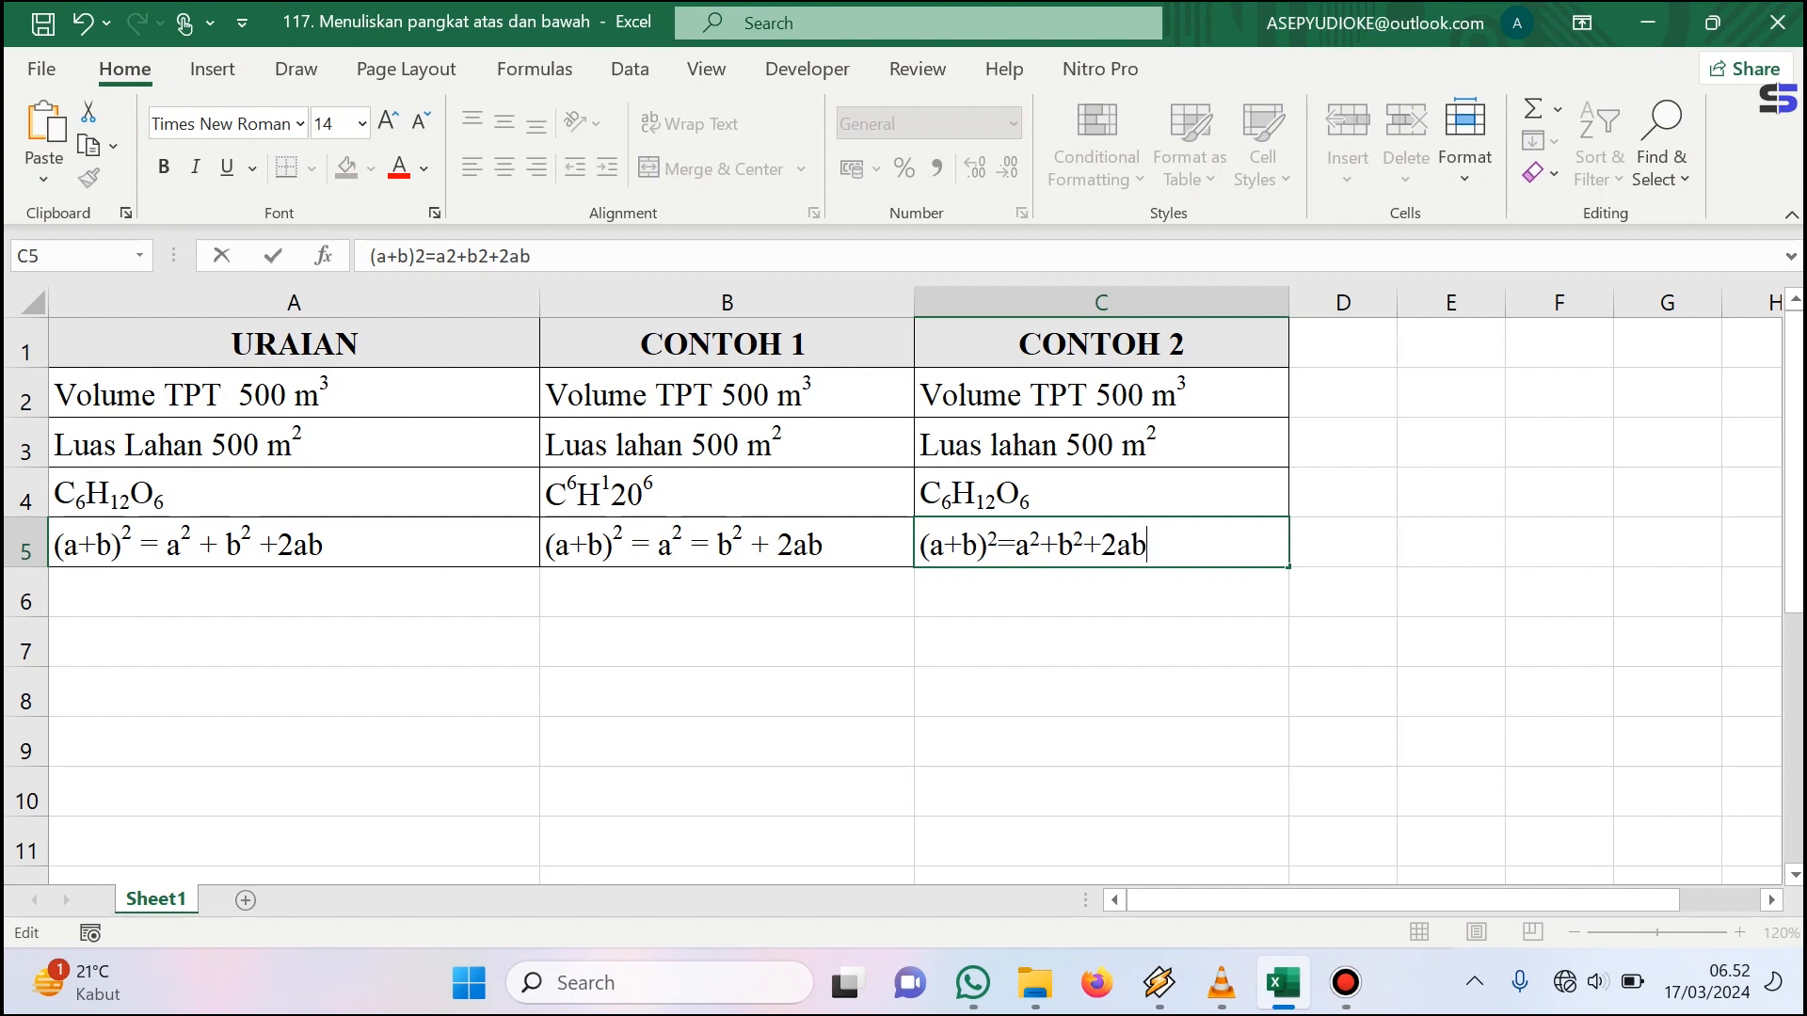
click(1450, 591)
click(1101, 692)
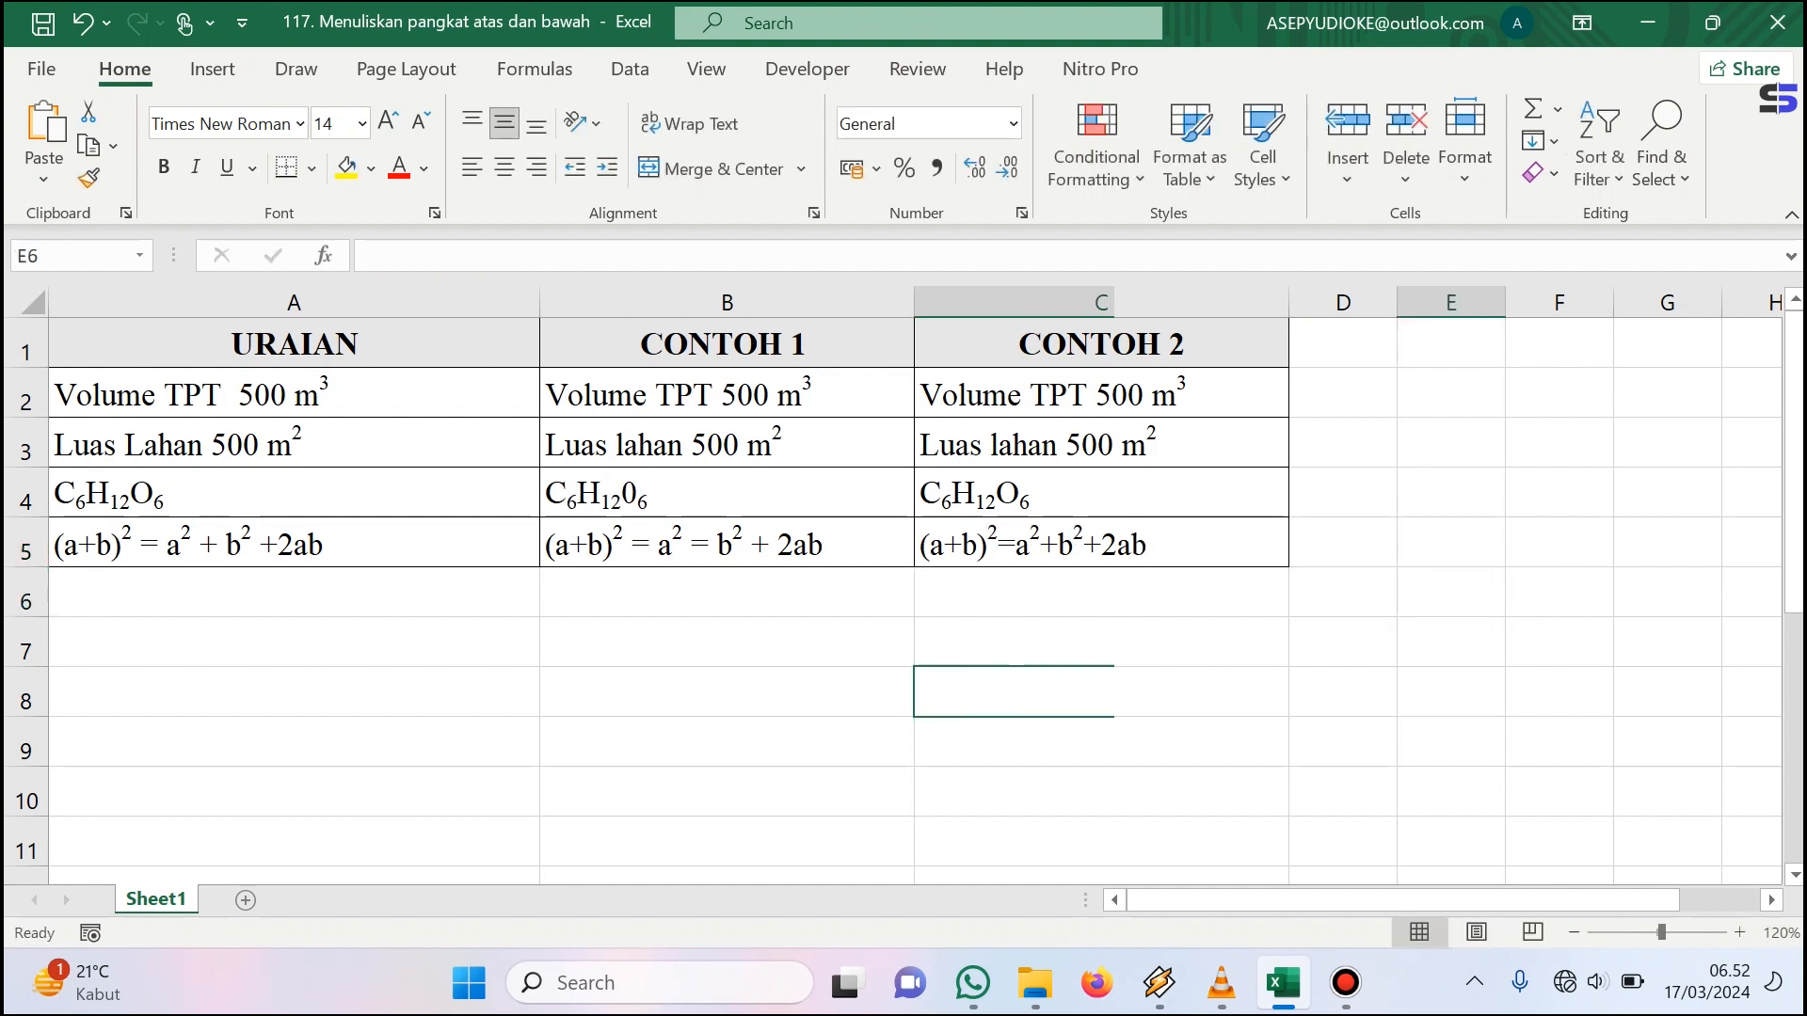